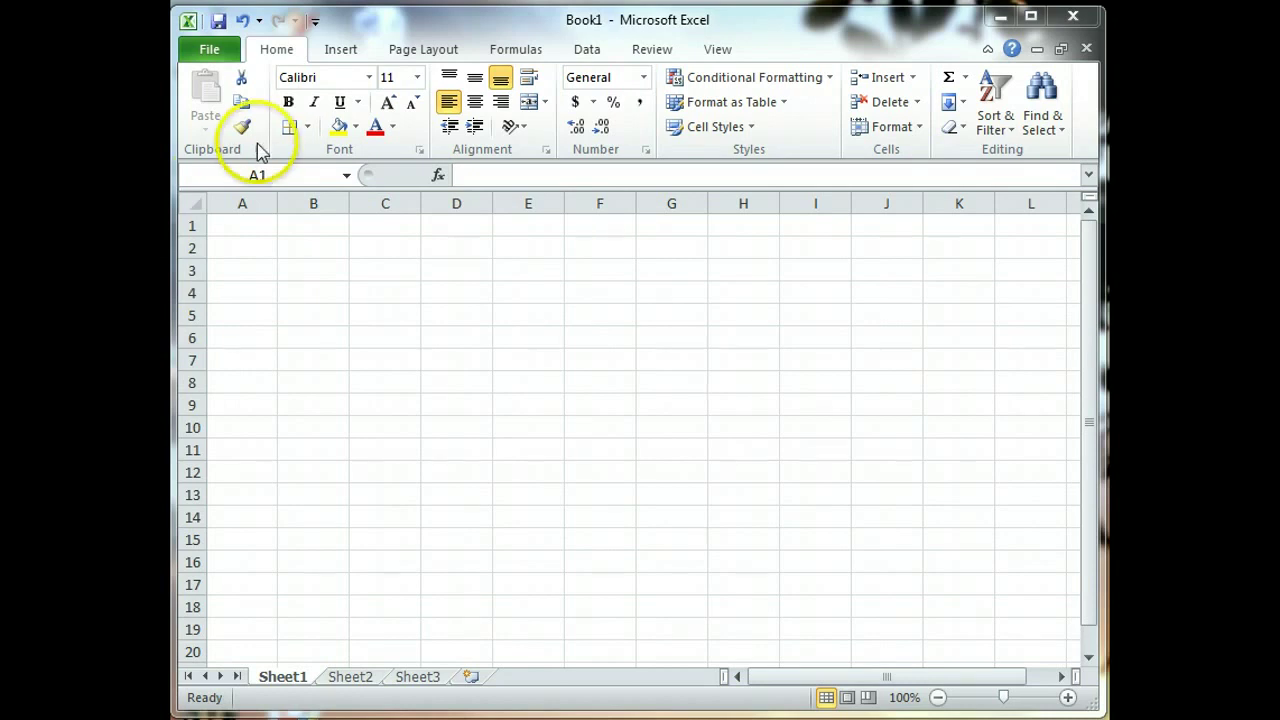
# Enter the title GENERAL JOURNAL in cell A1 and make column A slightly narrower.
pyautogui.click(233, 224)
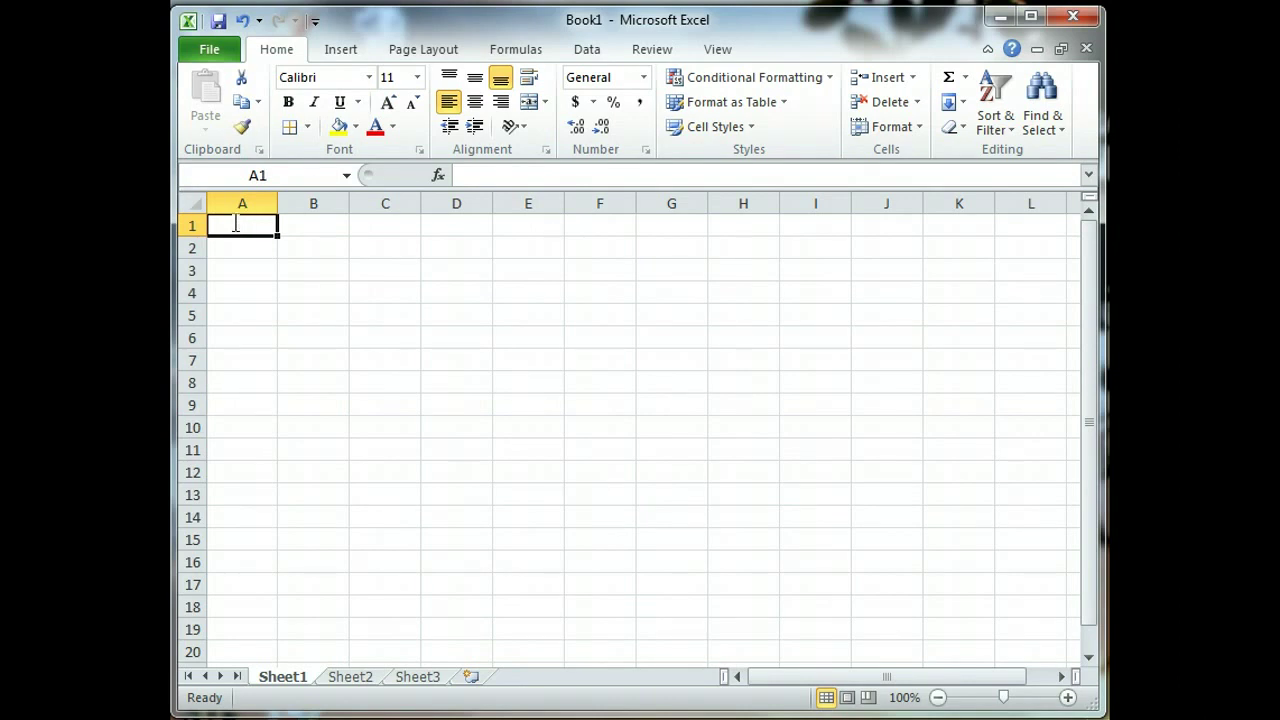
pyautogui.write('GENERAL')
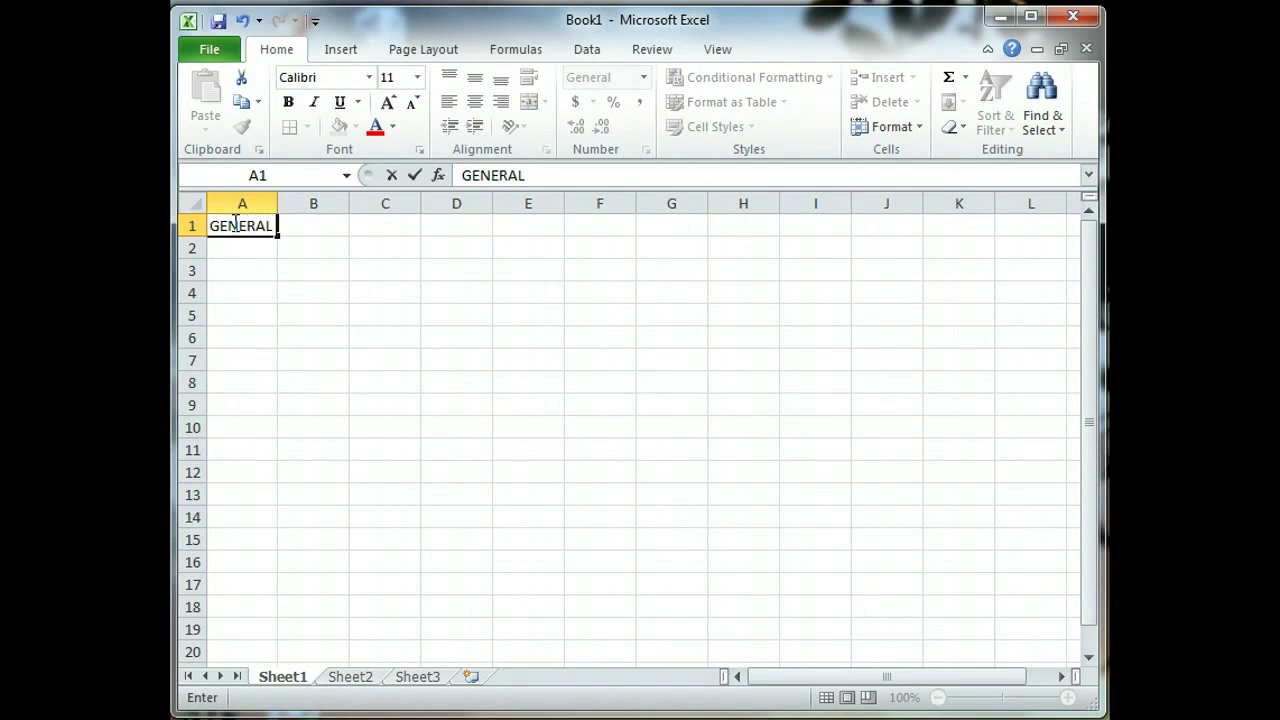
pyautogui.write(' JOURN')
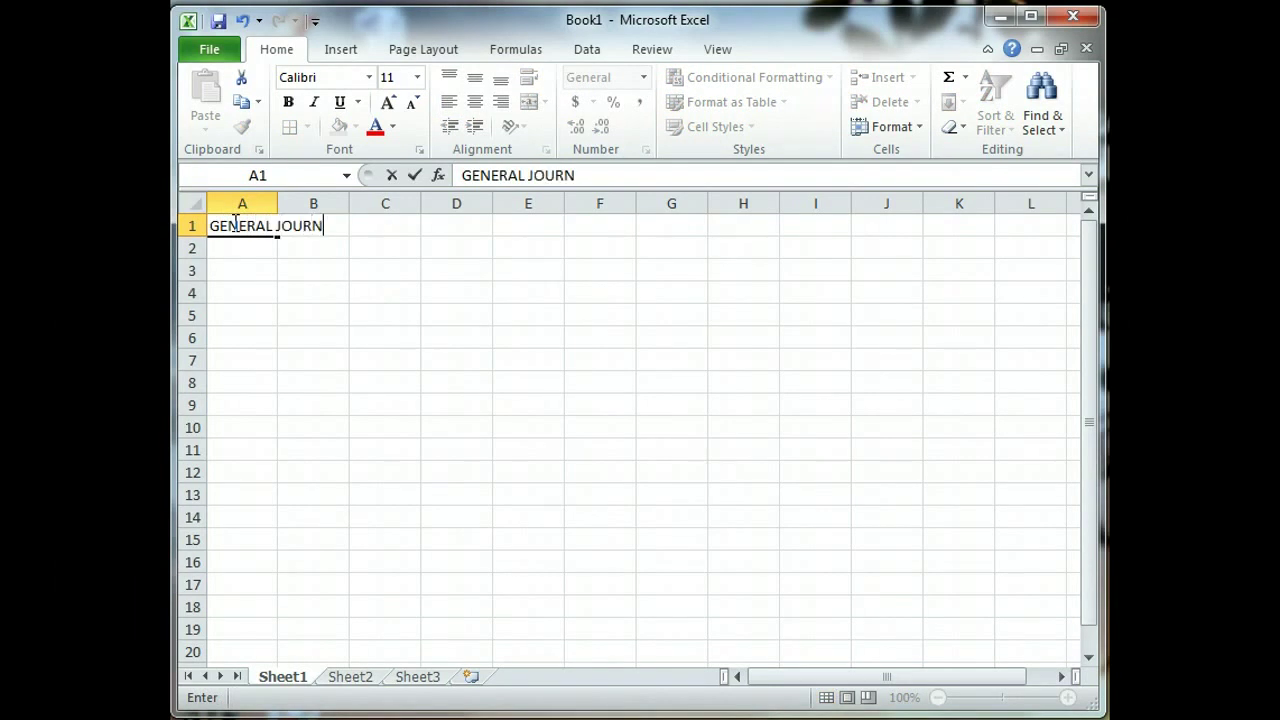
pyautogui.write('AL')
pyautogui.press('Return')
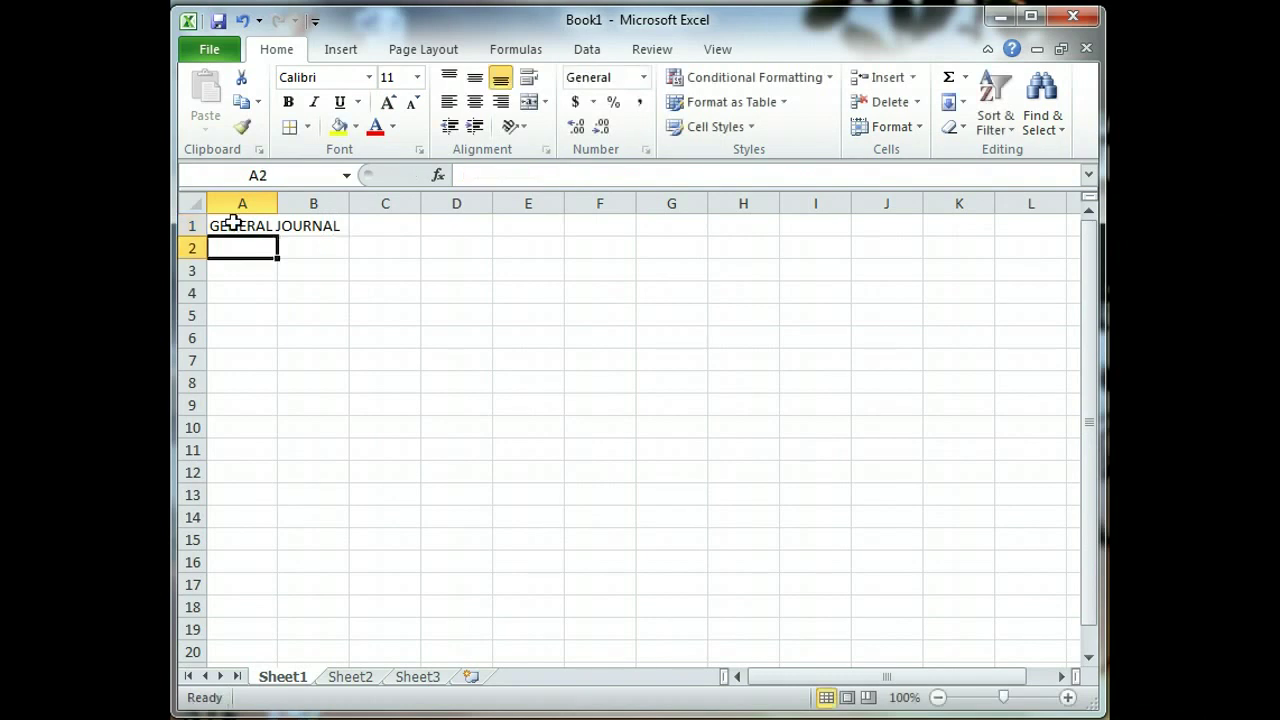
pyautogui.click(232, 222)
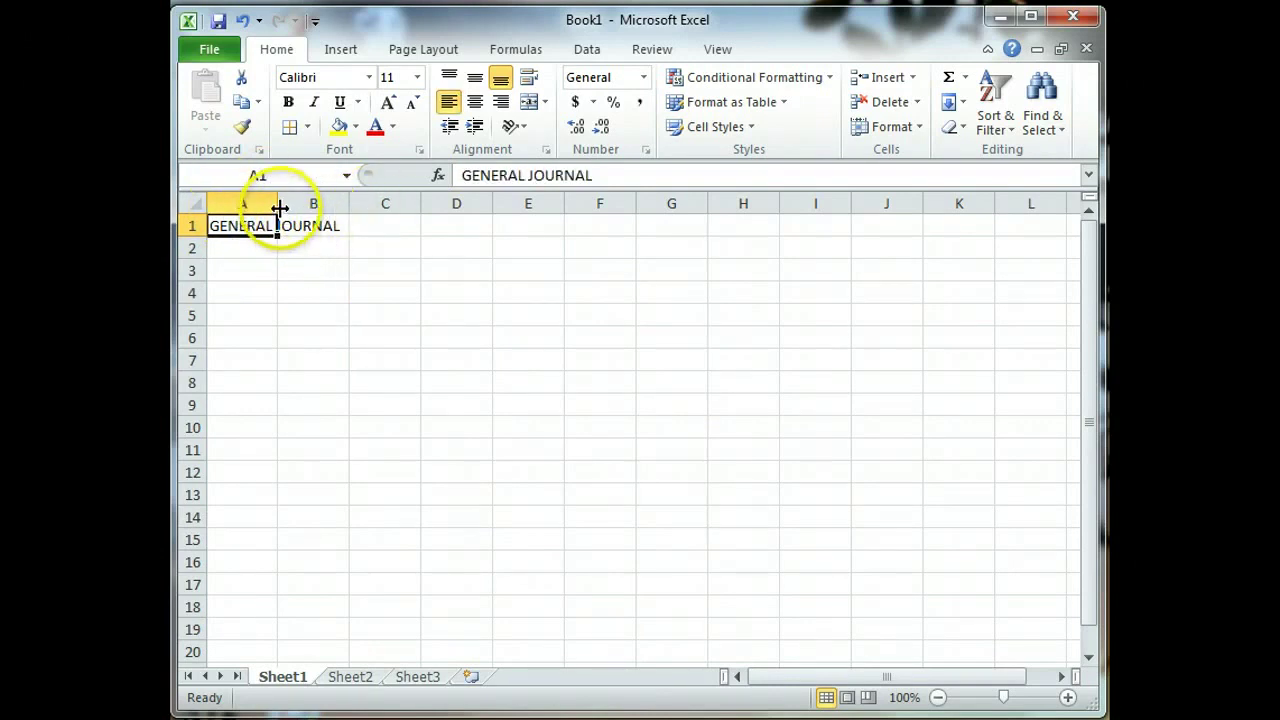
pyautogui.moveTo(289, 207)
pyautogui.mouseDown()
pyautogui.moveTo(340, 209)
pyautogui.moveTo(275, 203)
pyautogui.mouseUp()
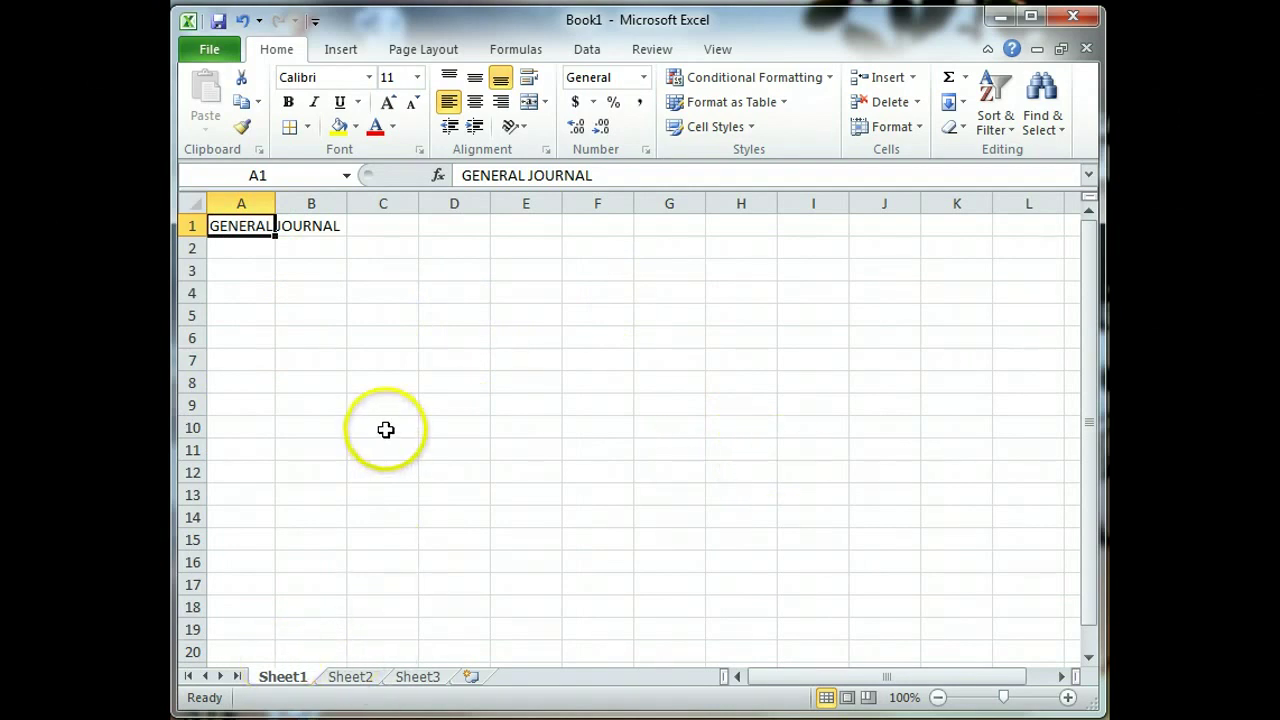
# Enter the column header DATE in cell B2.
pyautogui.click(329, 248)
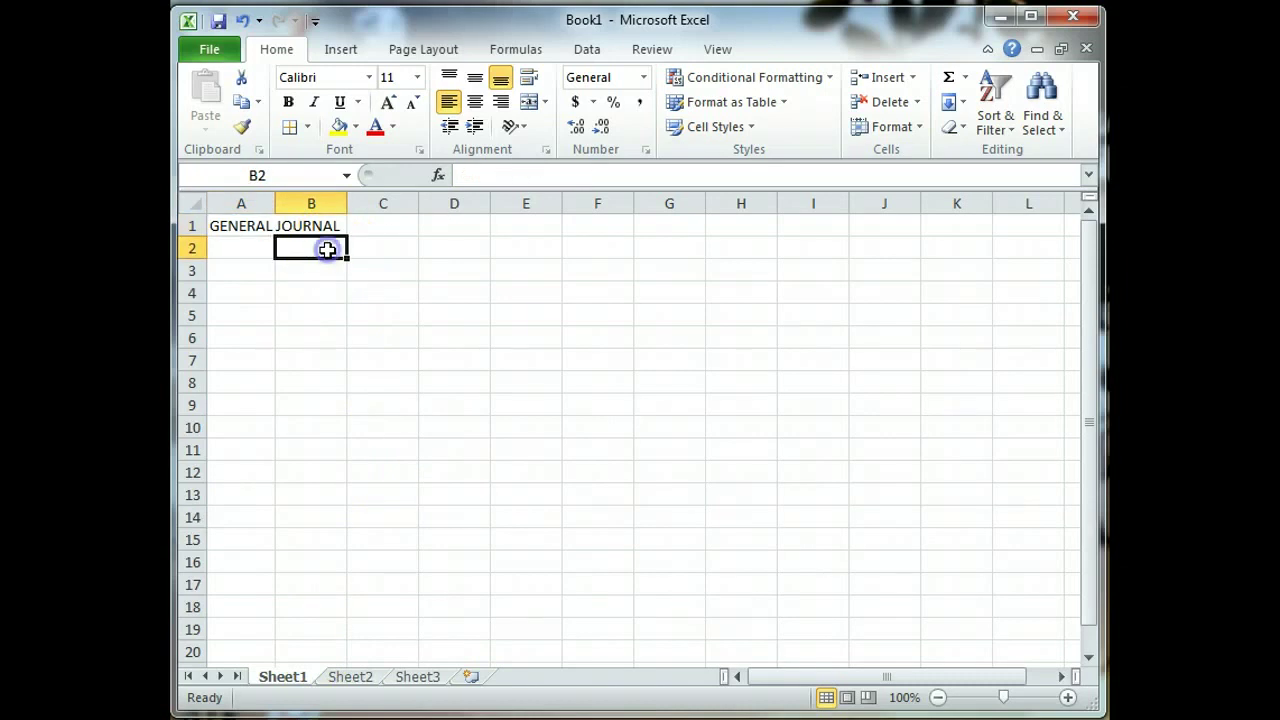
pyautogui.write('DATE')
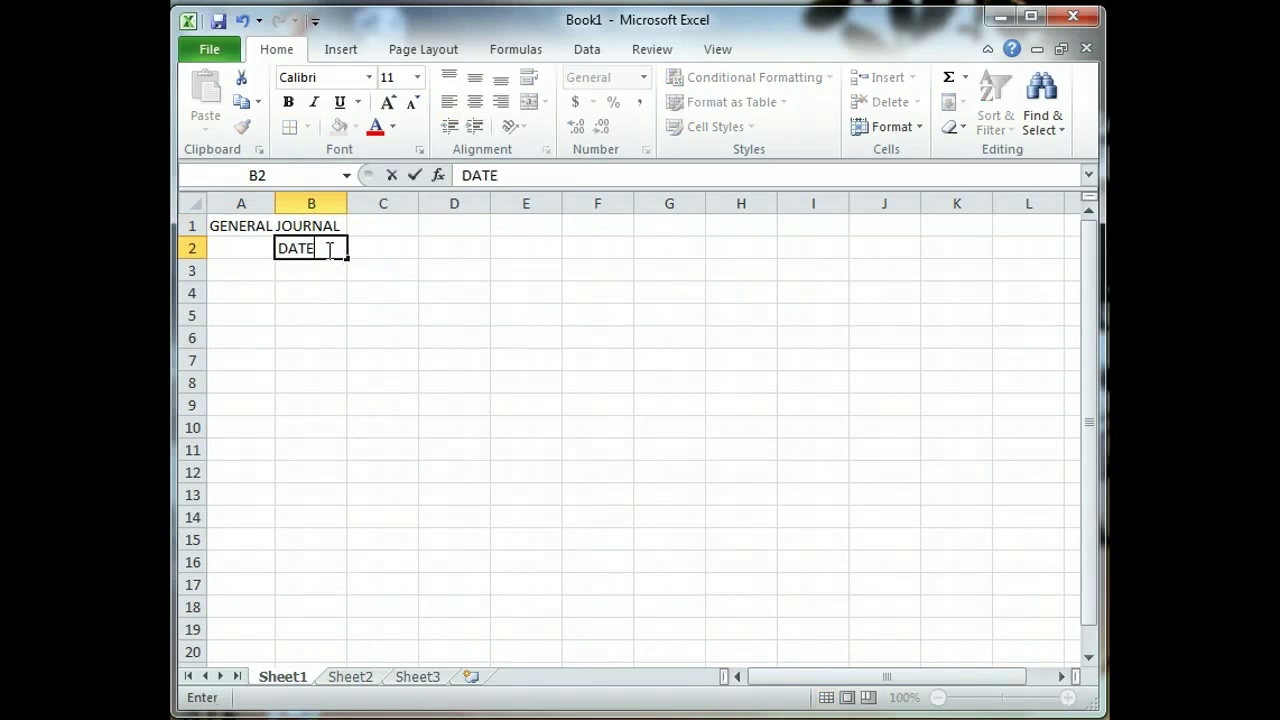
pyautogui.press('Return')
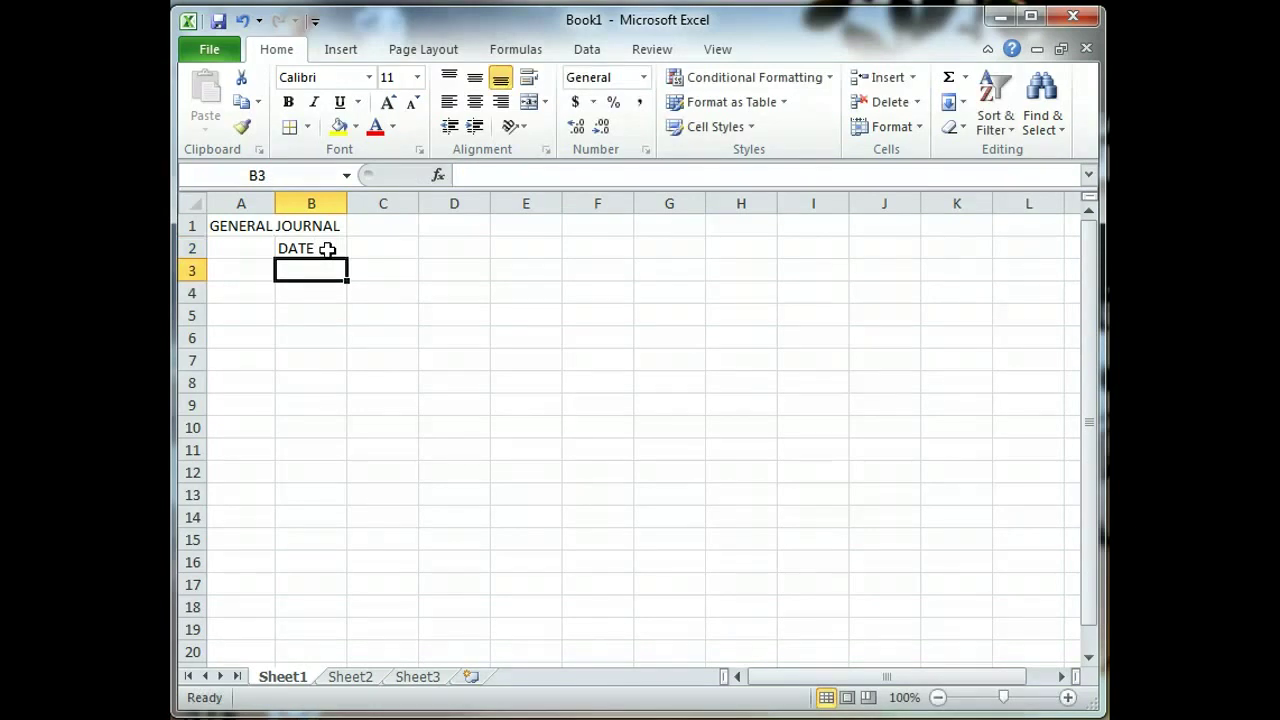
# Enter the line numbers 1 and 2 in cells A3 and A4.
pyautogui.press('Left')
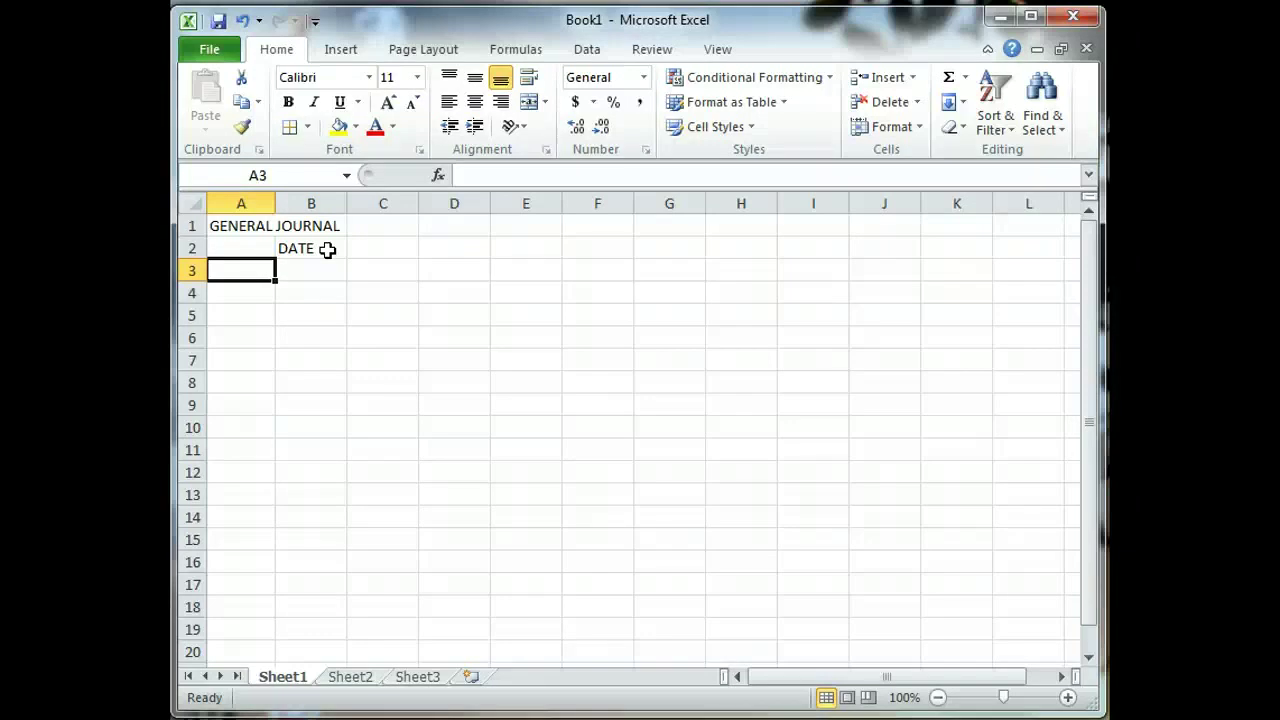
pyautogui.write('1')
pyautogui.press('Return')
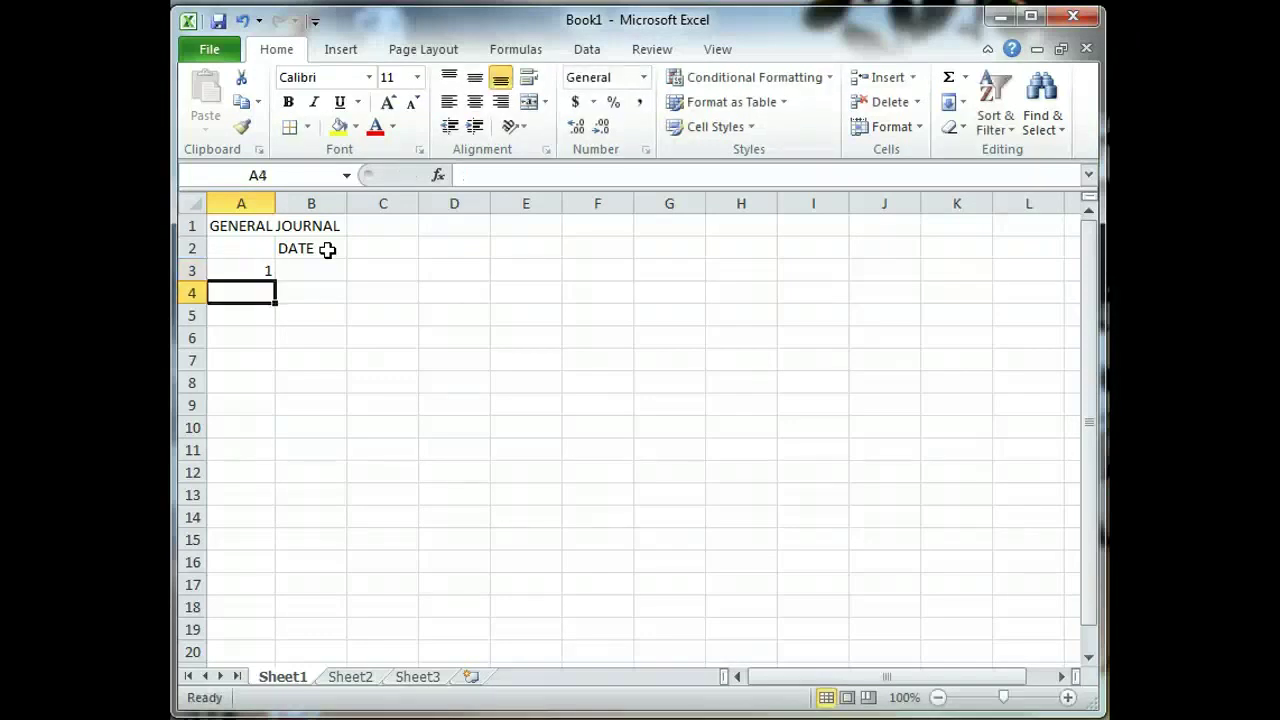
pyautogui.write('2')
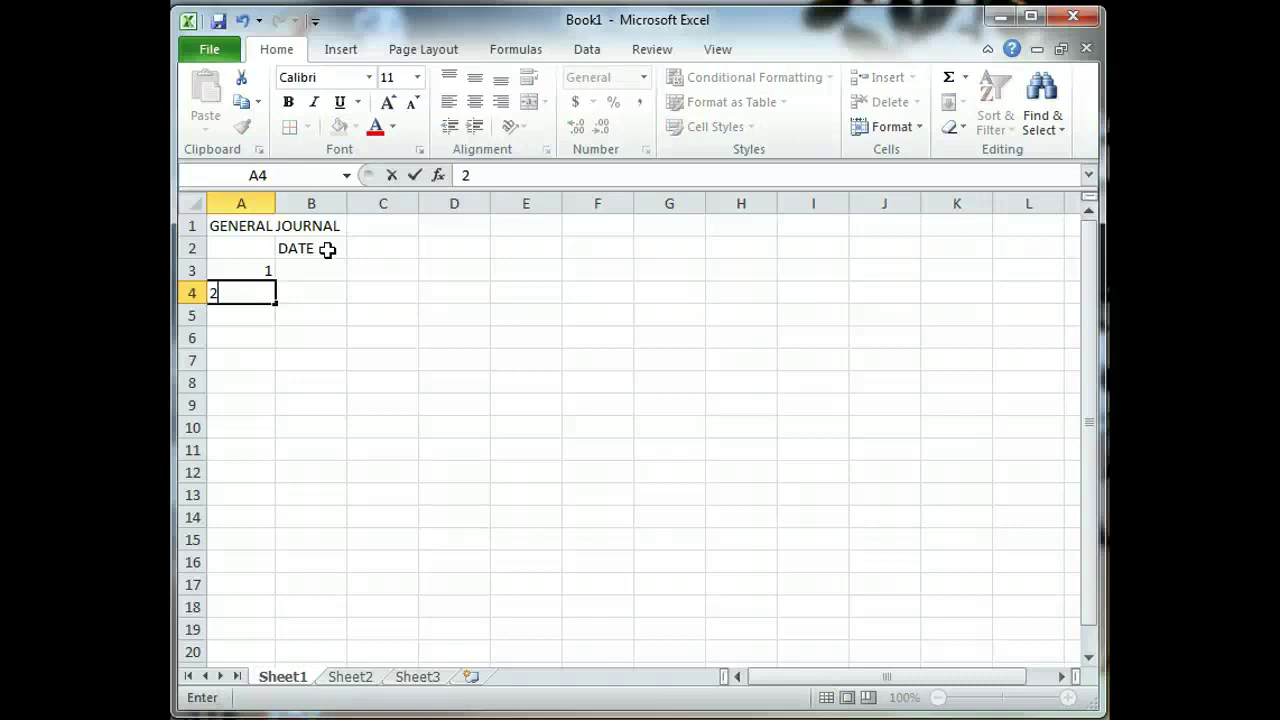
pyautogui.press('Return')
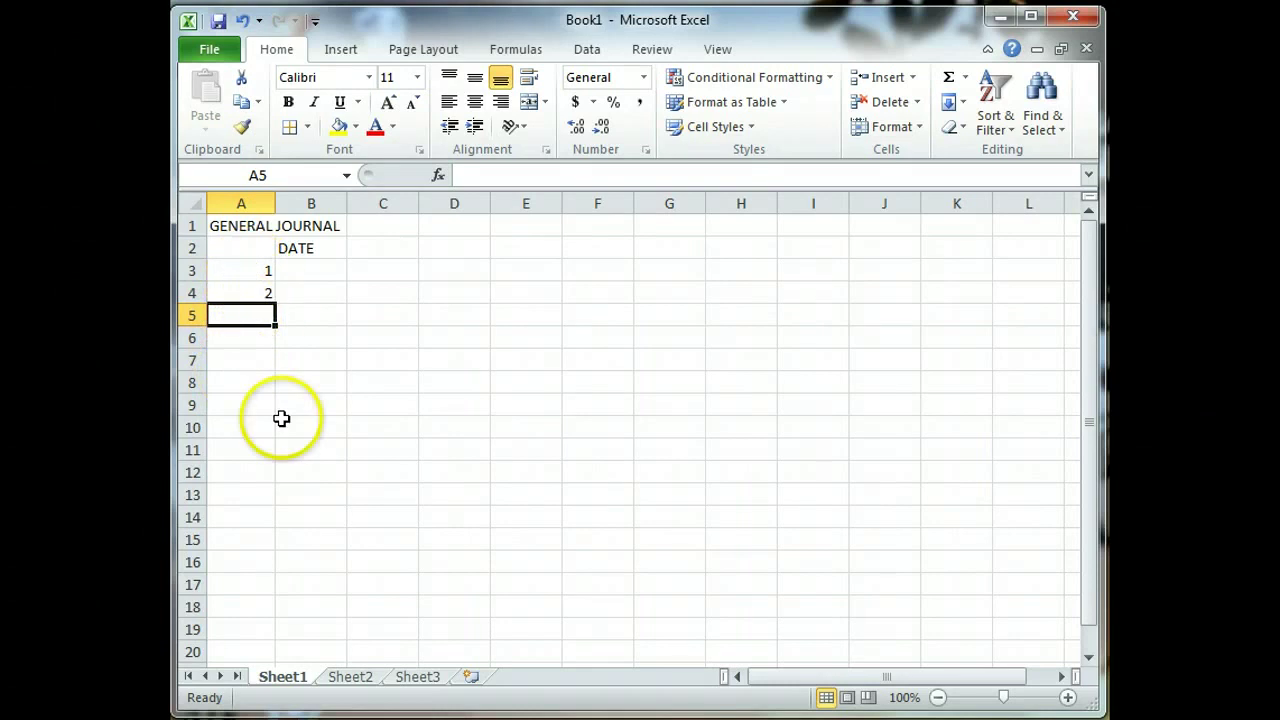
# Extend the number series from A3:A4 down column A to 34 in cell A36.
pyautogui.moveTo(243, 268); pyautogui.dragTo(245, 285)
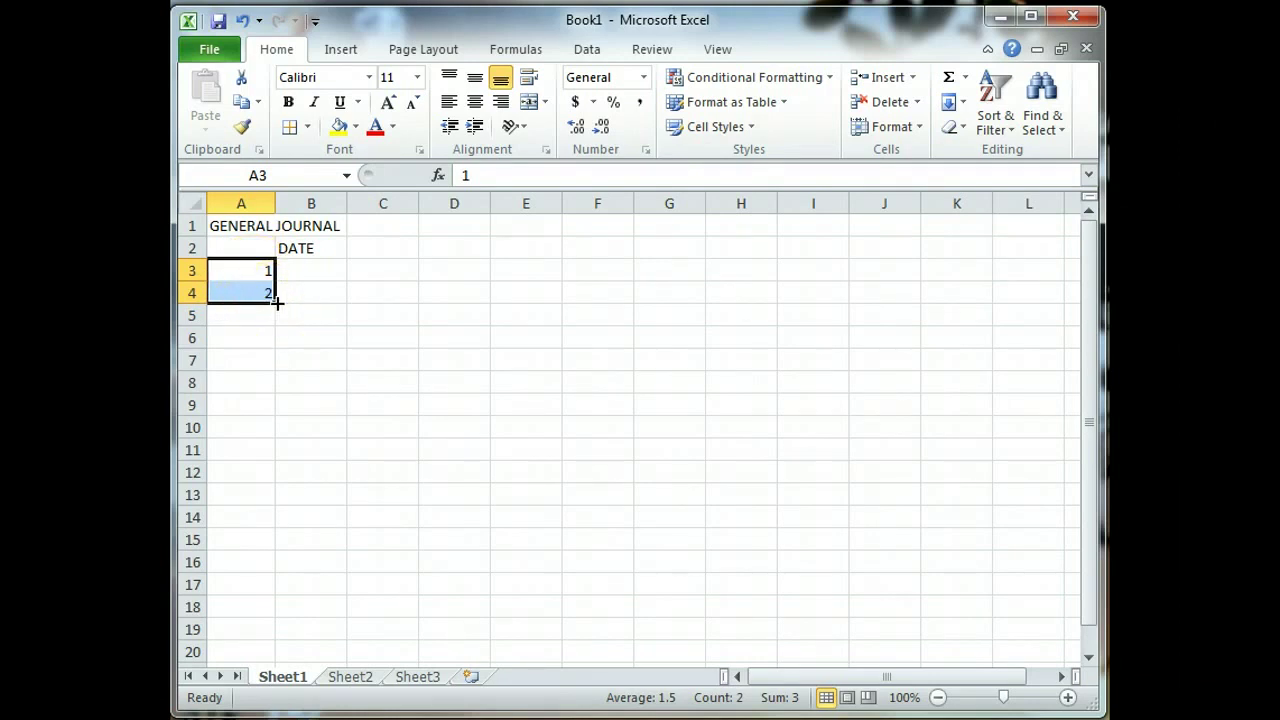
pyautogui.moveTo(277, 302); pyautogui.dragTo(275, 598)
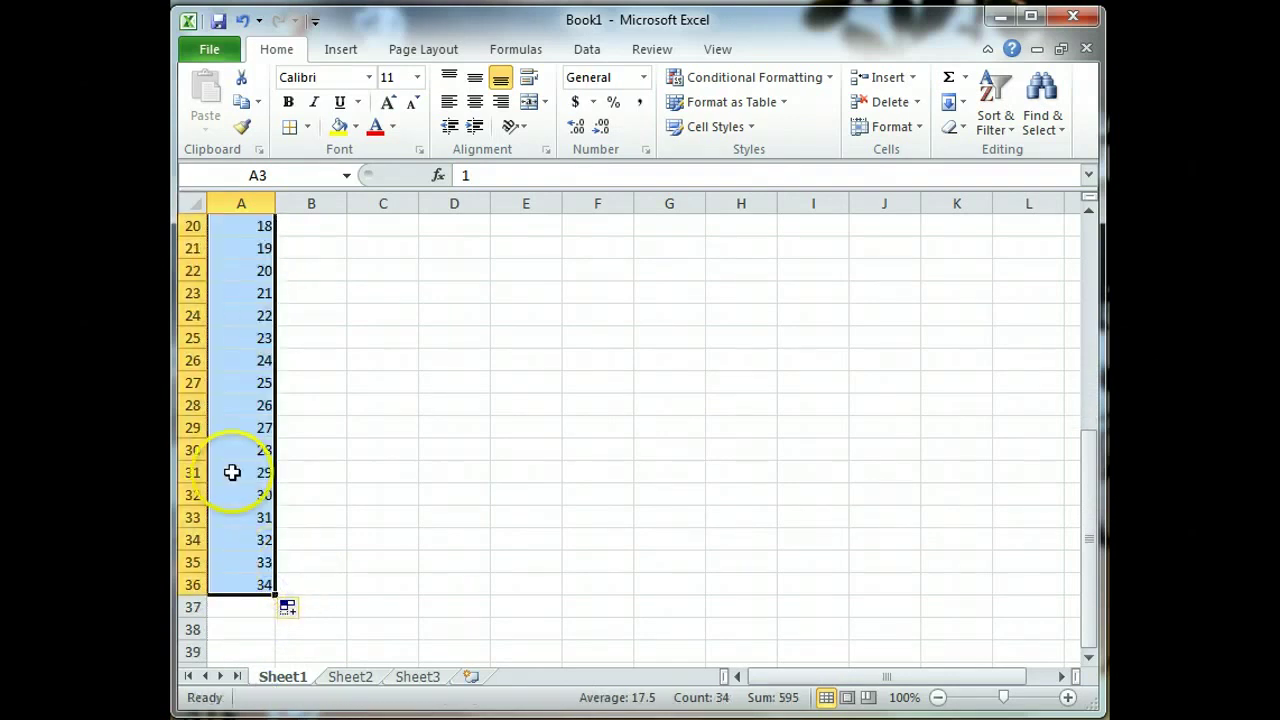
pyautogui.scroll(6, 246, 443)
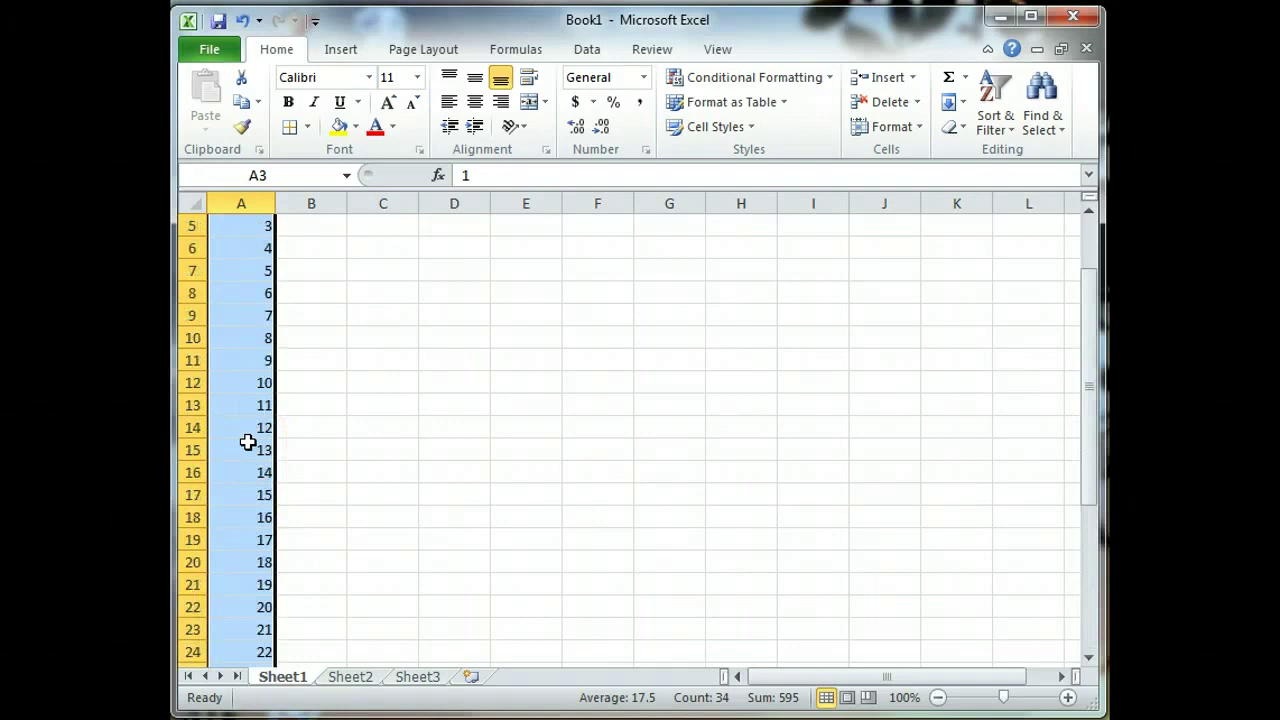
pyautogui.click(250, 404)
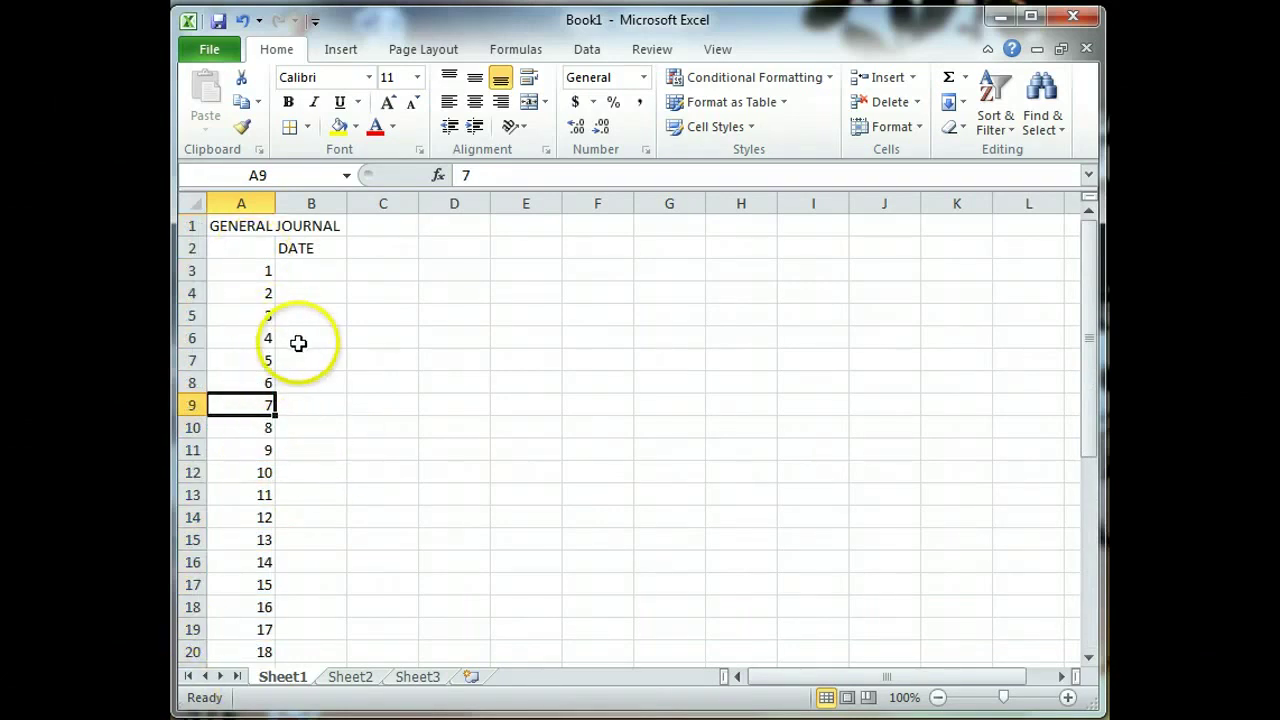
pyautogui.scroll(-2, 289, 329)
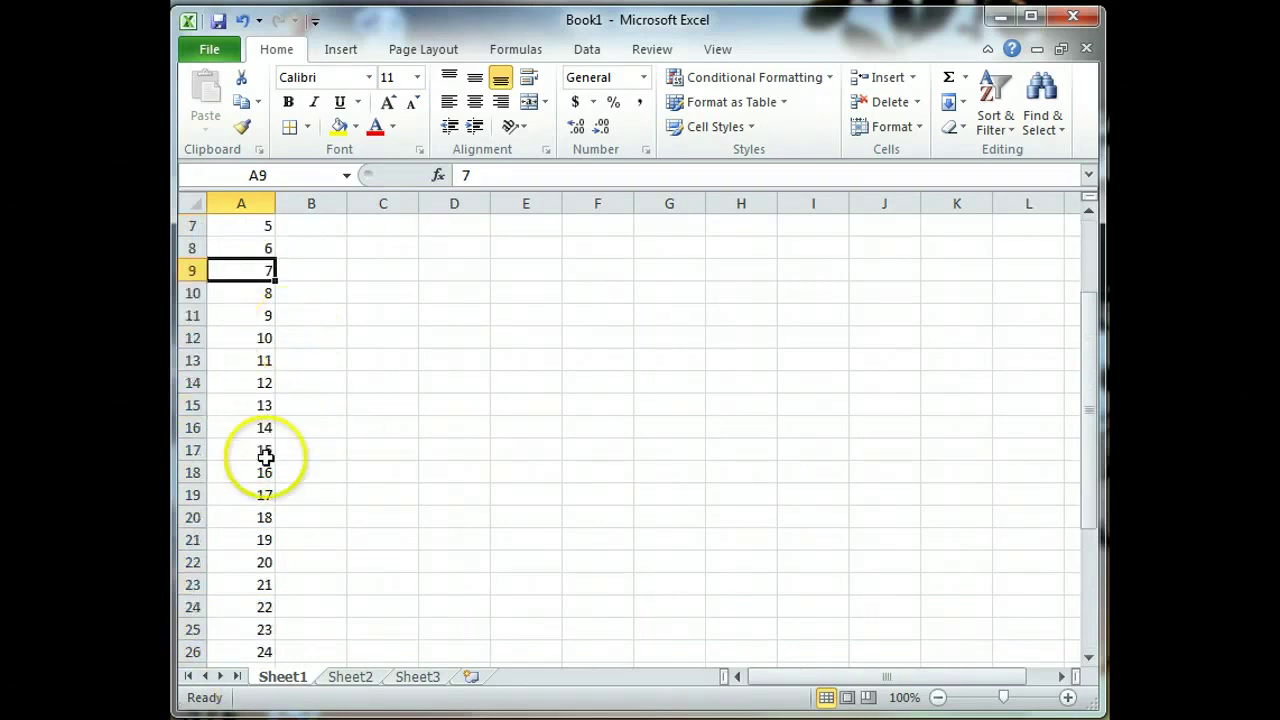
pyautogui.scroll(2, 267, 454)
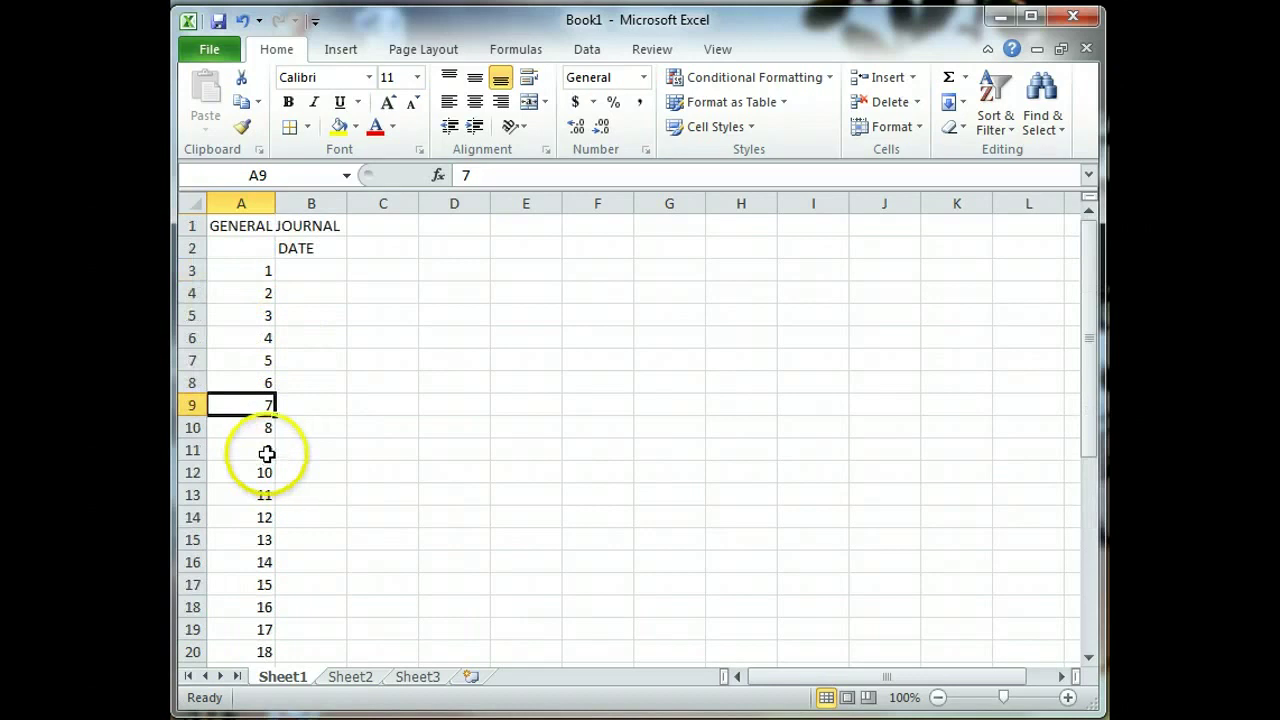
pyautogui.click(402, 250)
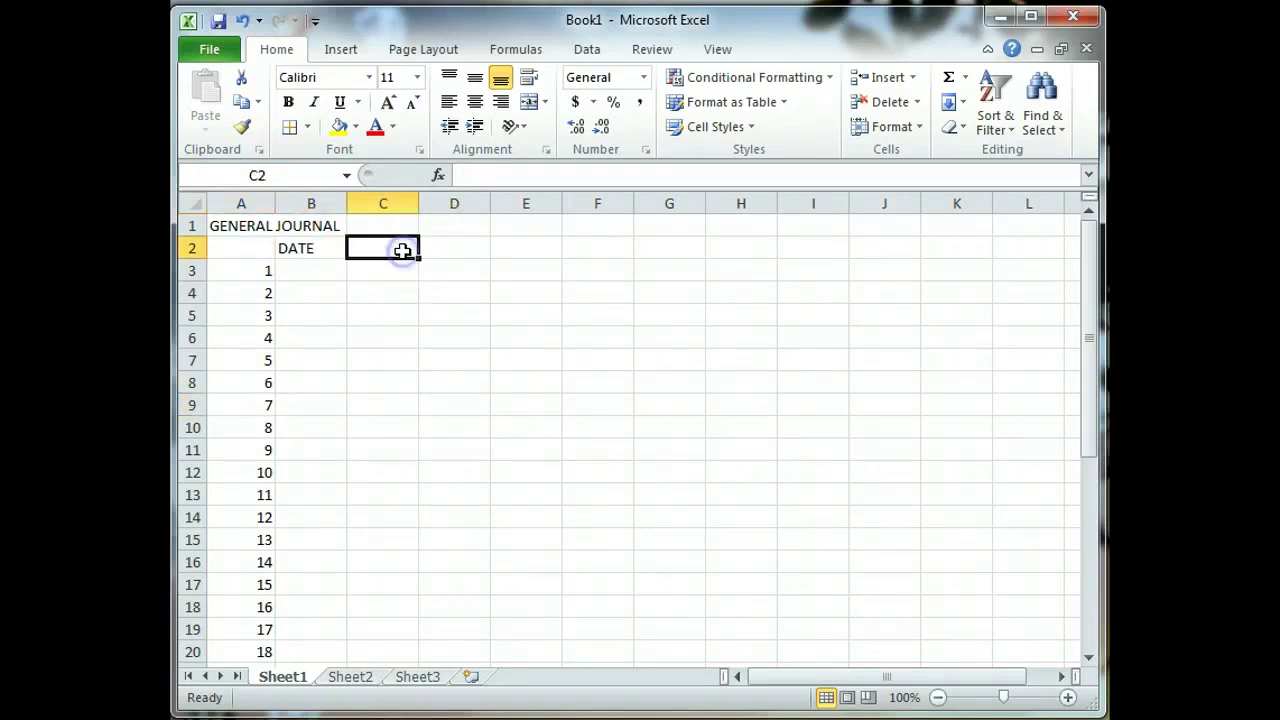
pyautogui.click(460, 250)
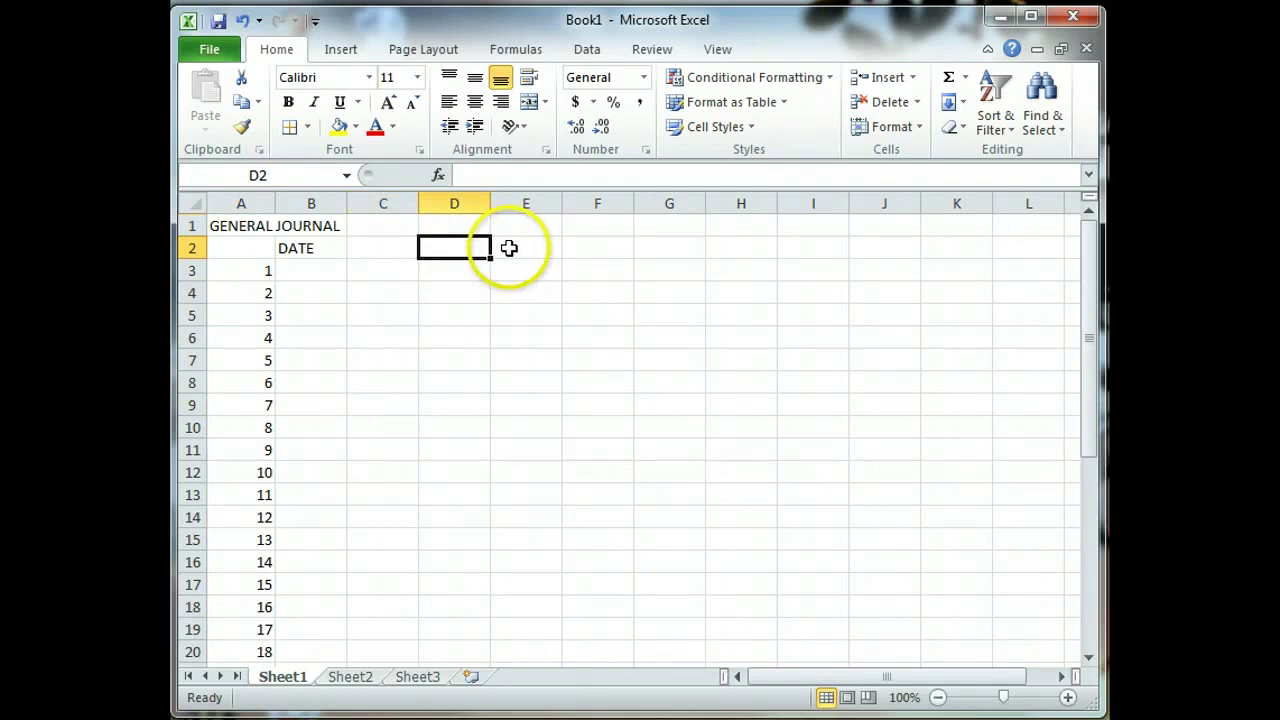
pyautogui.click(509, 248)
pyautogui.click(588, 251)
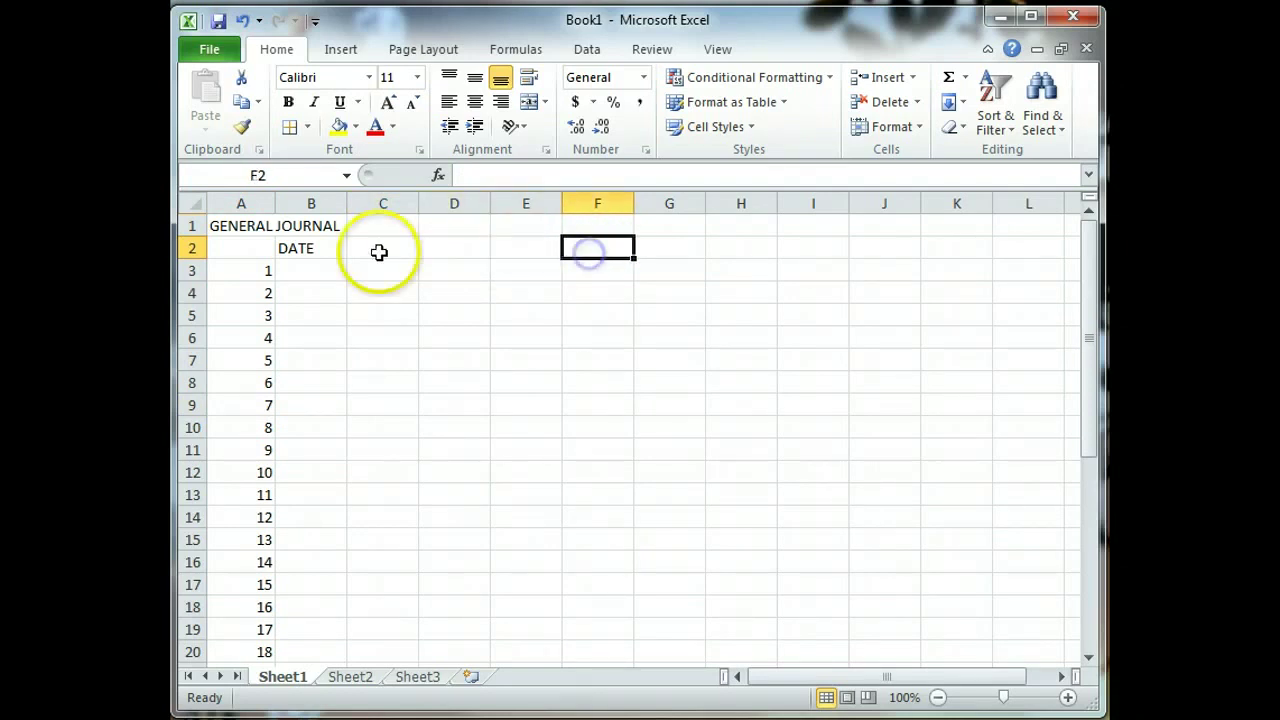
# Enter the column headers DESCRIPTION, POST REF. and DEBIT in cells C2, D2 and E2.
pyautogui.click(379, 252)
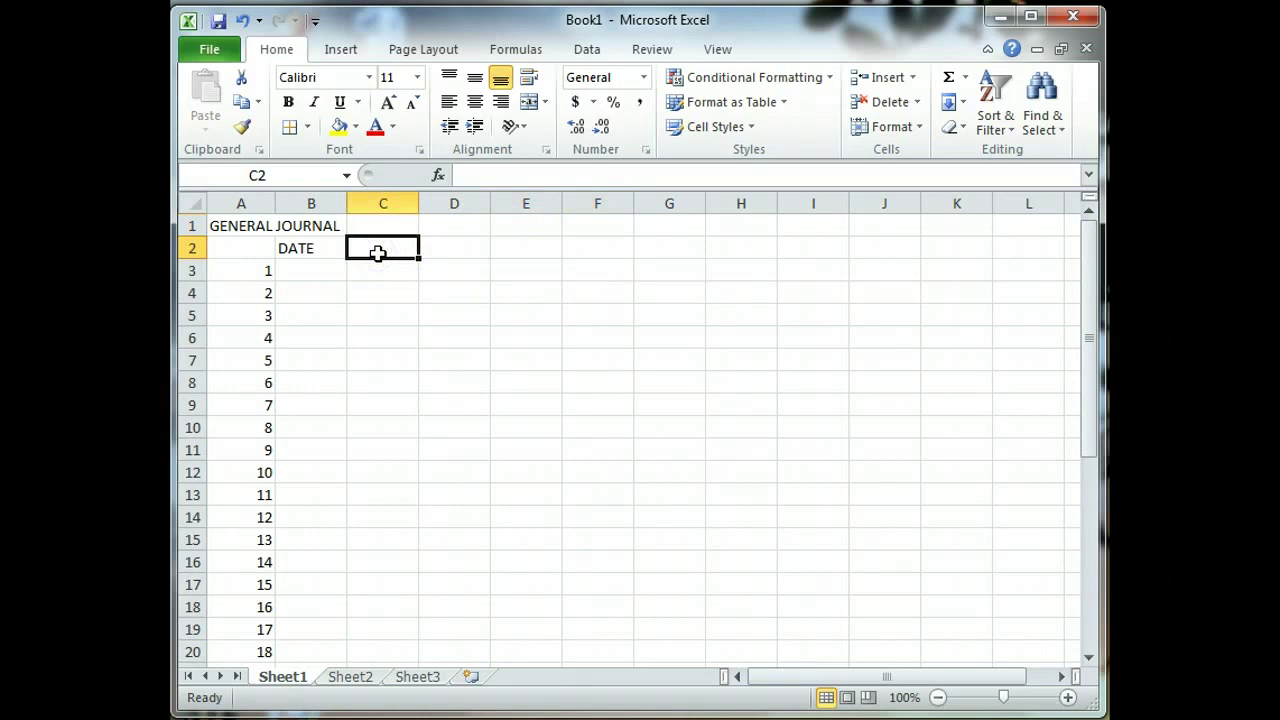
pyautogui.write('DESC')
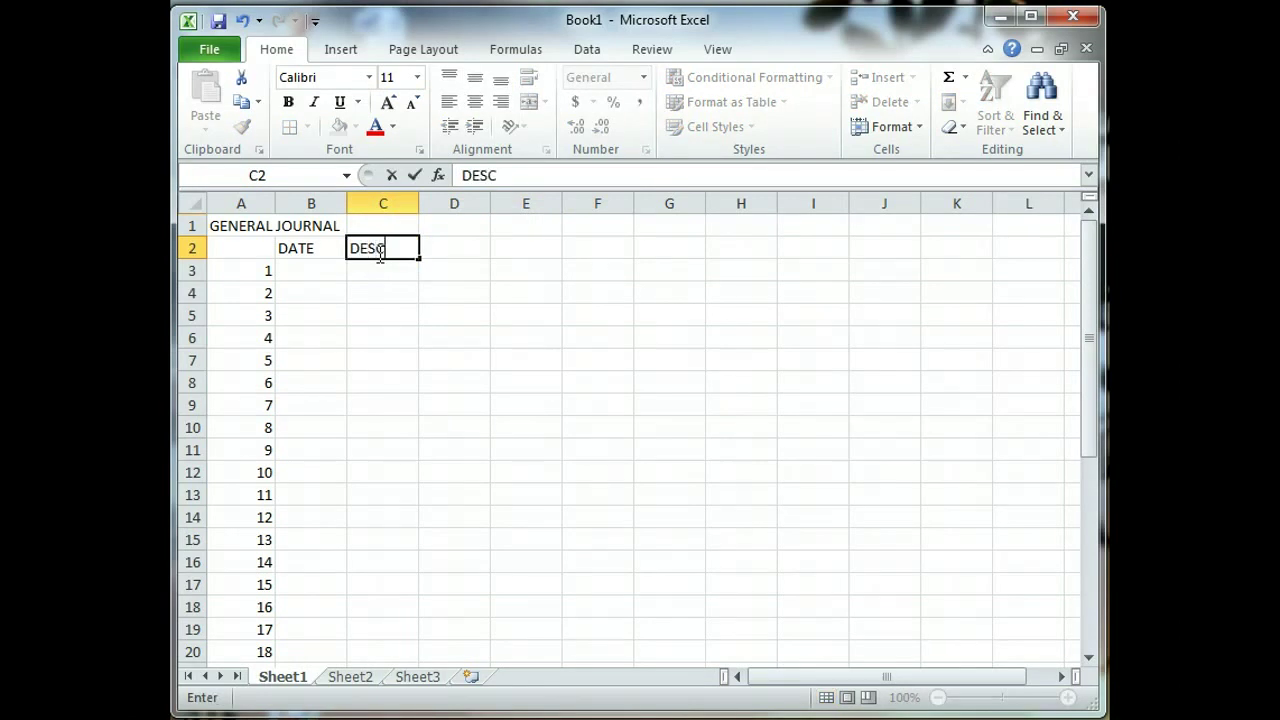
pyautogui.write('RIPTION')
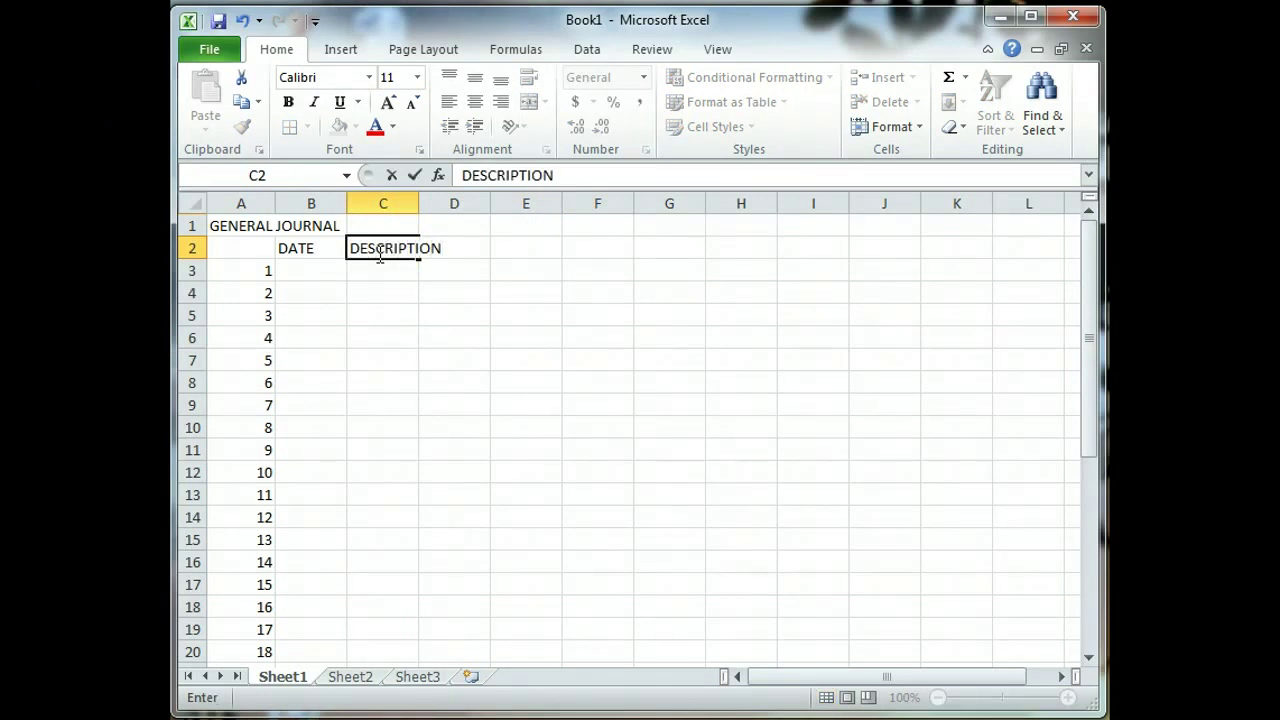
pyautogui.press('Tab')
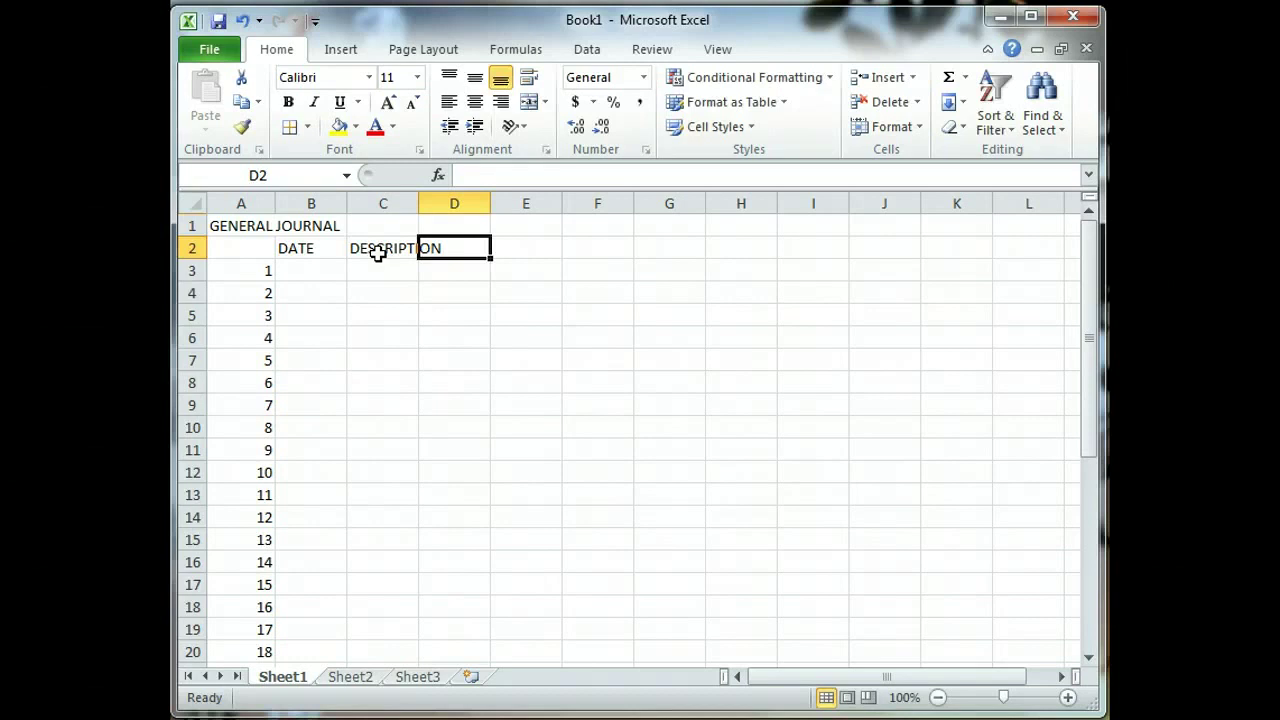
pyautogui.write('POST')
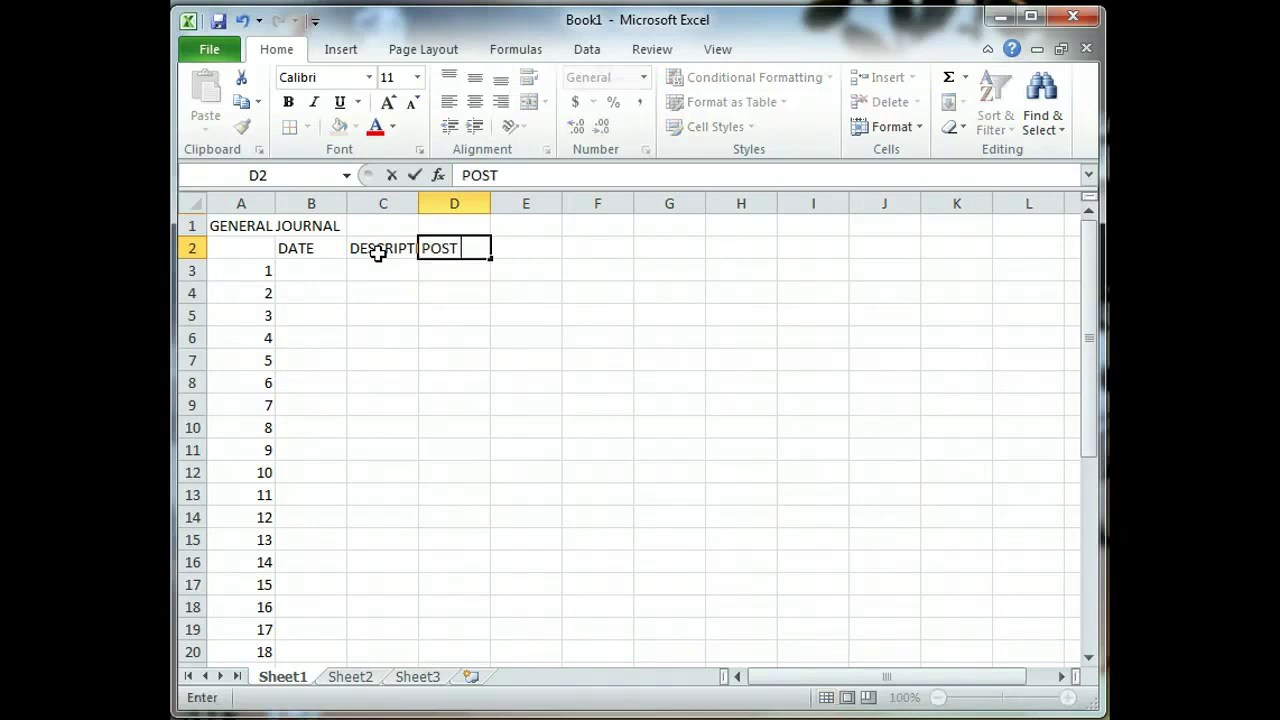
pyautogui.write(' REF.')
pyautogui.press('Tab')
pyautogui.write('DEBIT')
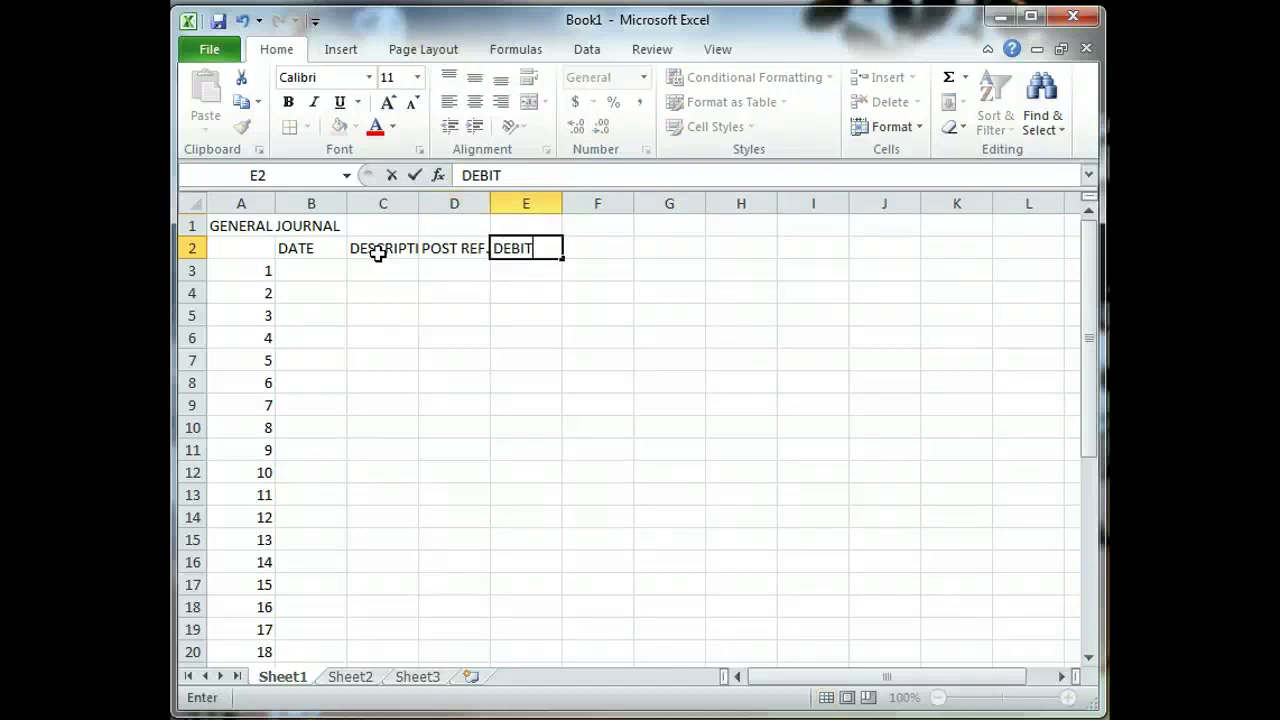
pyautogui.press('Tab')
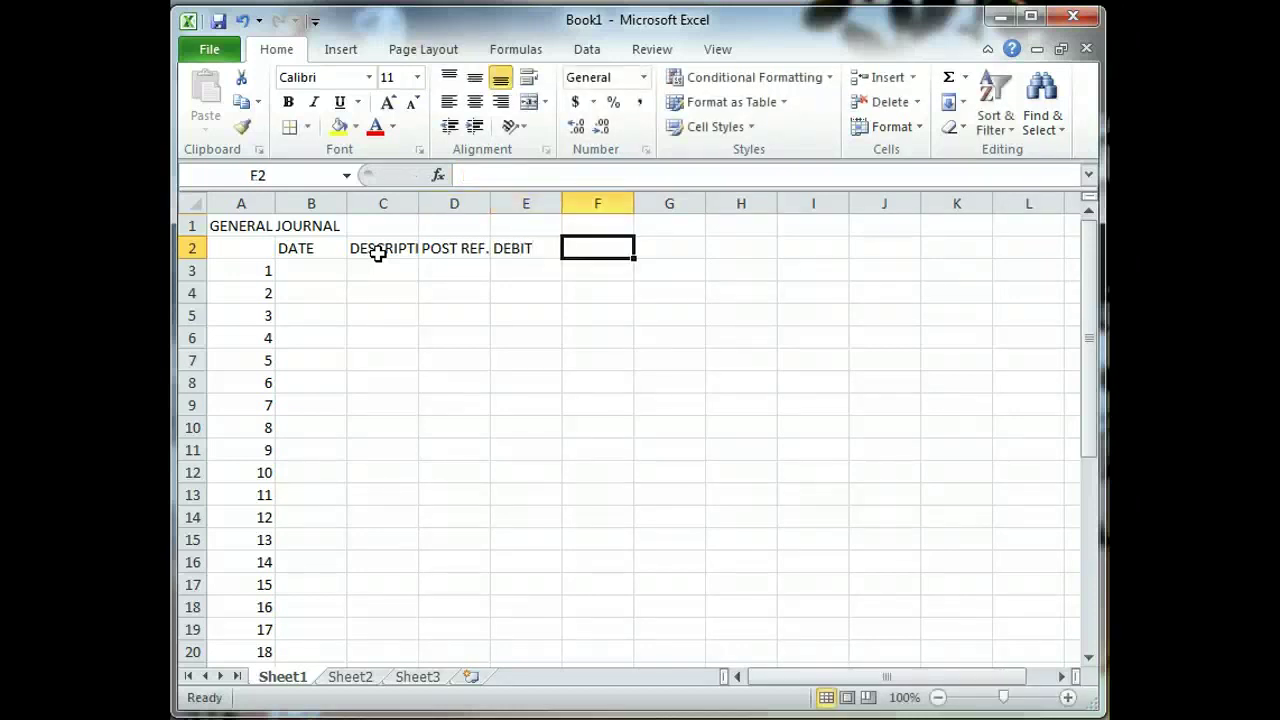
# Enter the column header CREDIT in cell F2.
pyautogui.write('CRECIT')
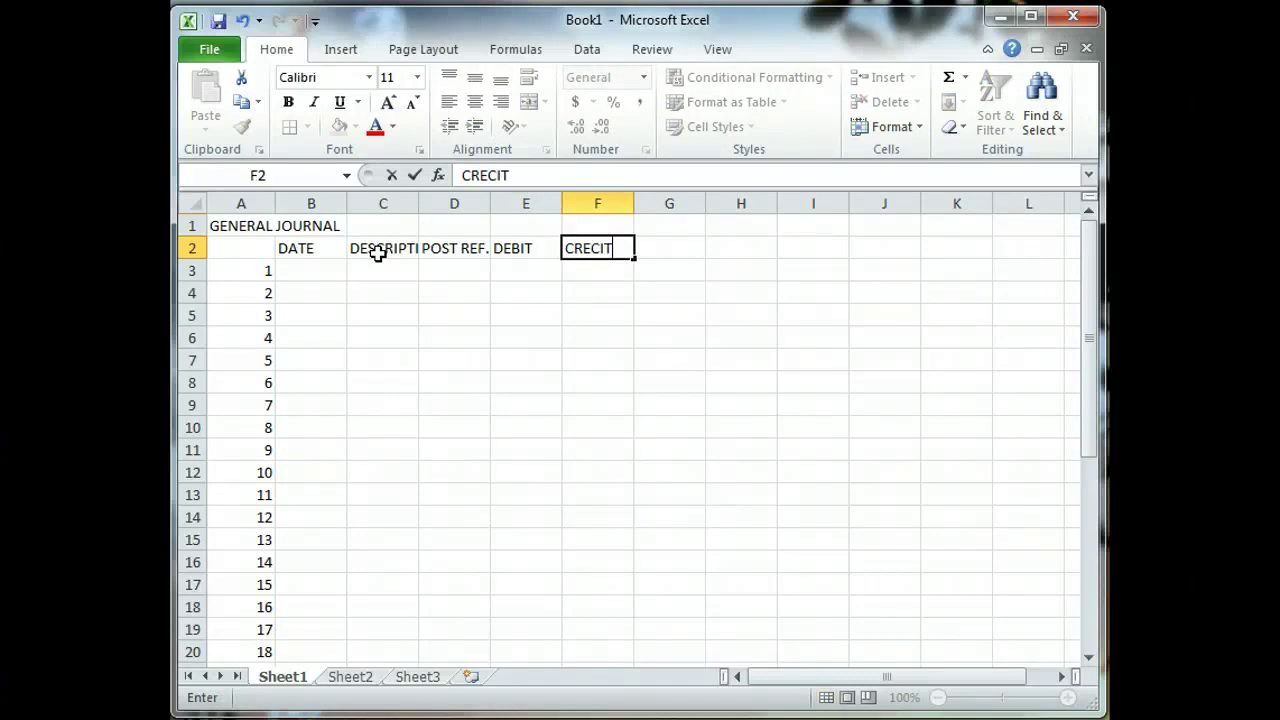
pyautogui.press('BackSpace')
pyautogui.press('BackSpace')
pyautogui.press('BackSpace')
pyautogui.press('BackSpace')
pyautogui.write('R')
pyautogui.press('BackSpace')
pyautogui.write('EDIT')
pyautogui.press('Return')
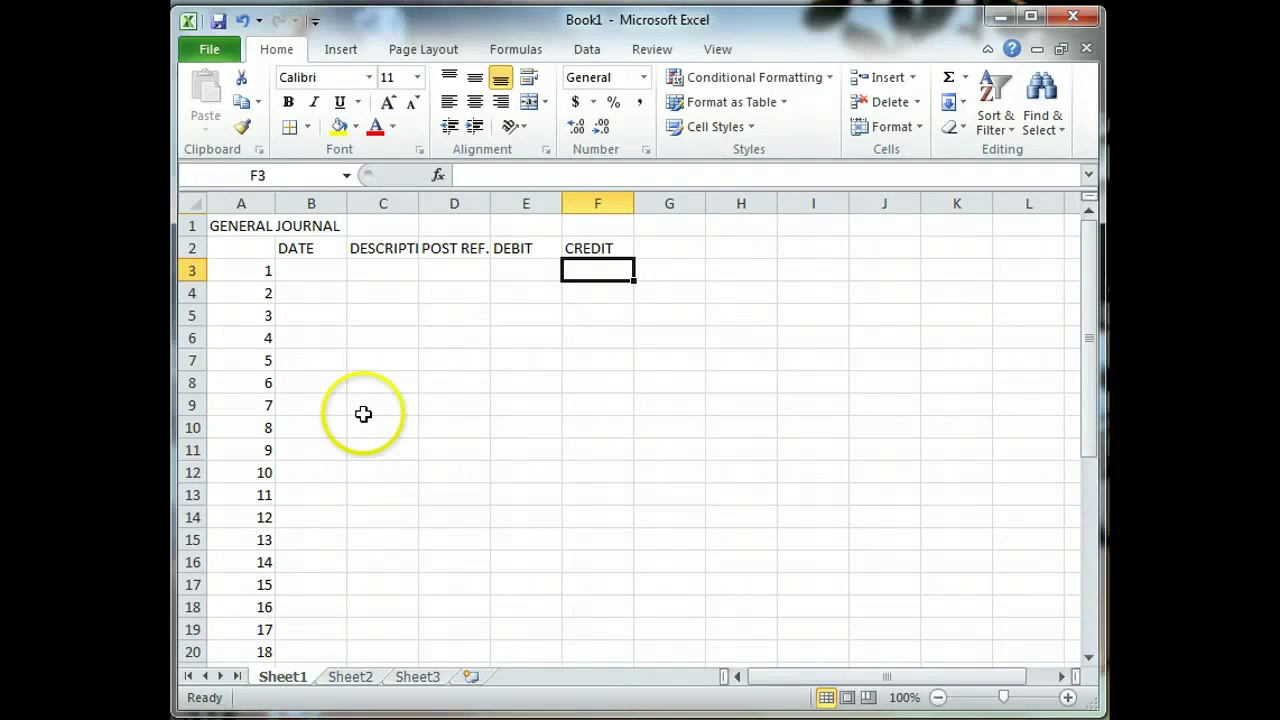
# Widen the DESCRIPTION column C to about five times its default width.
pyautogui.click(397, 253)
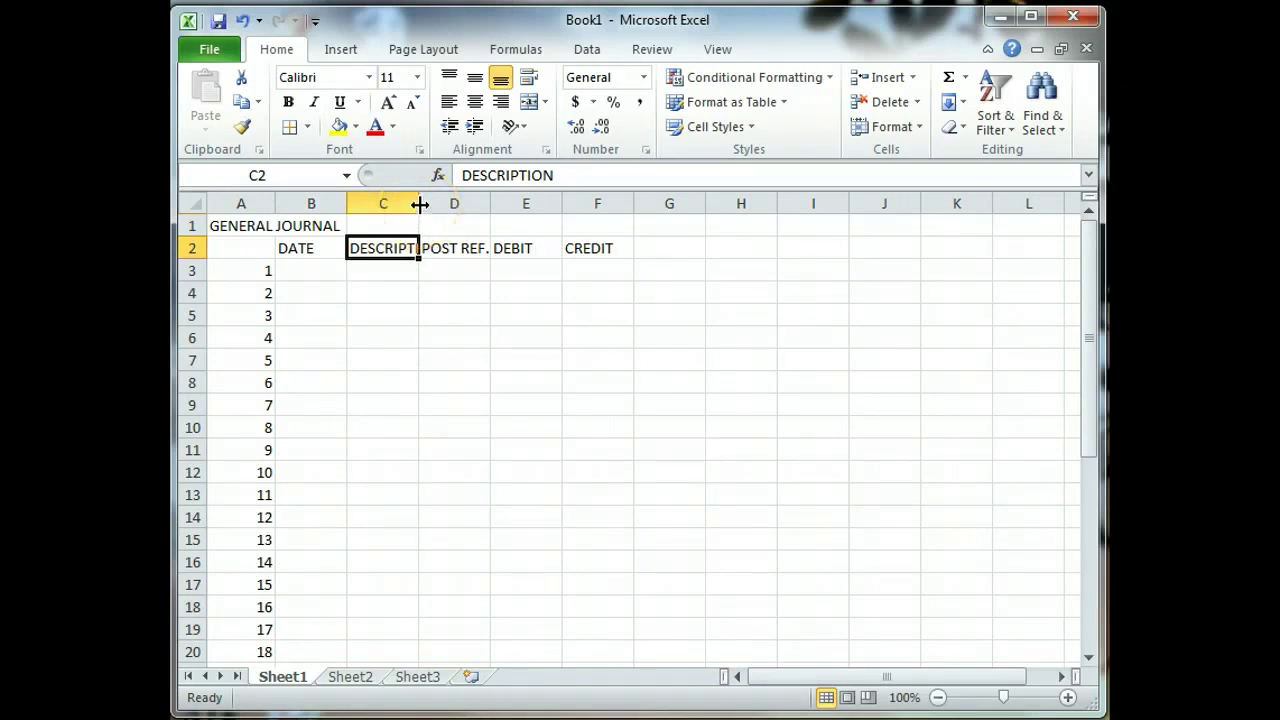
pyautogui.moveTo(420, 204); pyautogui.dragTo(420, 204)
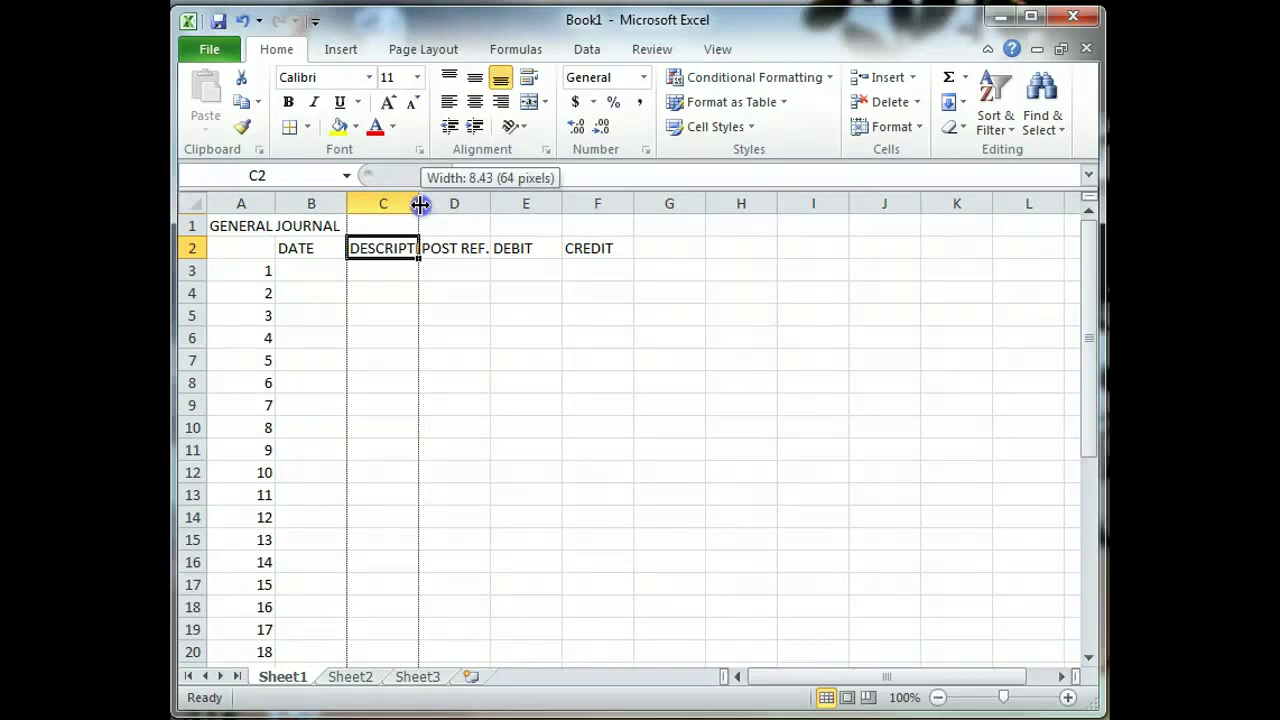
pyautogui.moveTo(420, 204); pyautogui.dragTo(709, 185)
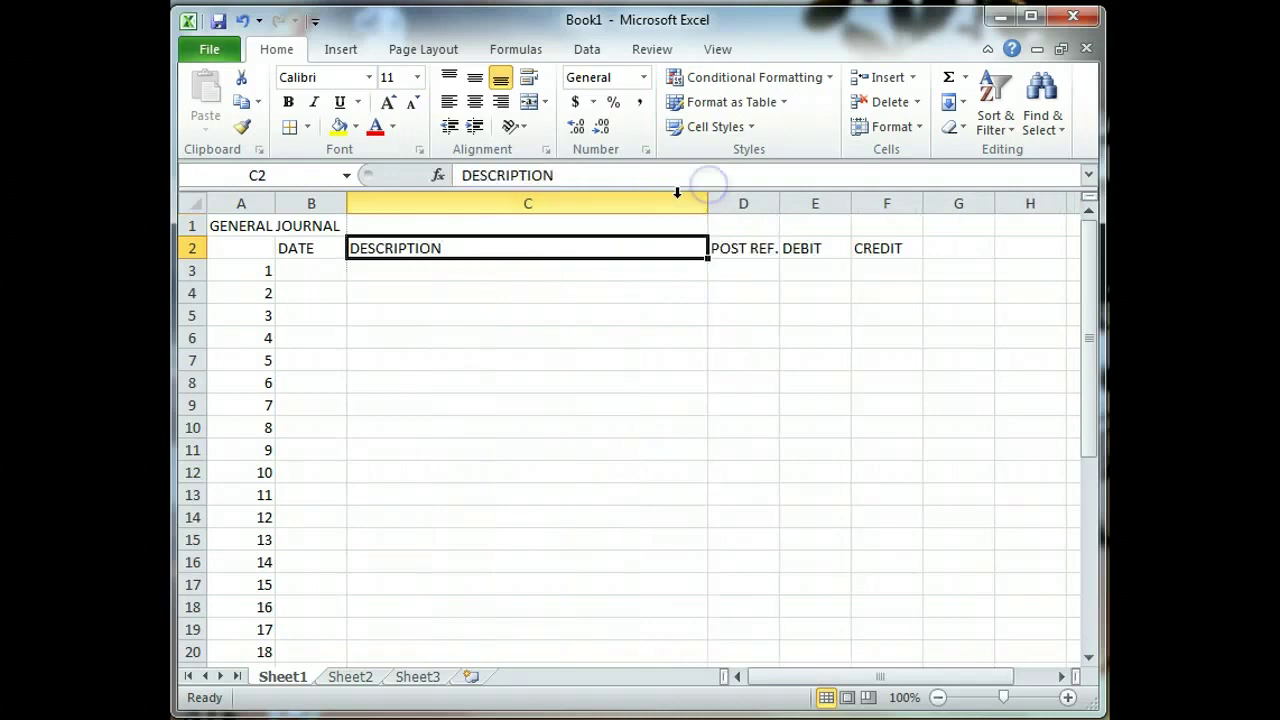
pyautogui.click(567, 275)
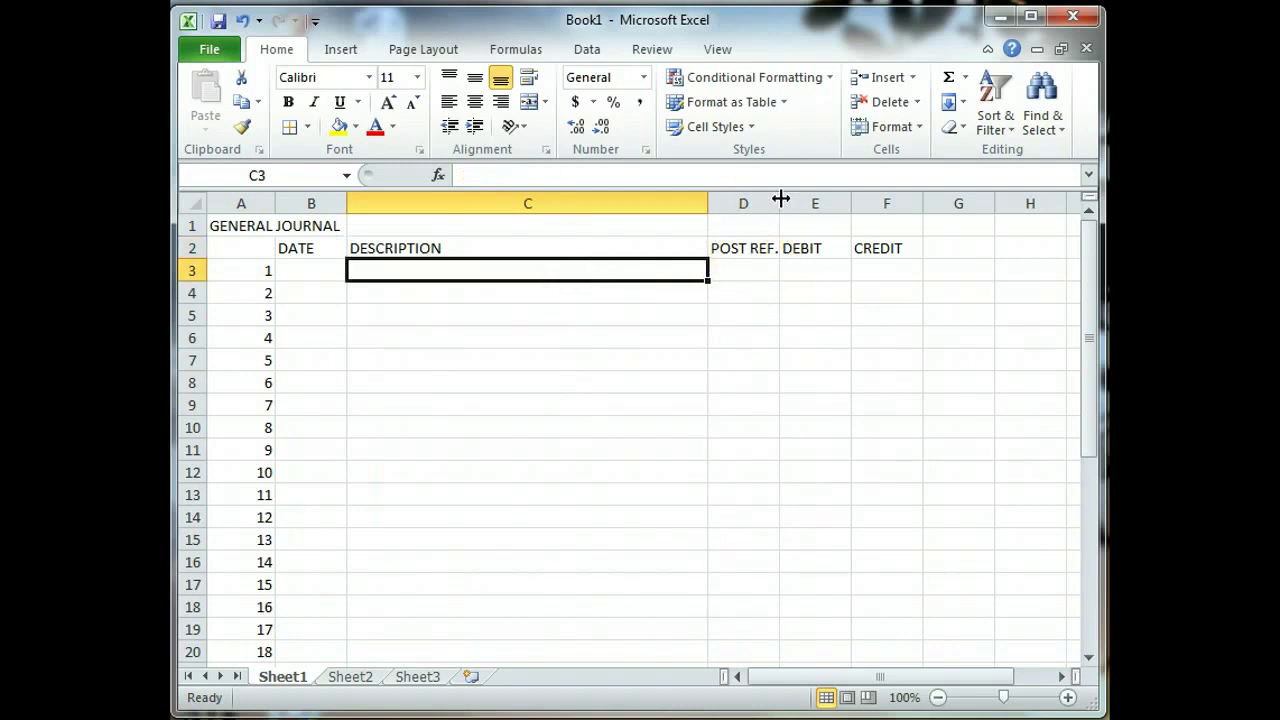
# Widen the DEBIT column E and the CREDIT column F to nearly twice their default width.
pyautogui.moveTo(850, 200); pyautogui.dragTo(1032, 206)
pyautogui.click(971, 205)
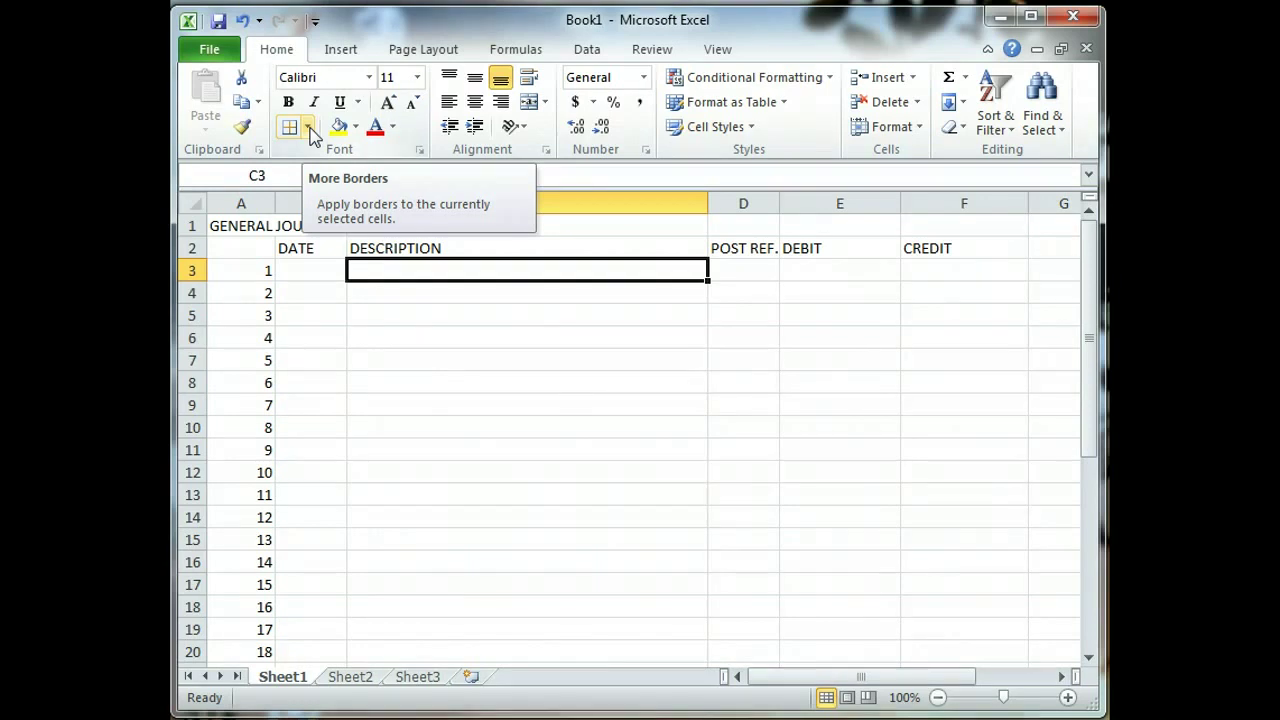
# Set the border line style to a double line and draw it beneath the header row across A2:F2.
pyautogui.click(310, 128)
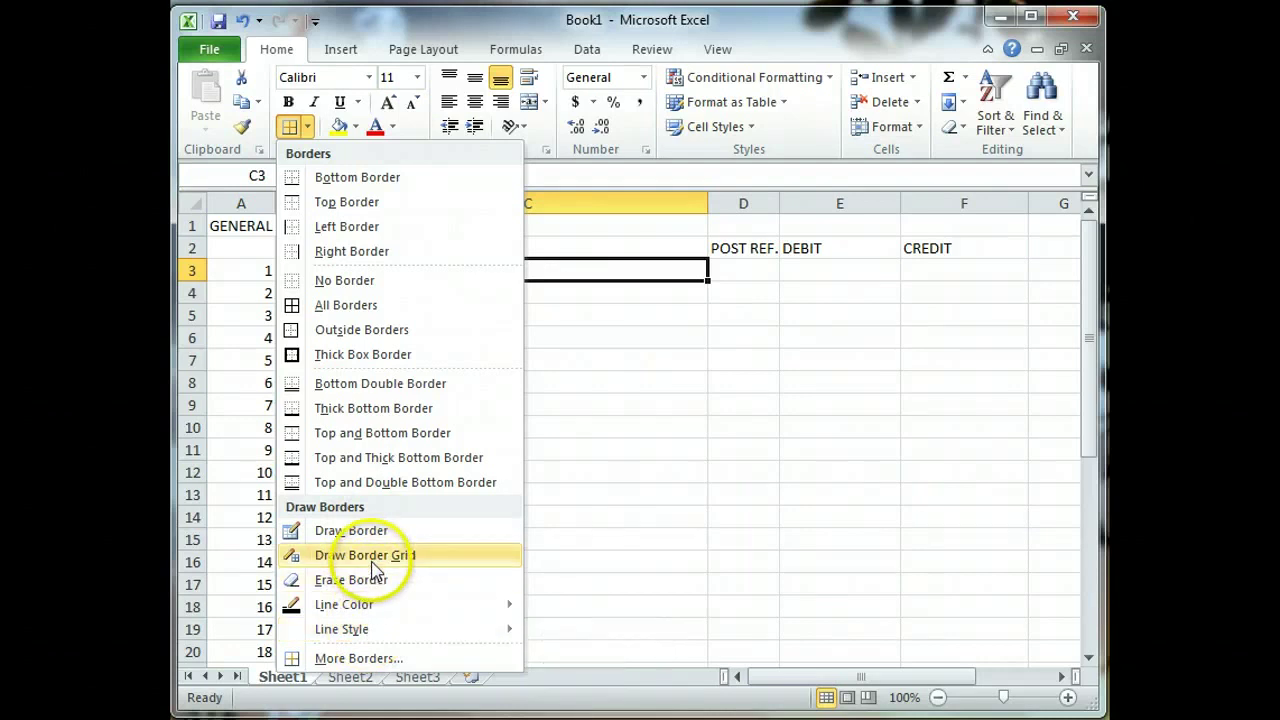
pyautogui.moveTo(370, 606)
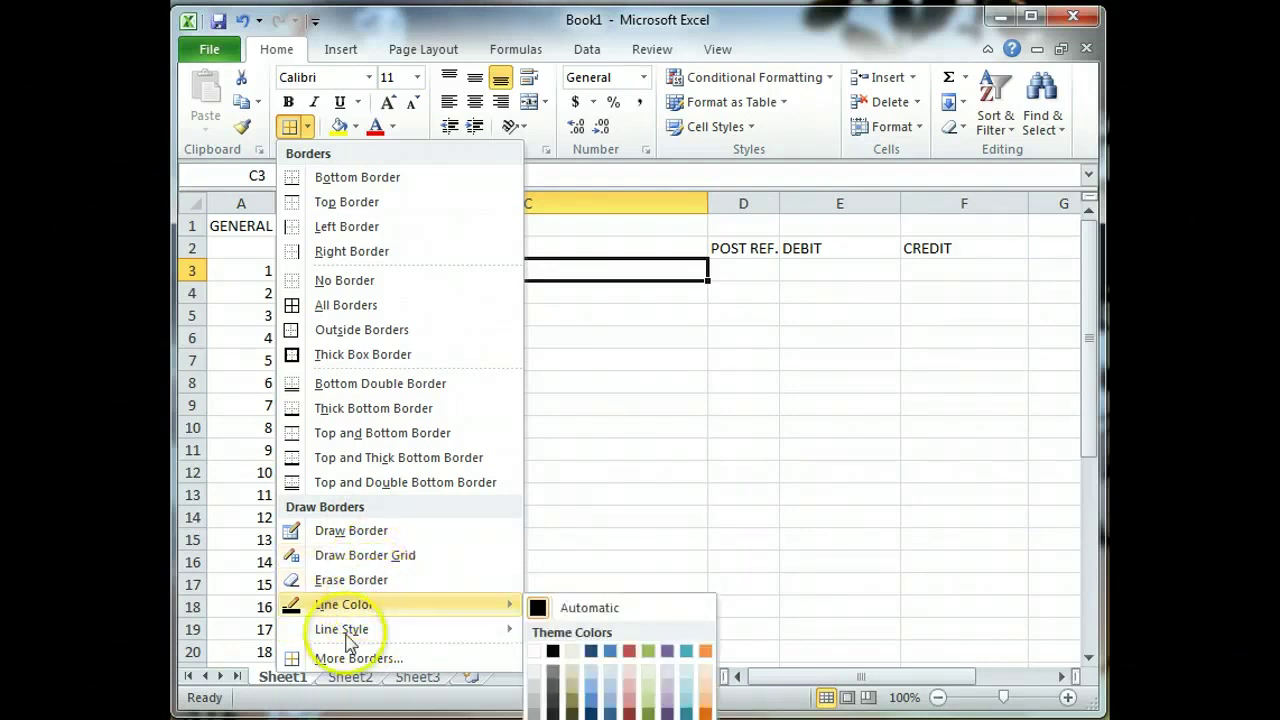
pyautogui.click(306, 126)
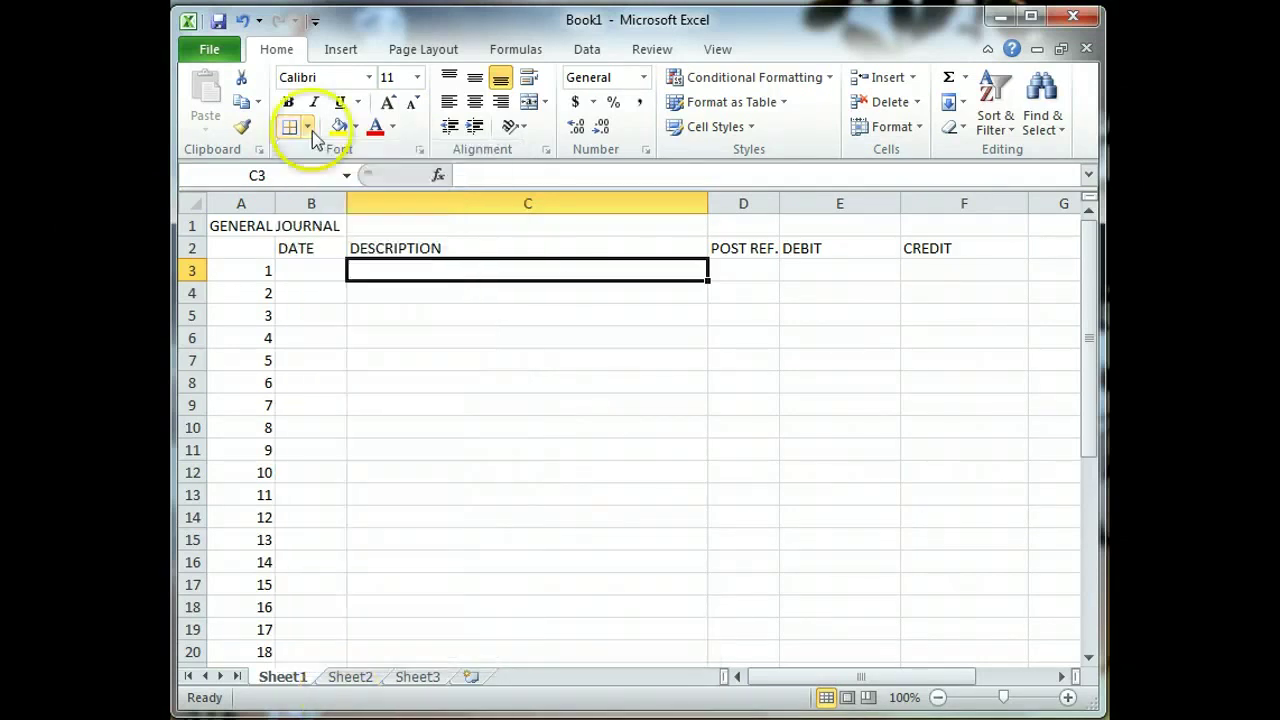
pyautogui.click(306, 126)
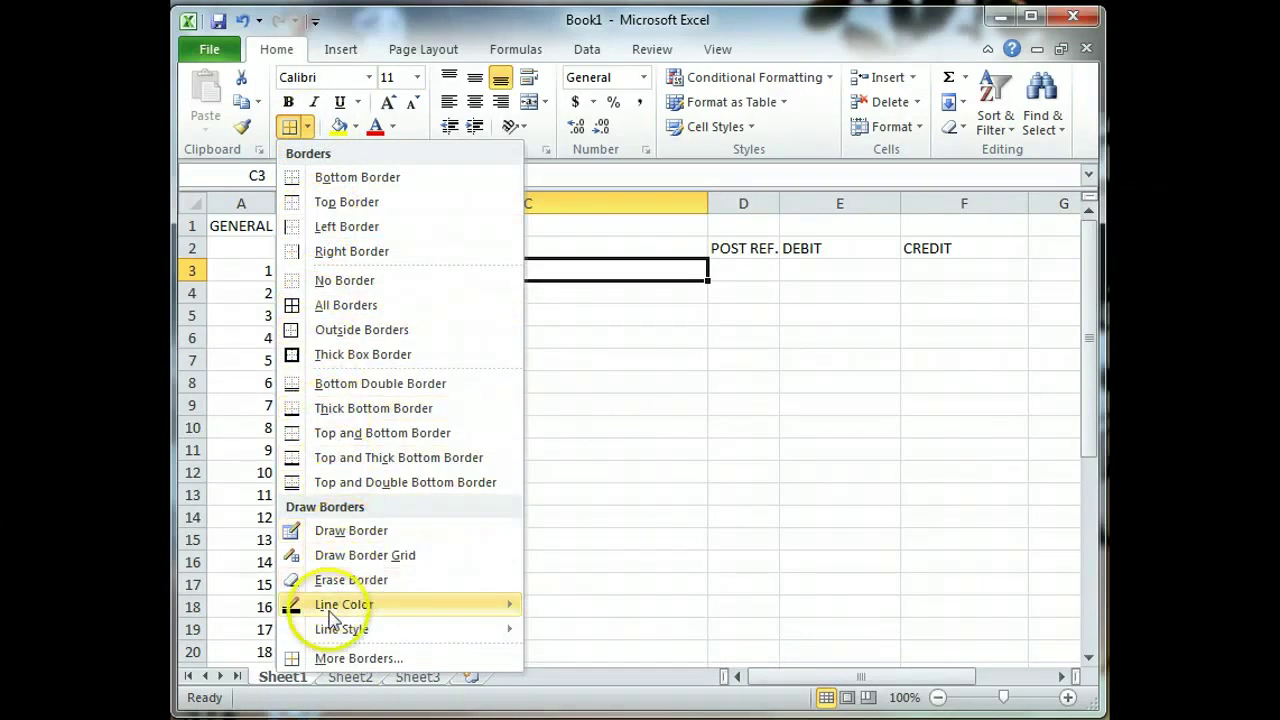
pyautogui.moveTo(333, 628)
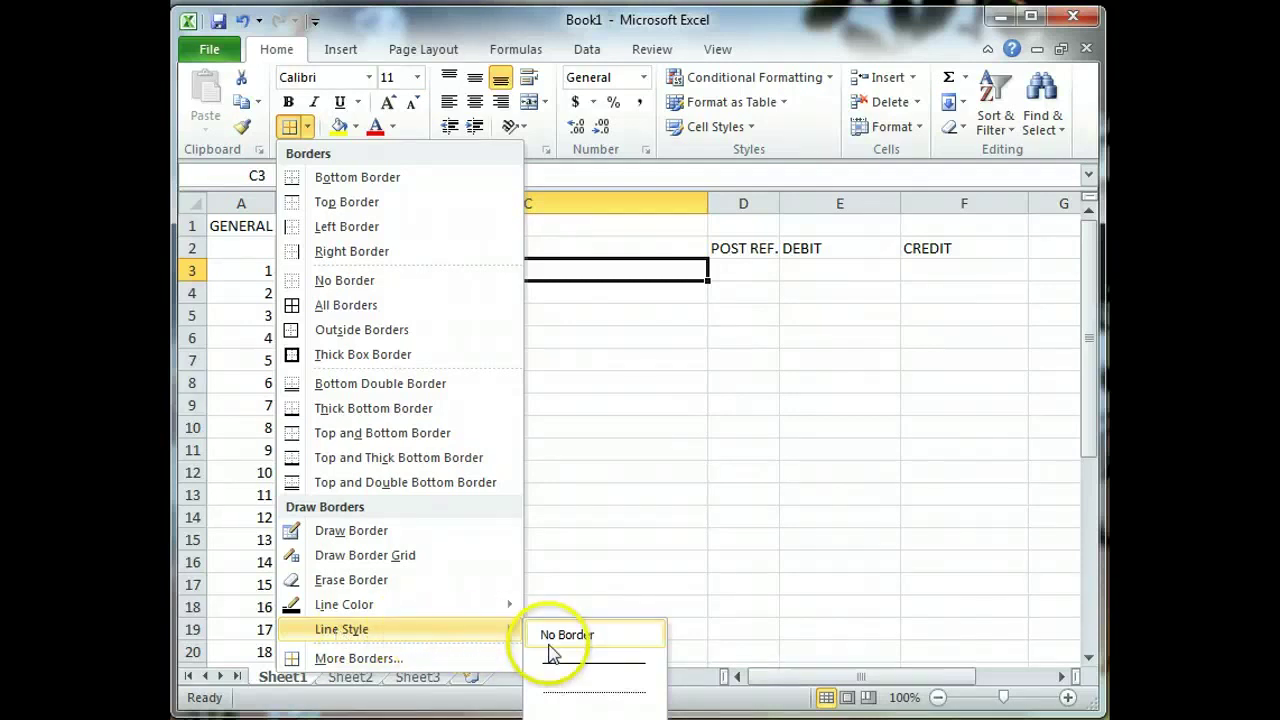
pyautogui.click(586, 664)
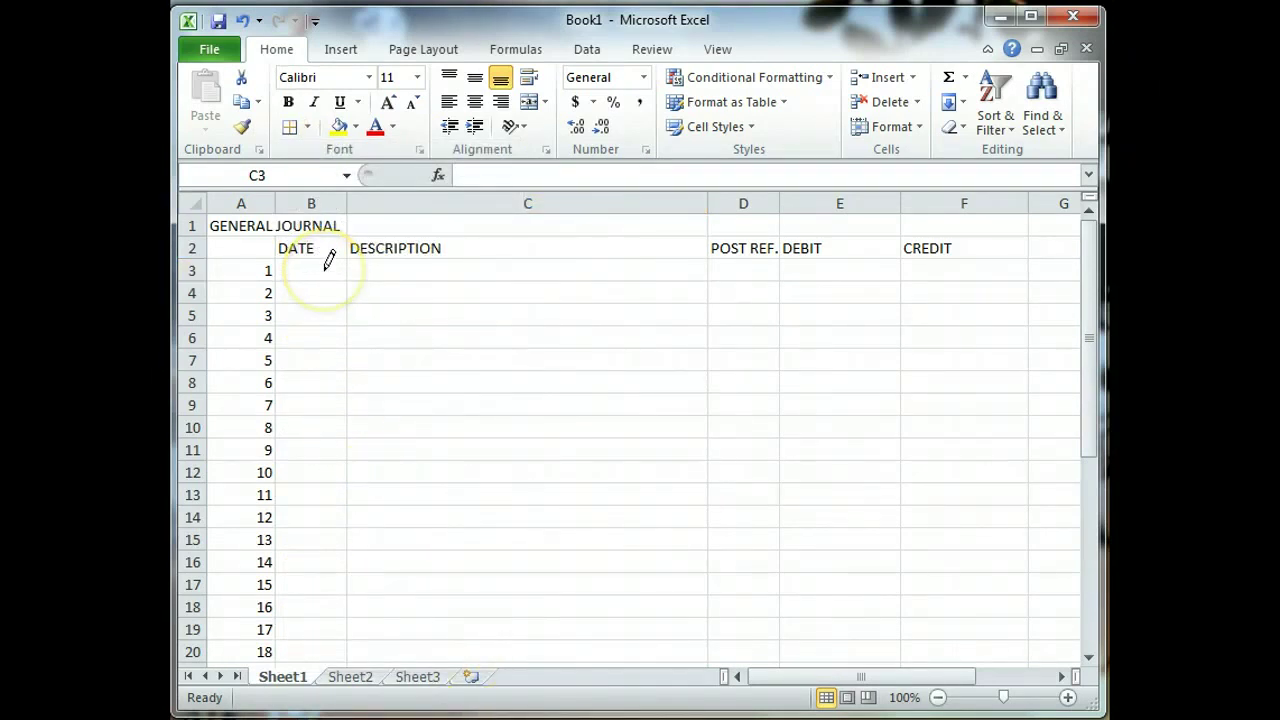
pyautogui.moveTo(240, 240); pyautogui.dragTo(218, 247)
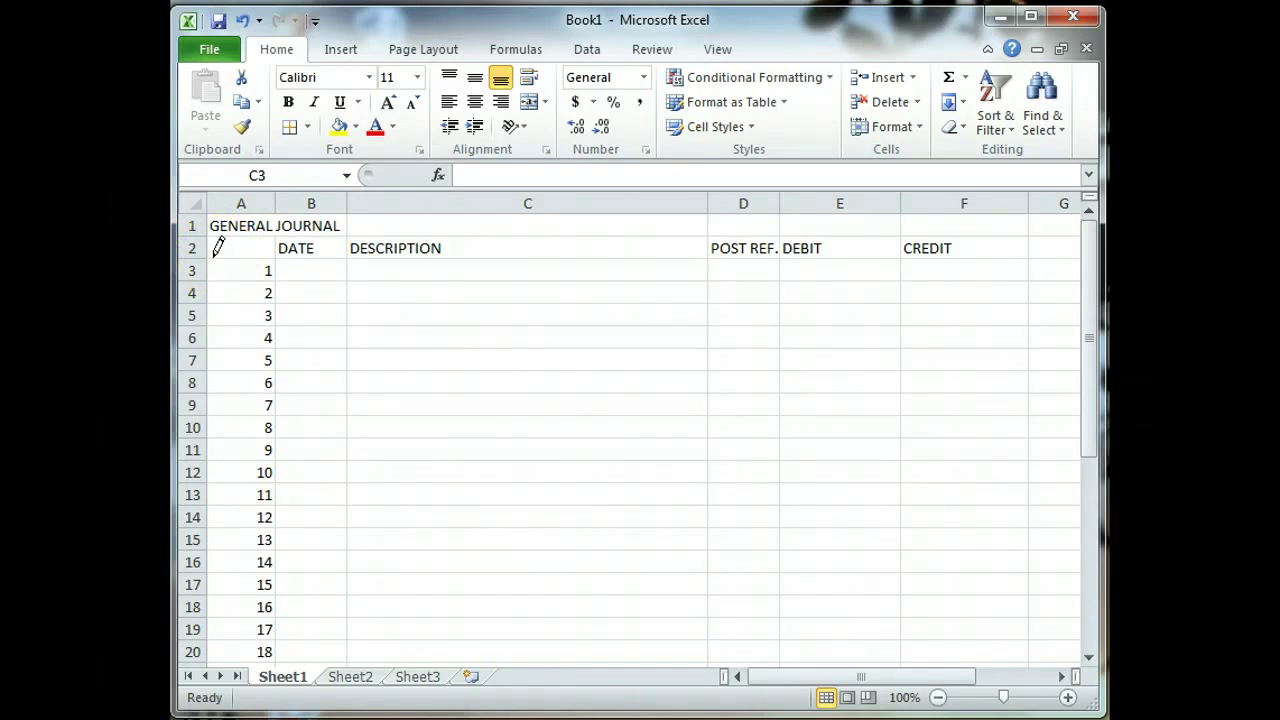
pyautogui.moveTo(214, 254)
pyautogui.mouseDown()
pyautogui.moveTo(478, 280)
pyautogui.moveTo(500, 243)
pyautogui.moveTo(509, 266)
pyautogui.moveTo(524, 230)
pyautogui.moveTo(534, 289)
pyautogui.moveTo(643, 232)
pyautogui.moveTo(771, 266)
pyautogui.moveTo(911, 246)
pyautogui.moveTo(1006, 262)
pyautogui.mouseUp()
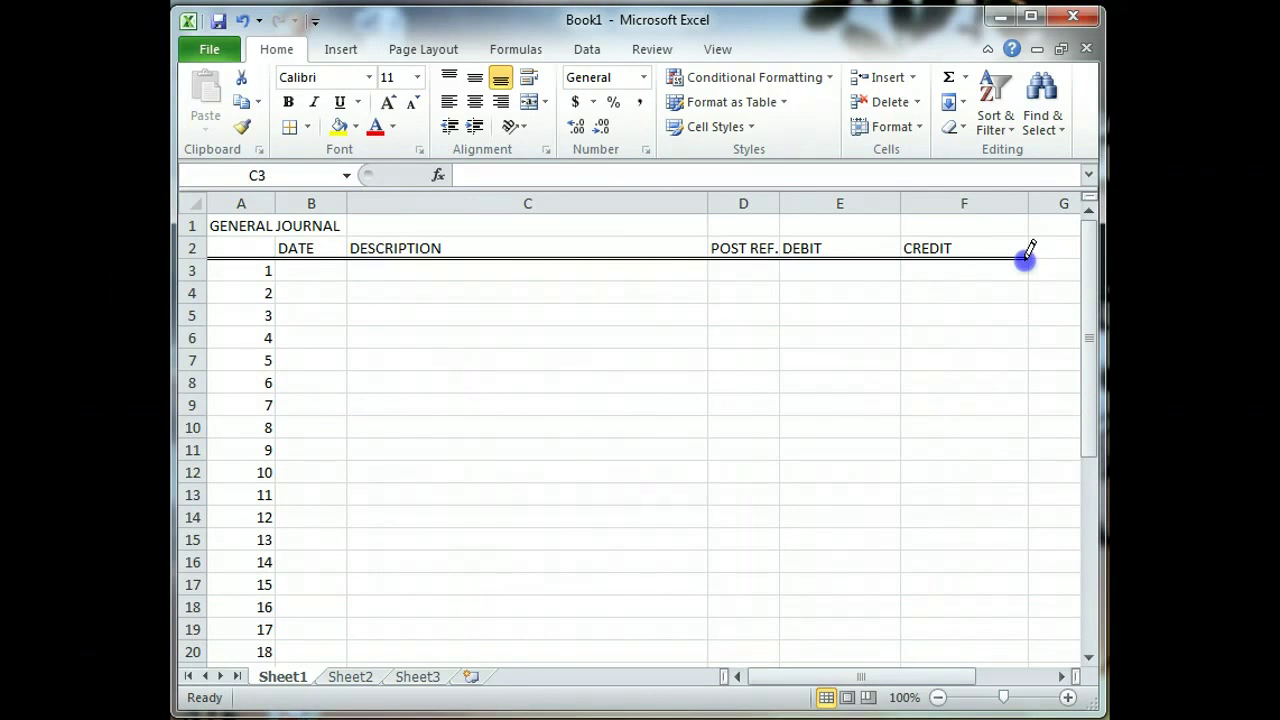
pyautogui.moveTo(1027, 255); pyautogui.dragTo(1022, 252)
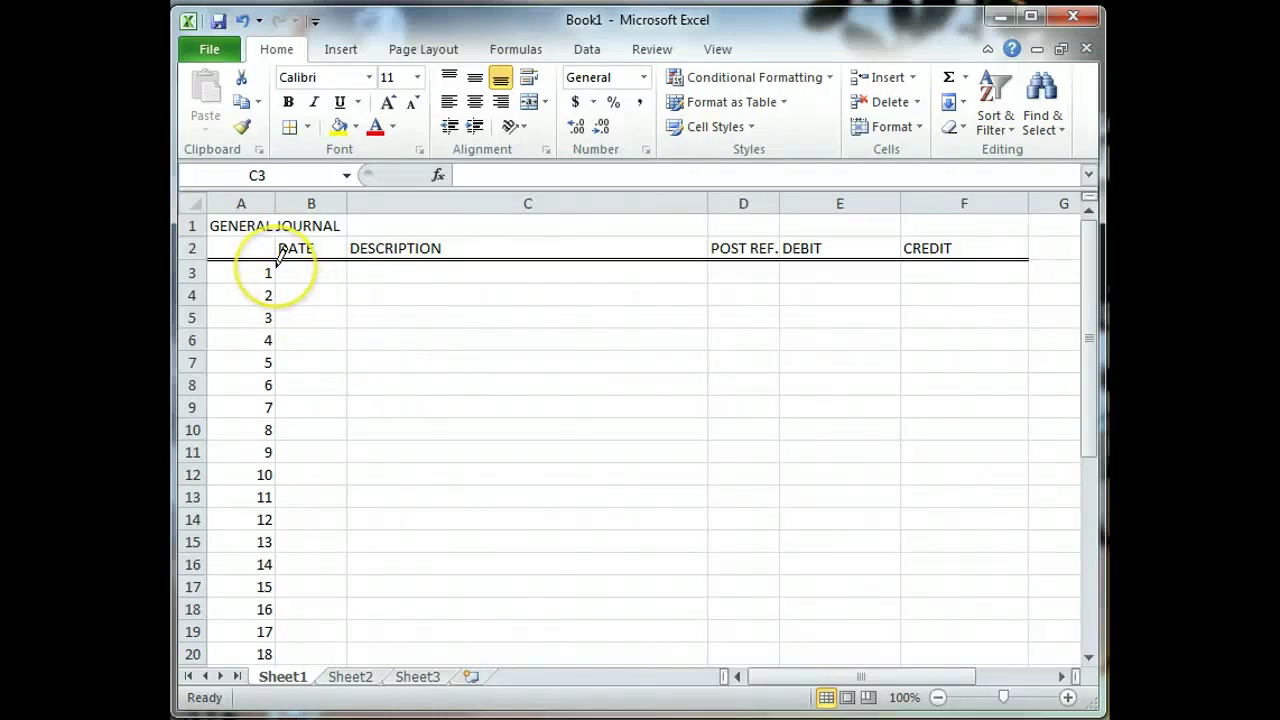
# Draw a double vertical border between columns A and B from row 3 down to row 36.
pyautogui.moveTo(278, 260)
pyautogui.mouseDown()
pyautogui.moveTo(280, 700)
pyautogui.moveTo(303, 557)
pyautogui.moveTo(306, 229)
pyautogui.moveTo(282, 212)
pyautogui.moveTo(273, 222)
pyautogui.moveTo(277, 207)
pyautogui.moveTo(274, 228)
pyautogui.mouseUp()
pyautogui.scroll(6, 331, 309)
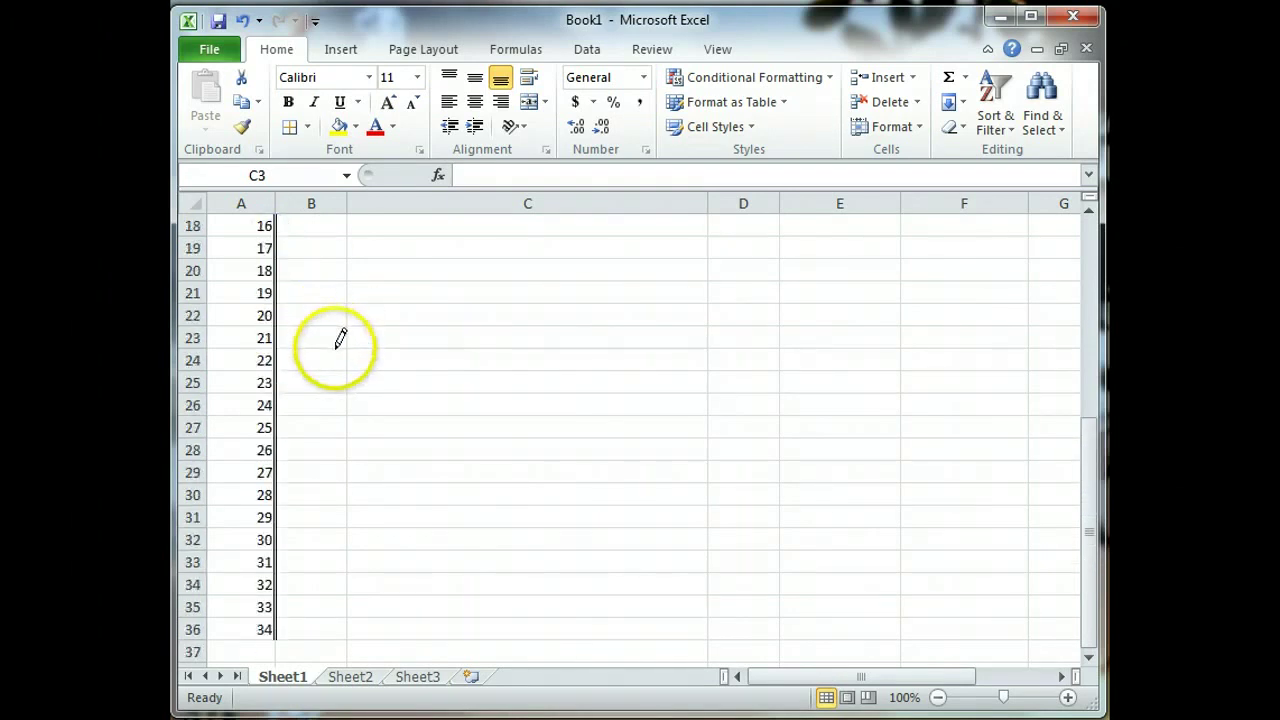
pyautogui.scroll(6, 340, 338)
pyautogui.scroll(-1, 340, 338)
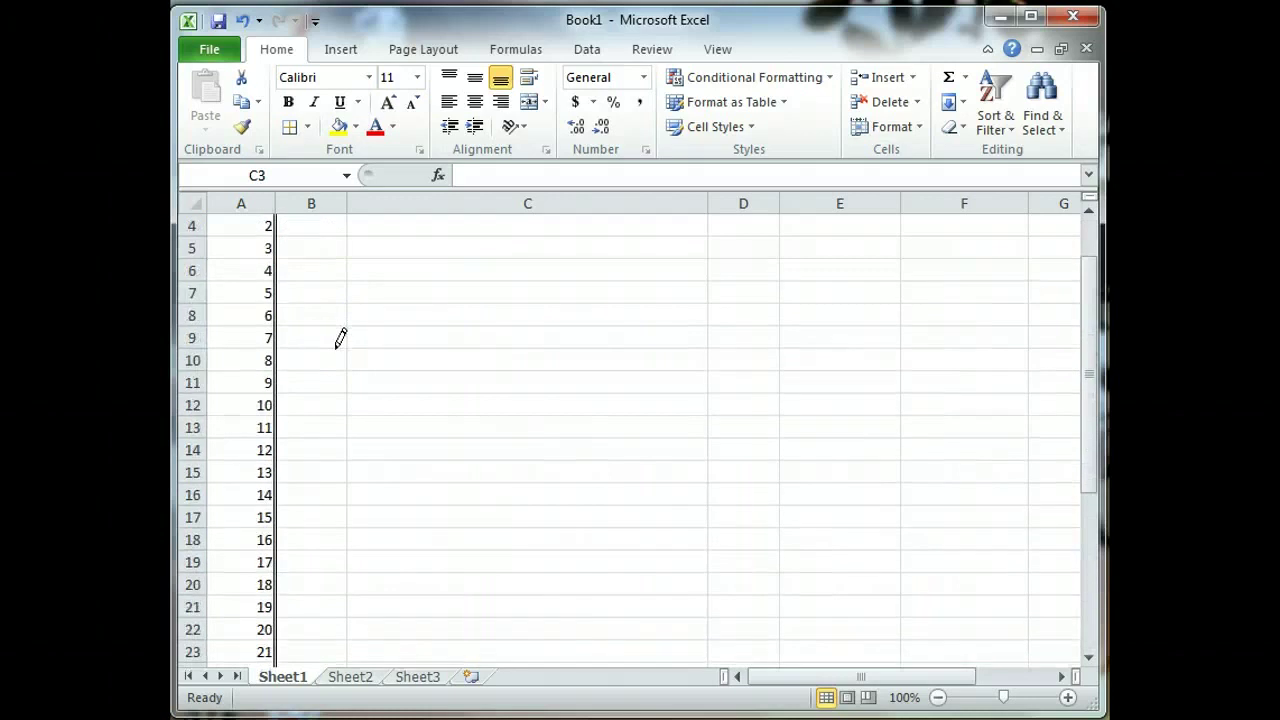
pyautogui.scroll(1, 340, 338)
# Draw a double vertical border between the POST REF. and DEBIT columns from row 3 down to row 36.
pyautogui.click(714, 293)
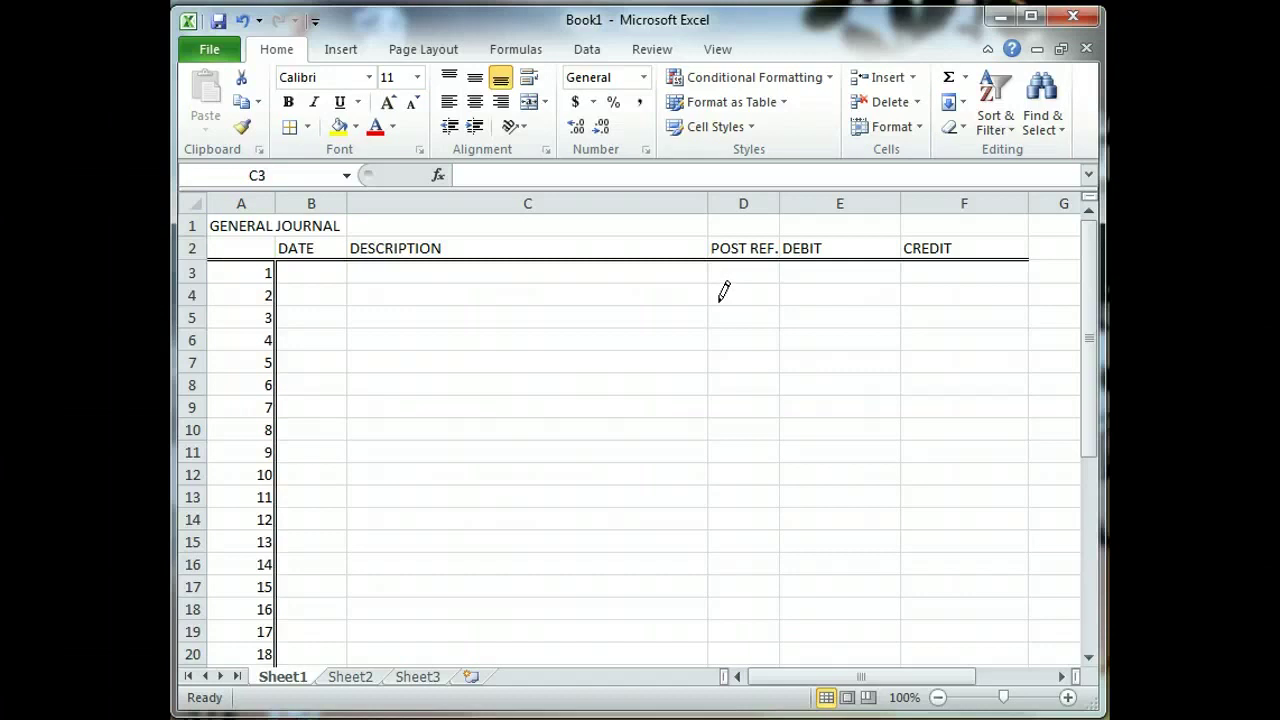
pyautogui.click(768, 271)
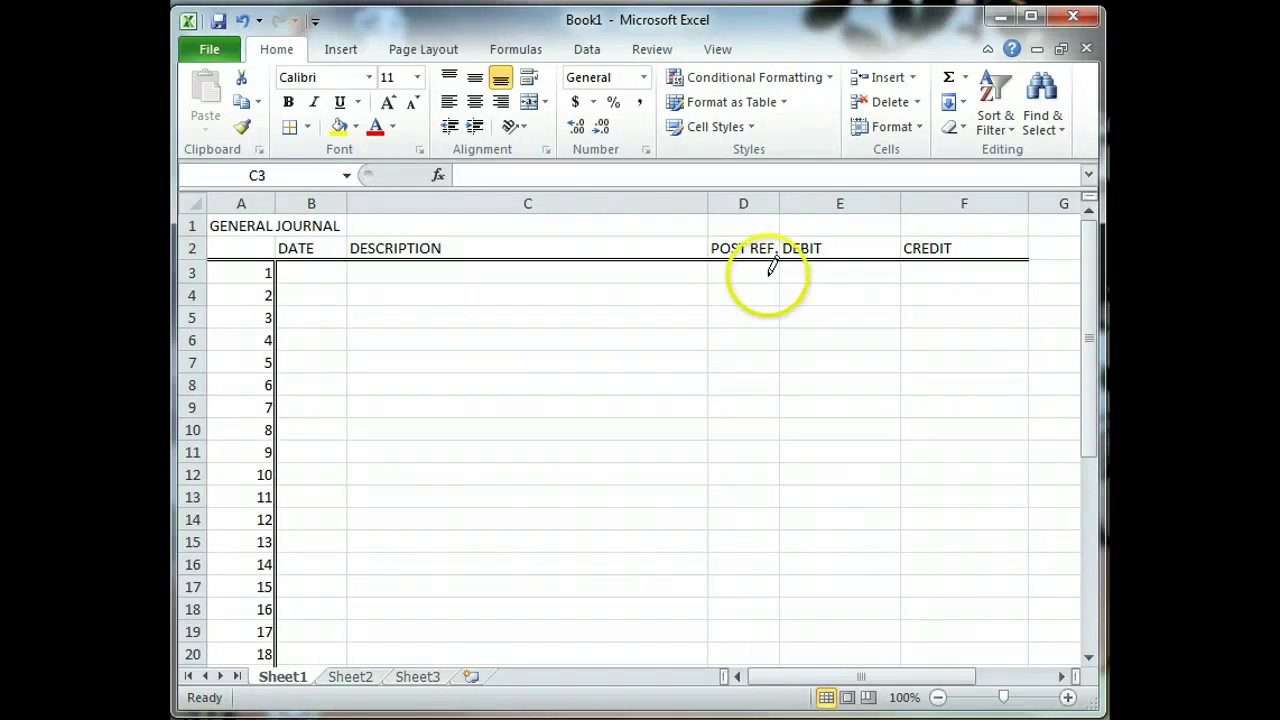
pyautogui.moveTo(780, 281)
pyautogui.mouseDown()
pyautogui.moveTo(767, 617)
pyautogui.moveTo(787, 665)
pyautogui.moveTo(781, 570)
pyautogui.mouseUp()
pyautogui.scroll(6, 795, 555)
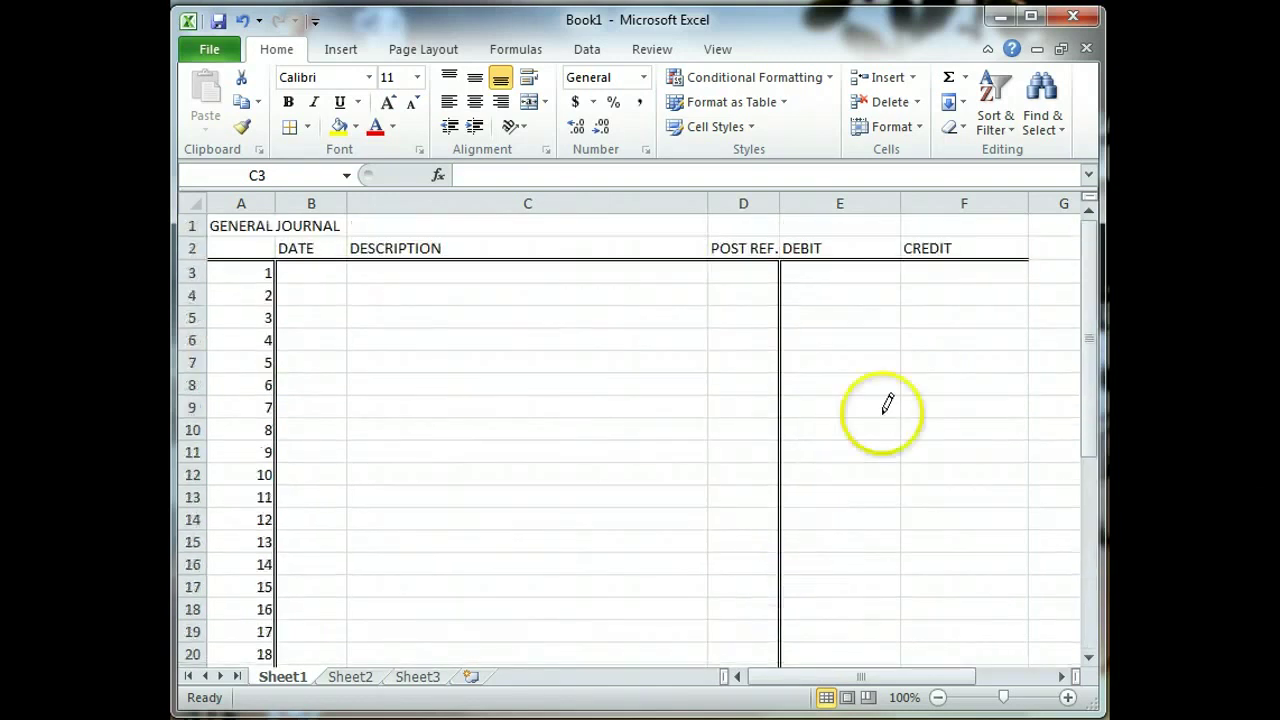
# Draw double vertical borders along the right edges of the DEBIT and CREDIT columns from row 3 to row 36.
pyautogui.moveTo(903, 258)
pyautogui.mouseDown()
pyautogui.moveTo(903, 660)
pyautogui.moveTo(903, 573)
pyautogui.mouseUp()
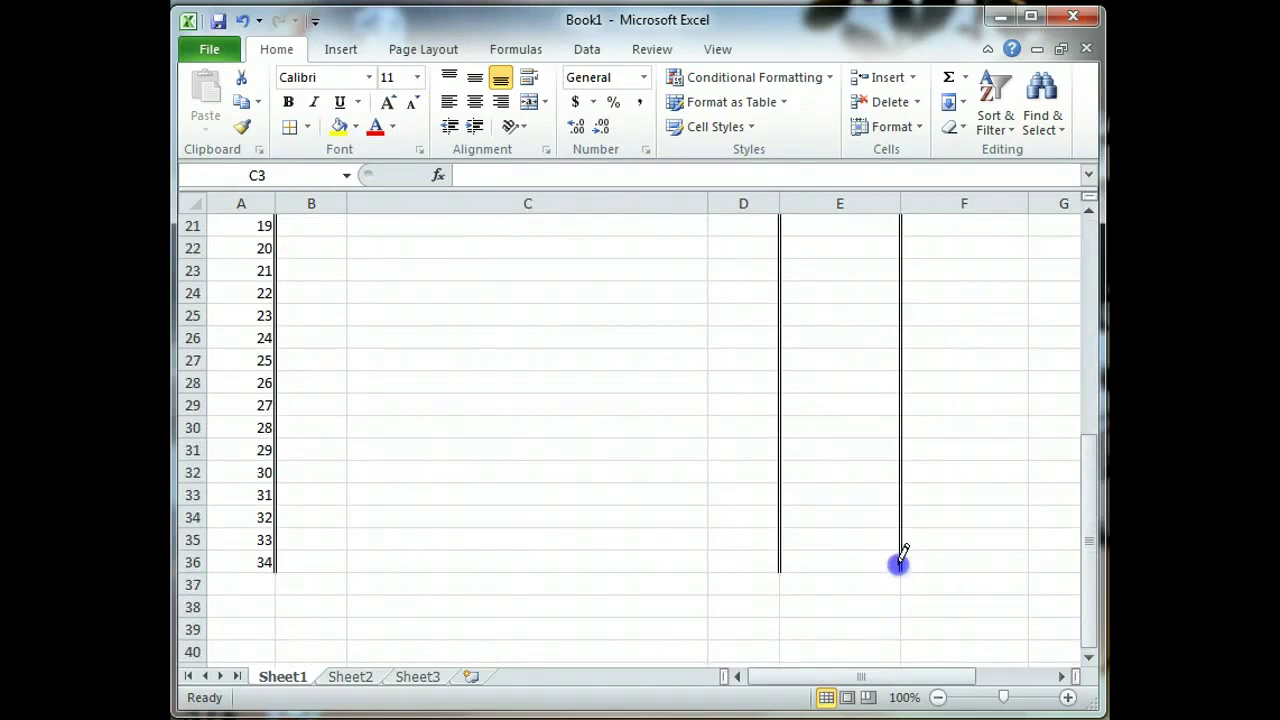
pyautogui.scroll(7, 900, 563)
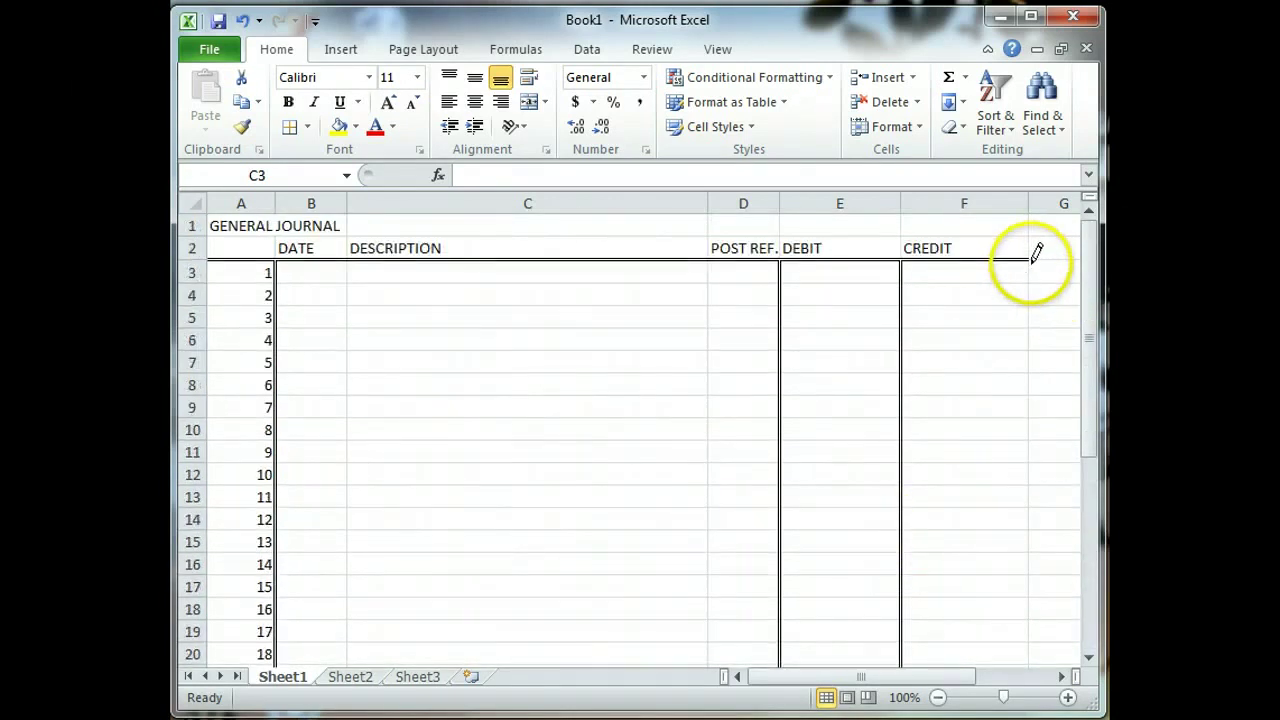
pyautogui.click(1032, 258)
pyautogui.moveTo(1030, 288)
pyautogui.mouseDown()
pyautogui.moveTo(1000, 577)
pyautogui.moveTo(1028, 638)
pyautogui.moveTo(1020, 674)
pyautogui.moveTo(1030, 546)
pyautogui.mouseUp()
pyautogui.scroll(7, 808, 406)
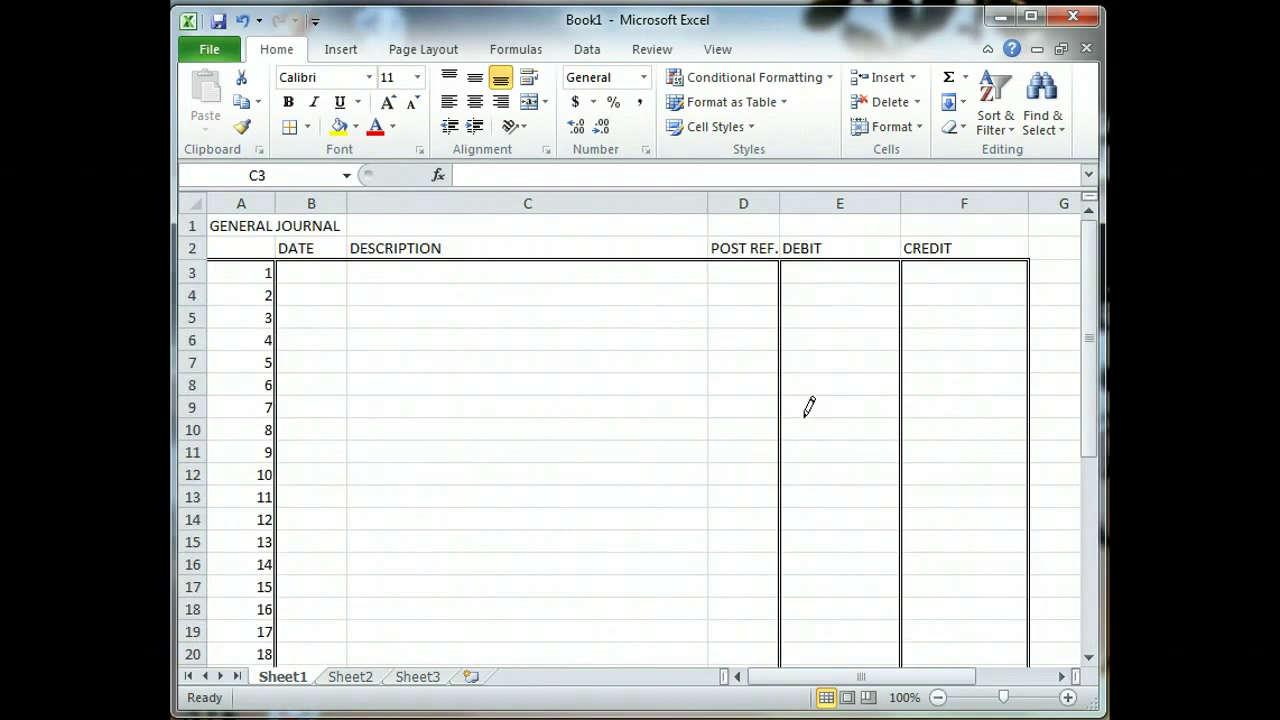
# Leave border drawing, try a right border on cell C3 and undo it.
pyautogui.click(673, 342)
pyautogui.click(673, 342)
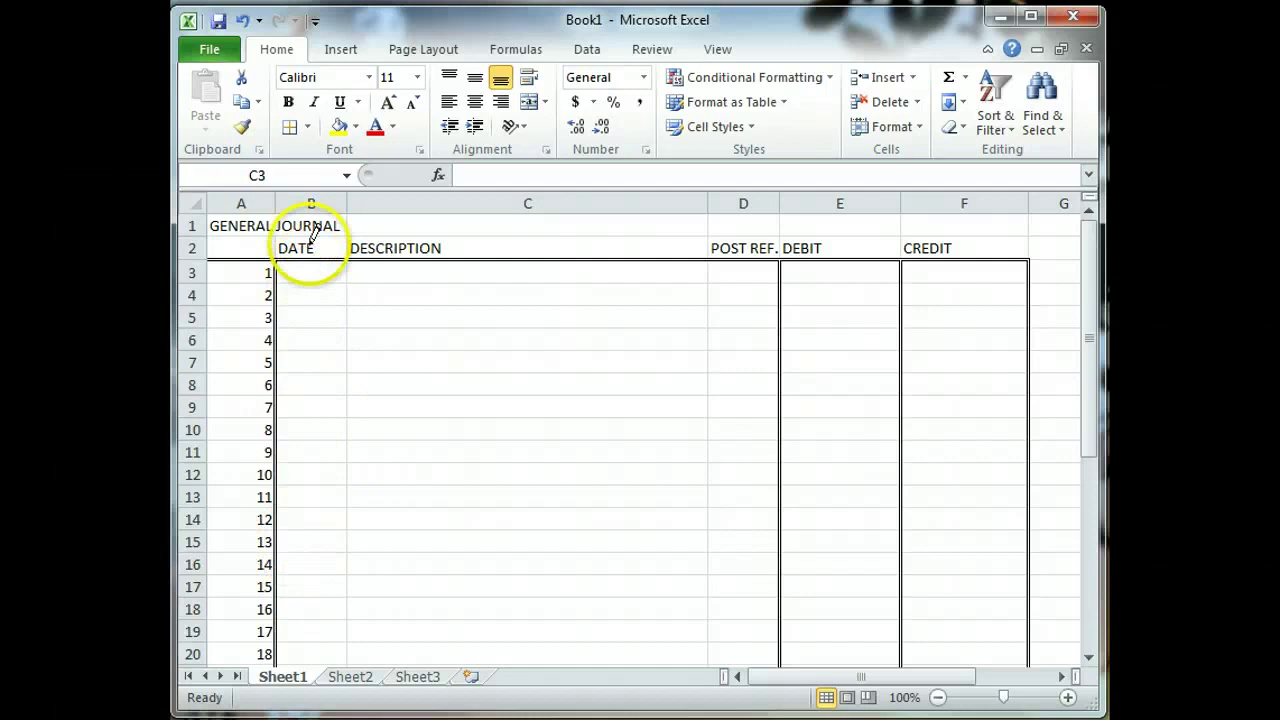
pyautogui.click(307, 128)
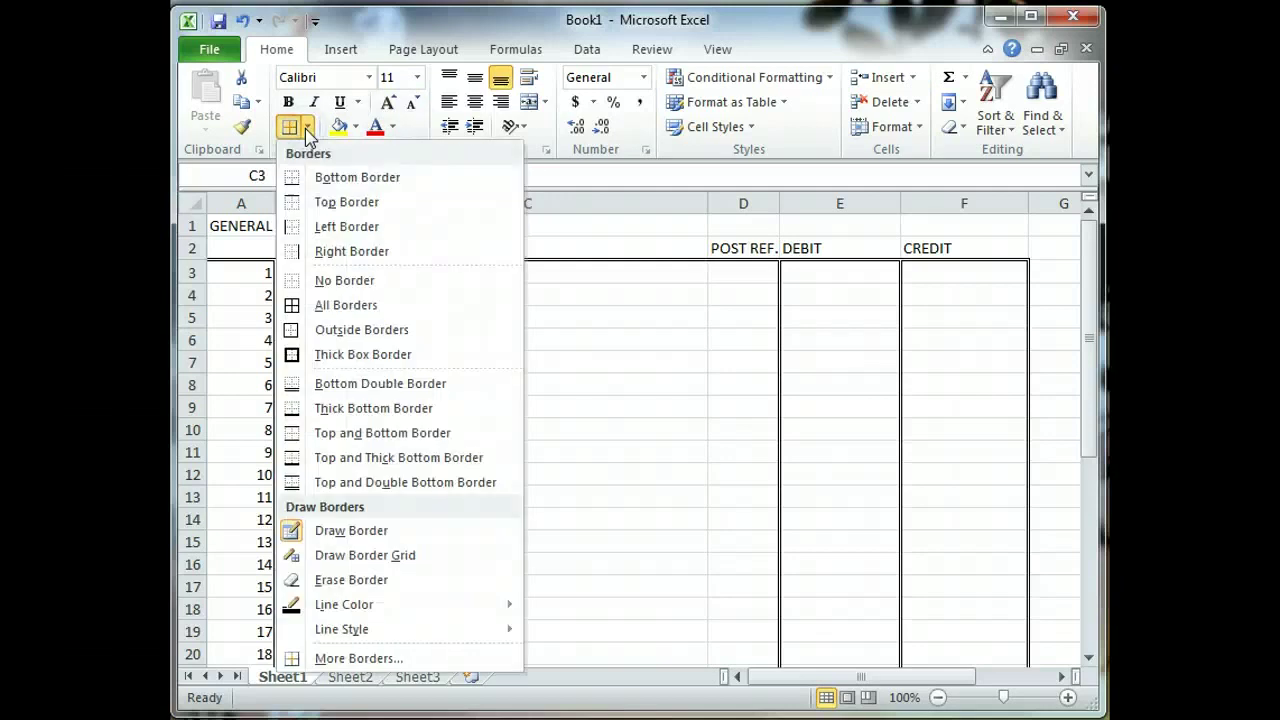
pyautogui.click(375, 254)
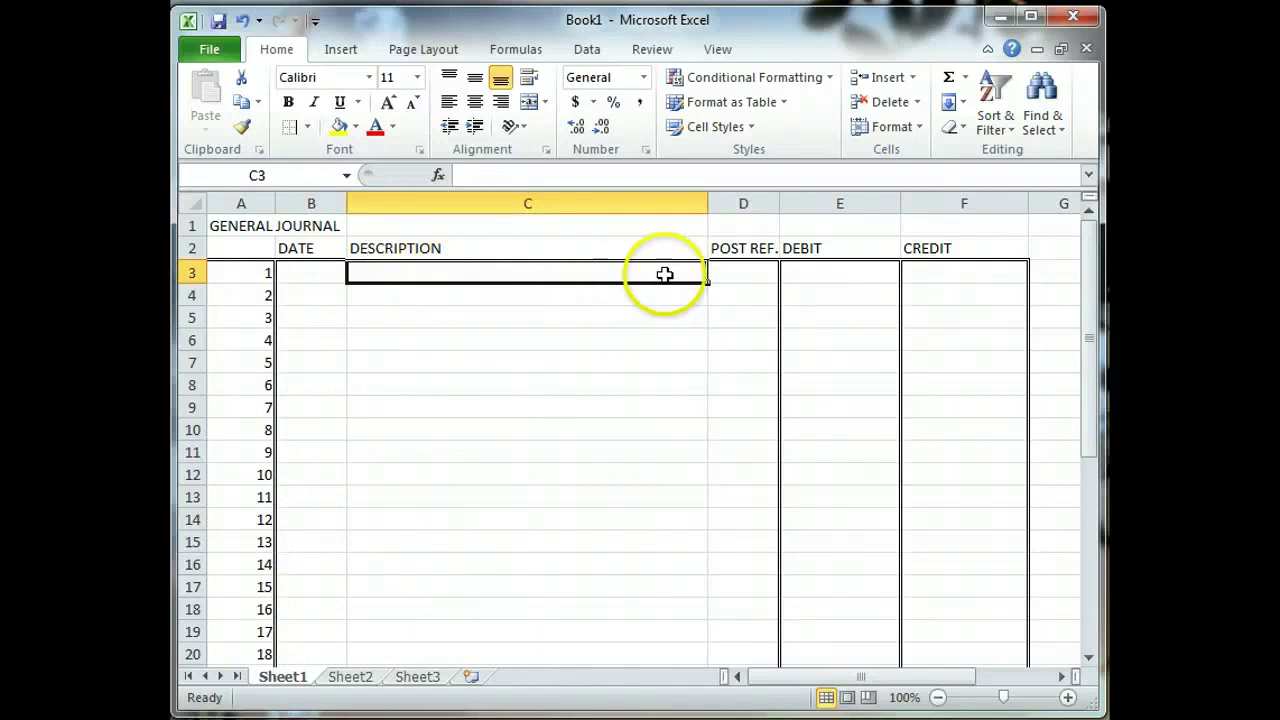
pyautogui.click(674, 316)
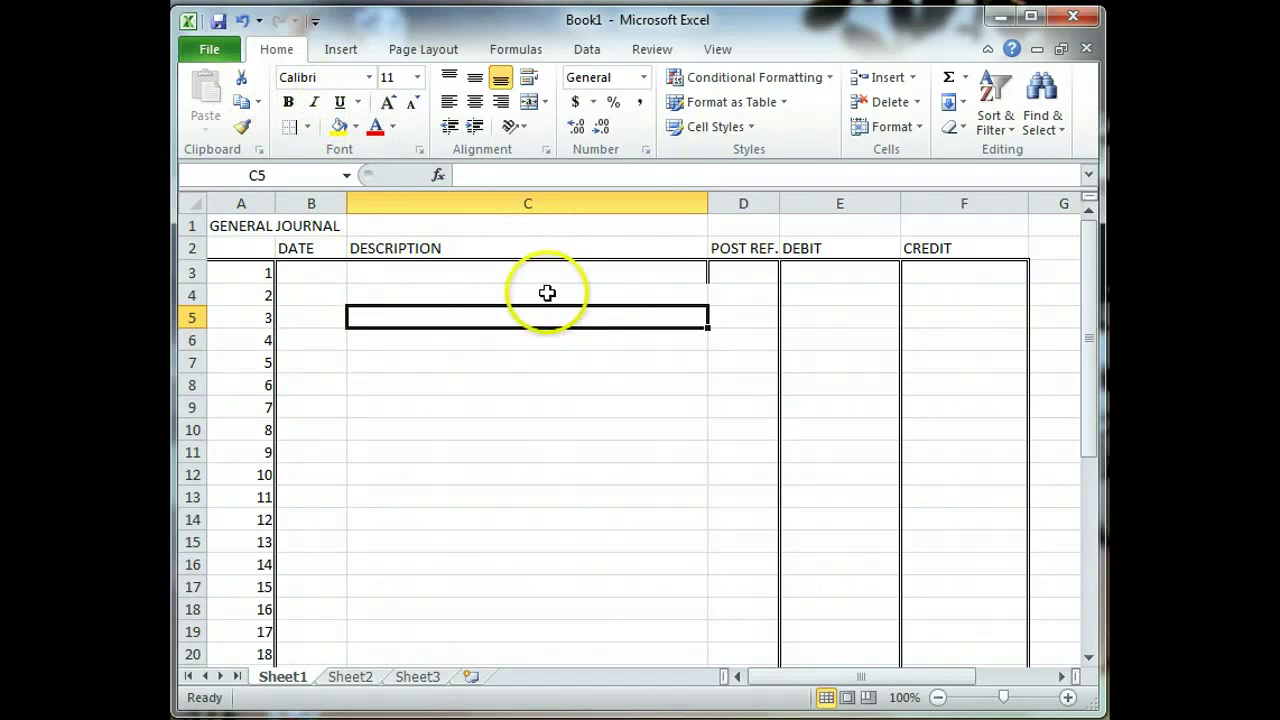
pyautogui.click(241, 20)
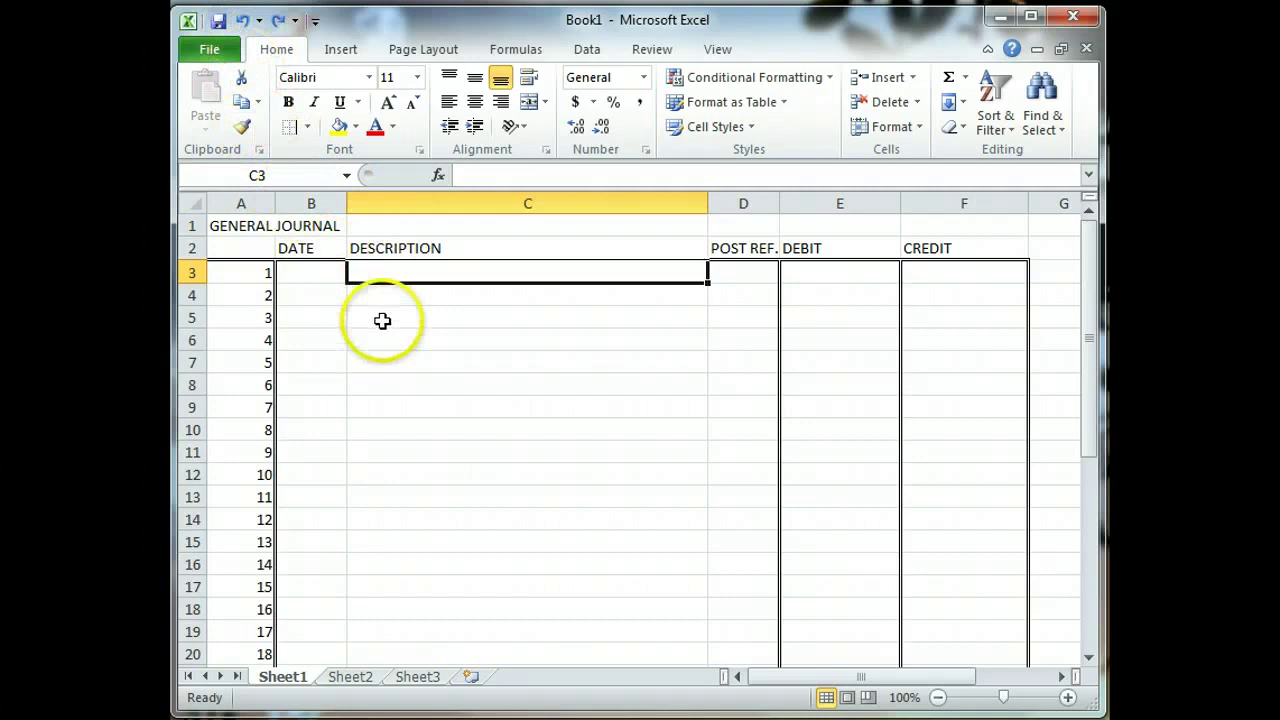
# Apply a right border to the DATE column cells B3:B36.
pyautogui.click(326, 276)
pyautogui.moveTo(326, 280); pyautogui.dragTo(319, 623)
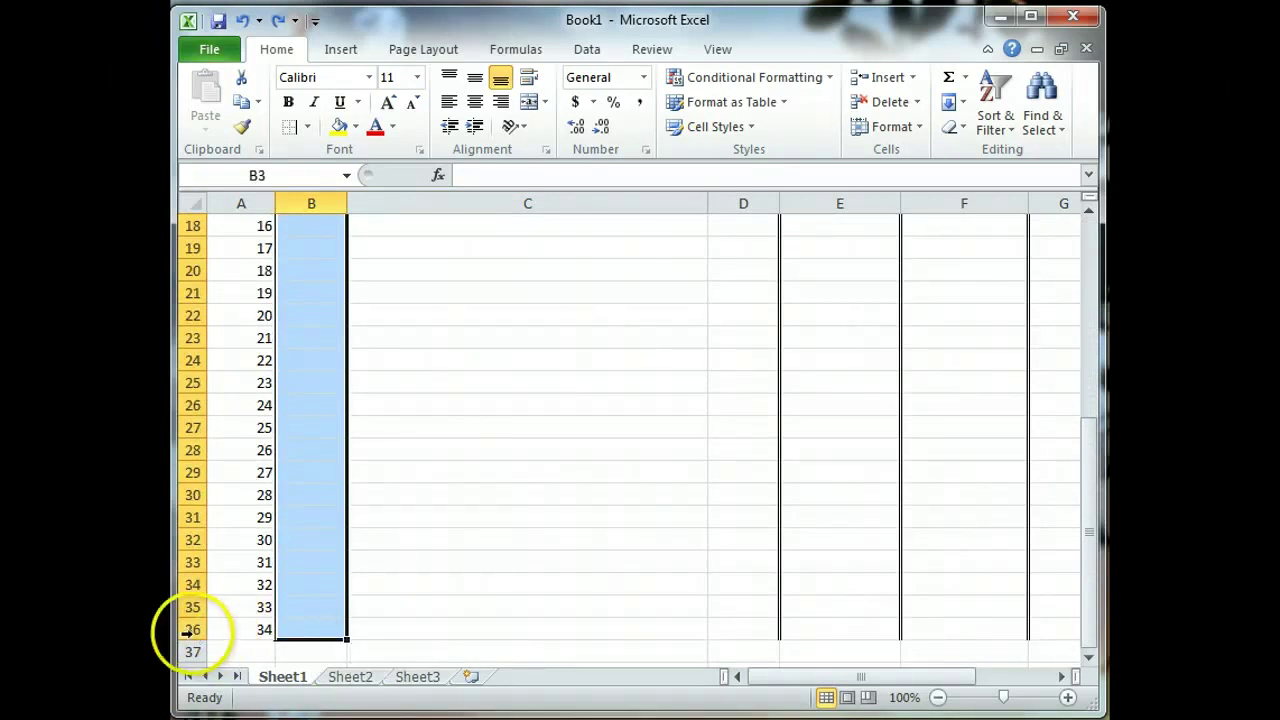
pyautogui.click(308, 128)
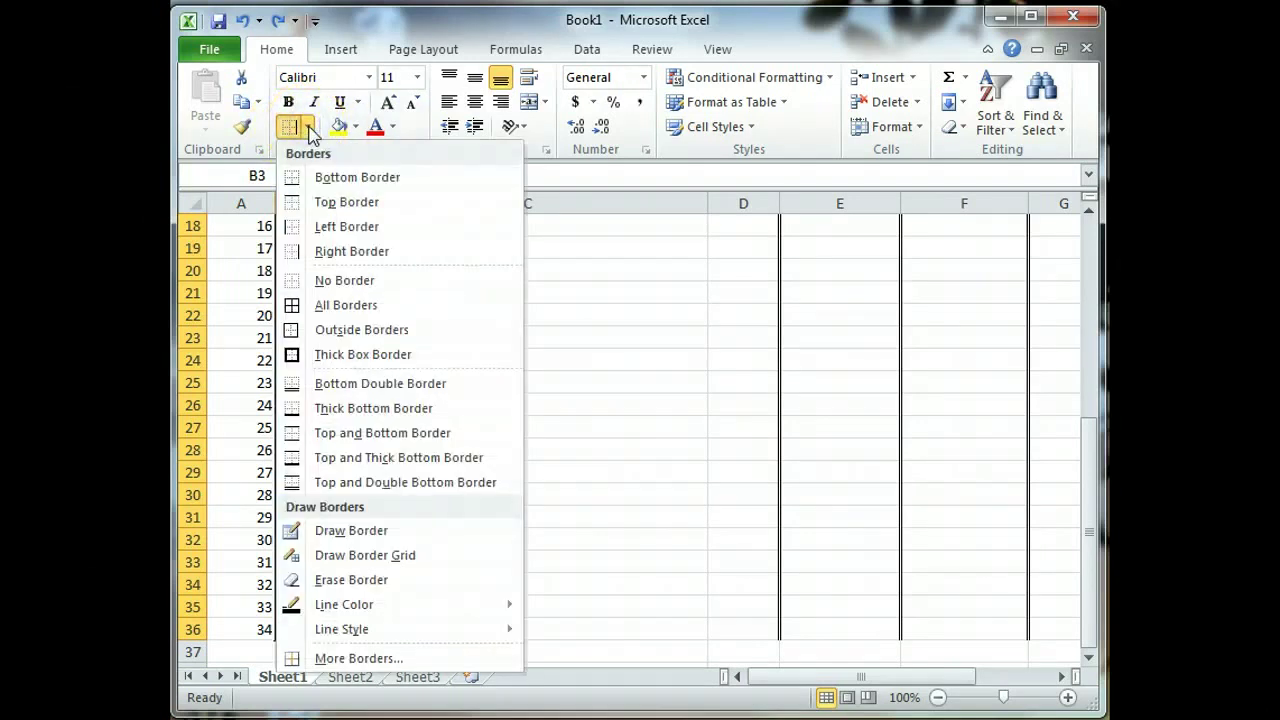
pyautogui.click(378, 250)
pyautogui.click(323, 339)
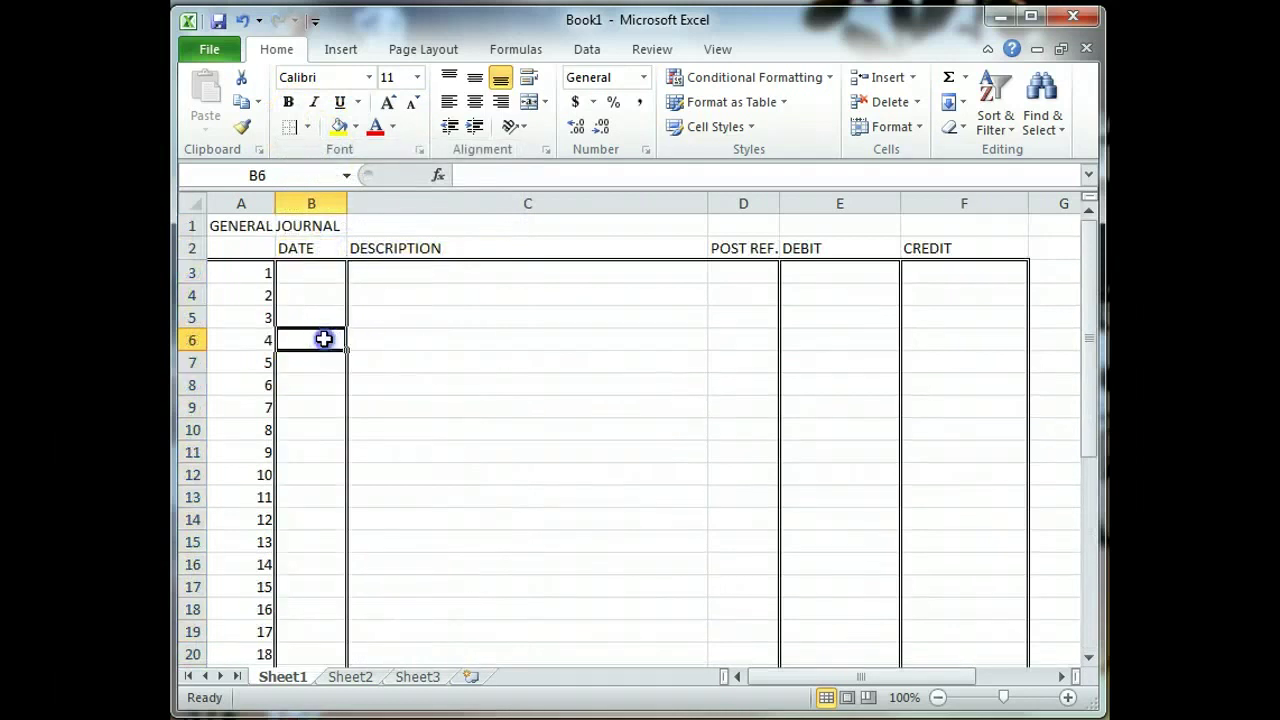
# Select B3:B36 again and try to reapply the current border setting to the DATE column.
pyautogui.click(315, 268)
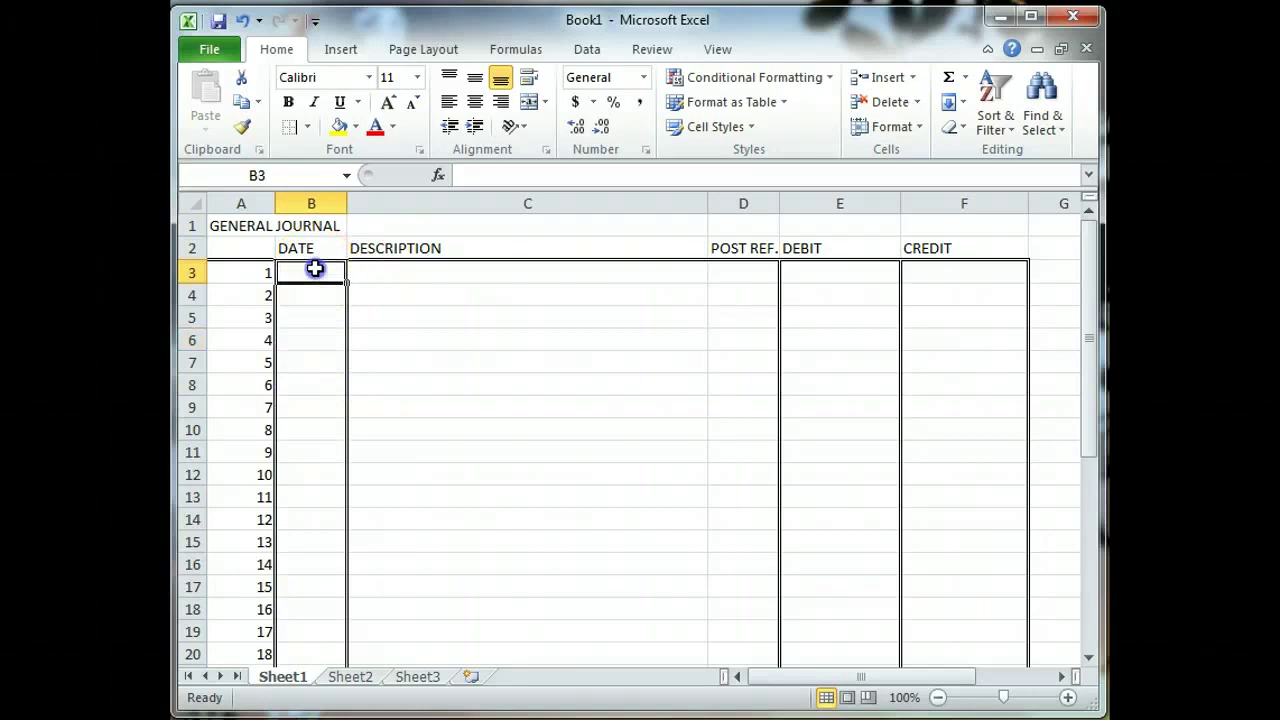
pyautogui.moveTo(313, 277); pyautogui.dragTo(329, 634)
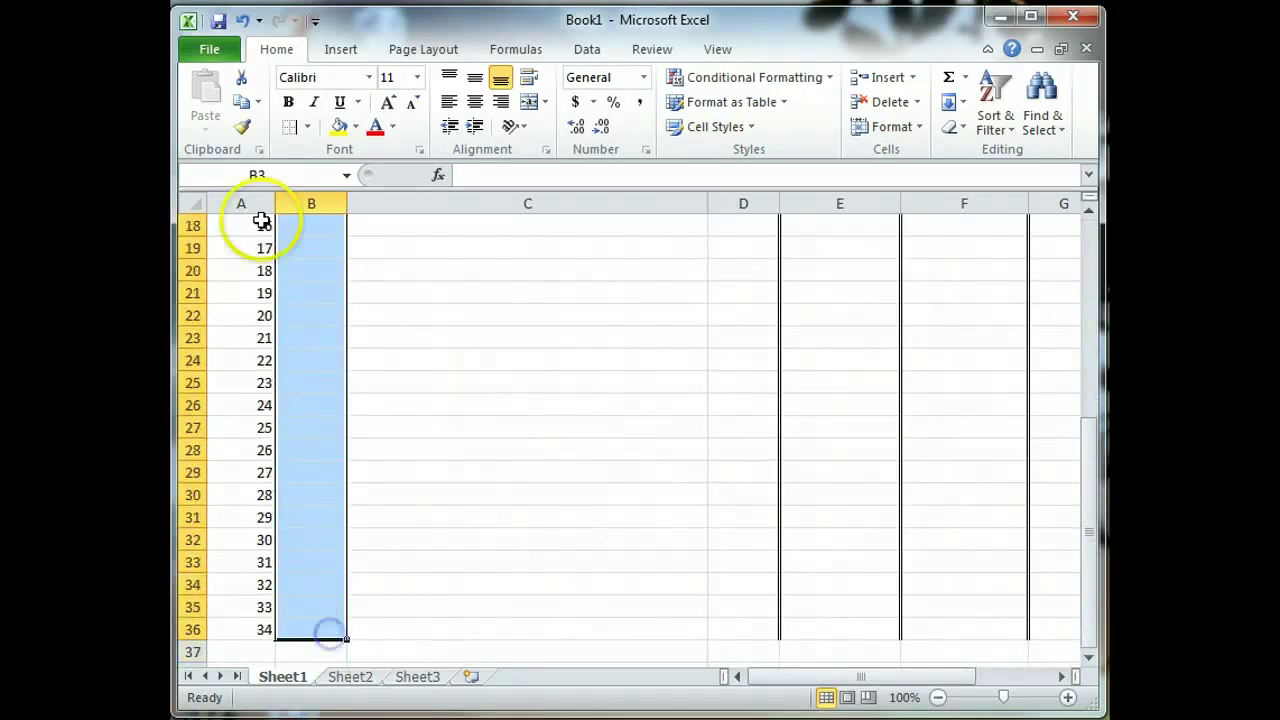
pyautogui.click(293, 128)
pyautogui.scroll(6, 309, 234)
pyautogui.click(368, 302)
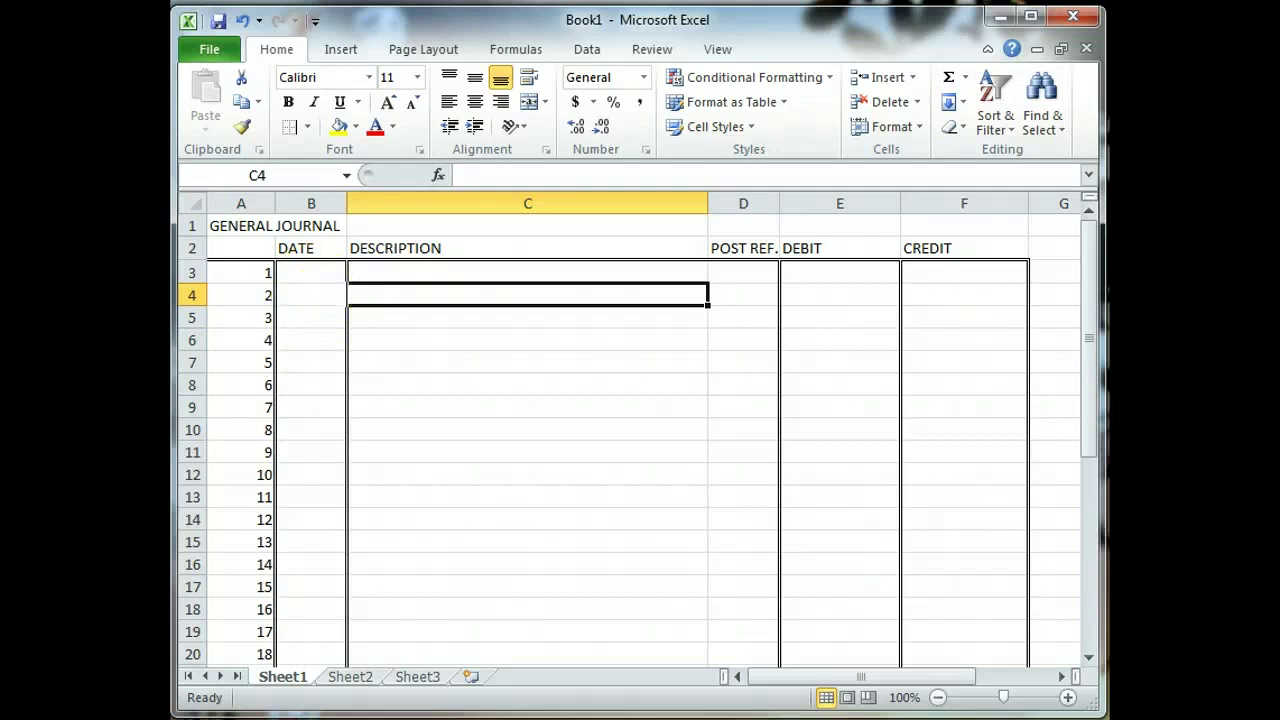
# Set the border line style to a thin solid line and draw it between the DATE and DESCRIPTION columns from row 3 to row 36.
pyautogui.click(318, 273)
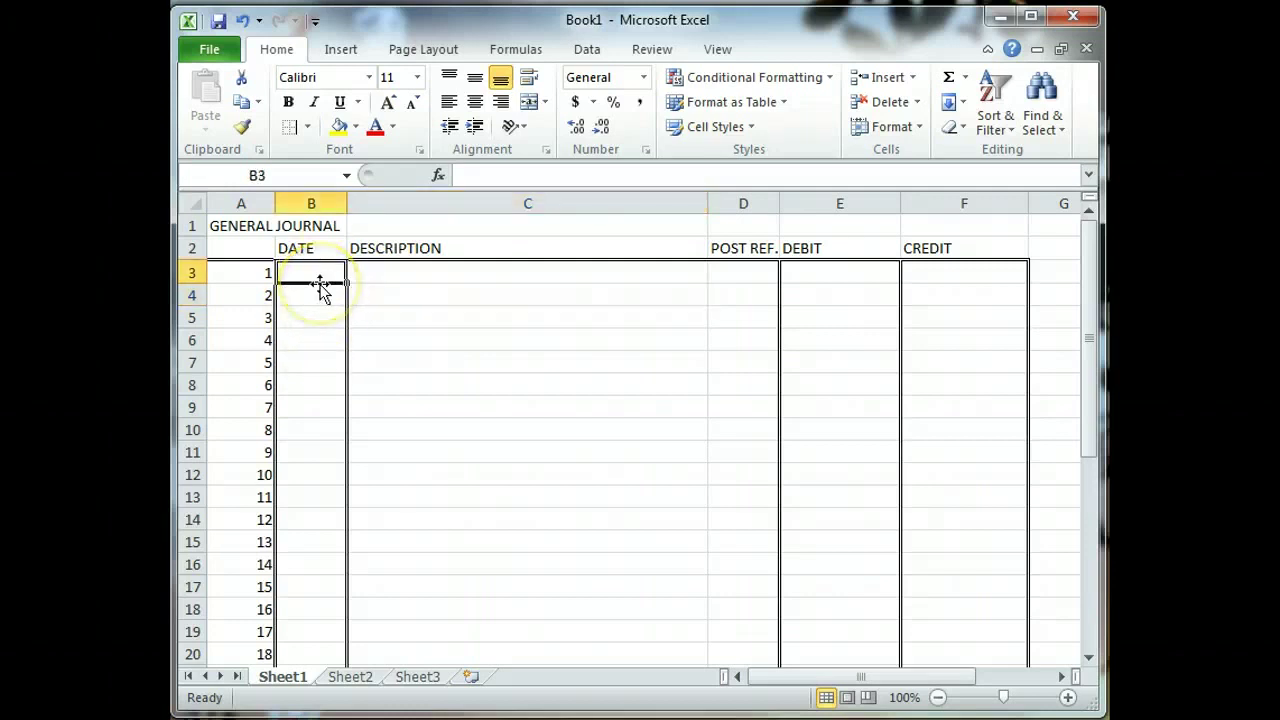
pyautogui.click(308, 127)
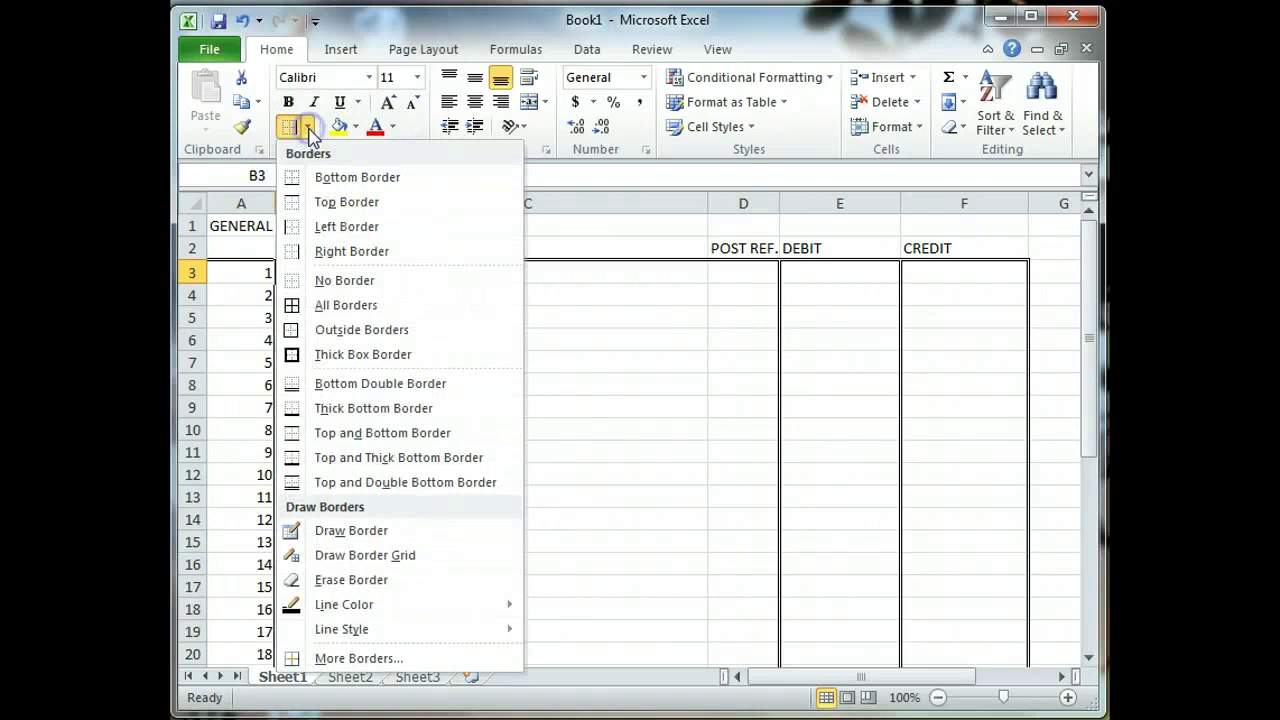
pyautogui.click(312, 606)
pyautogui.click(322, 630)
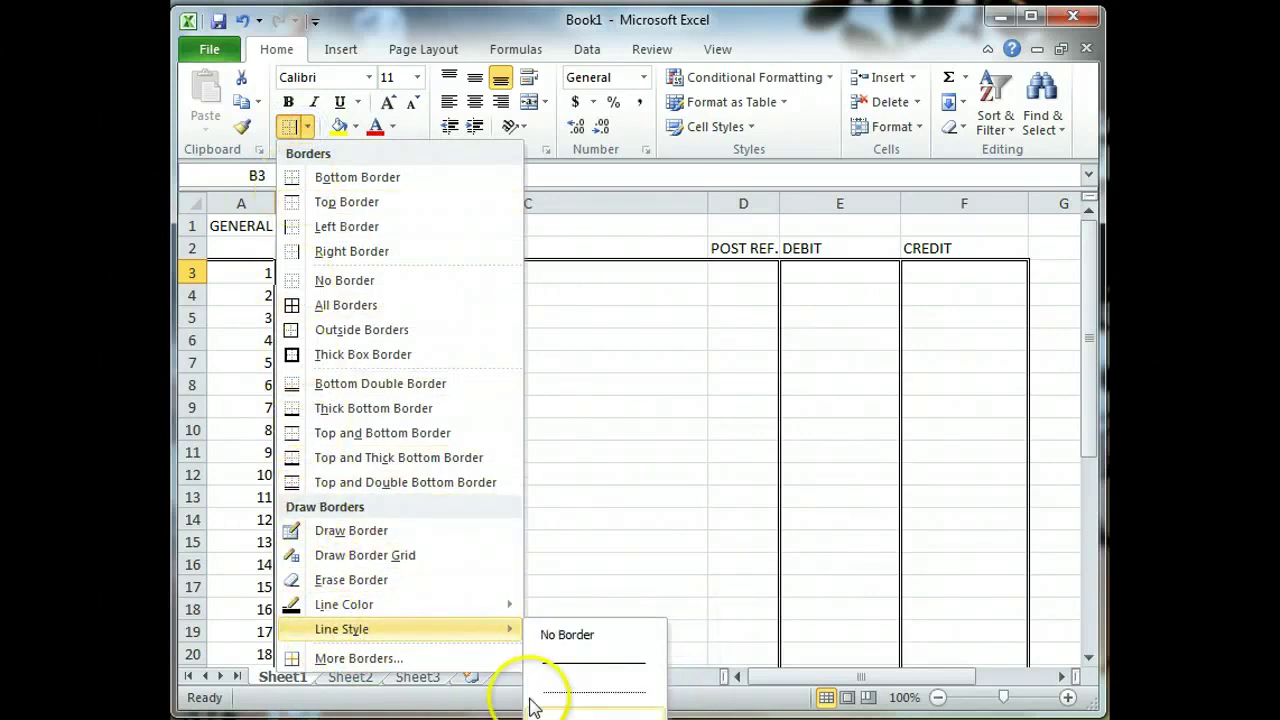
pyautogui.click(600, 664)
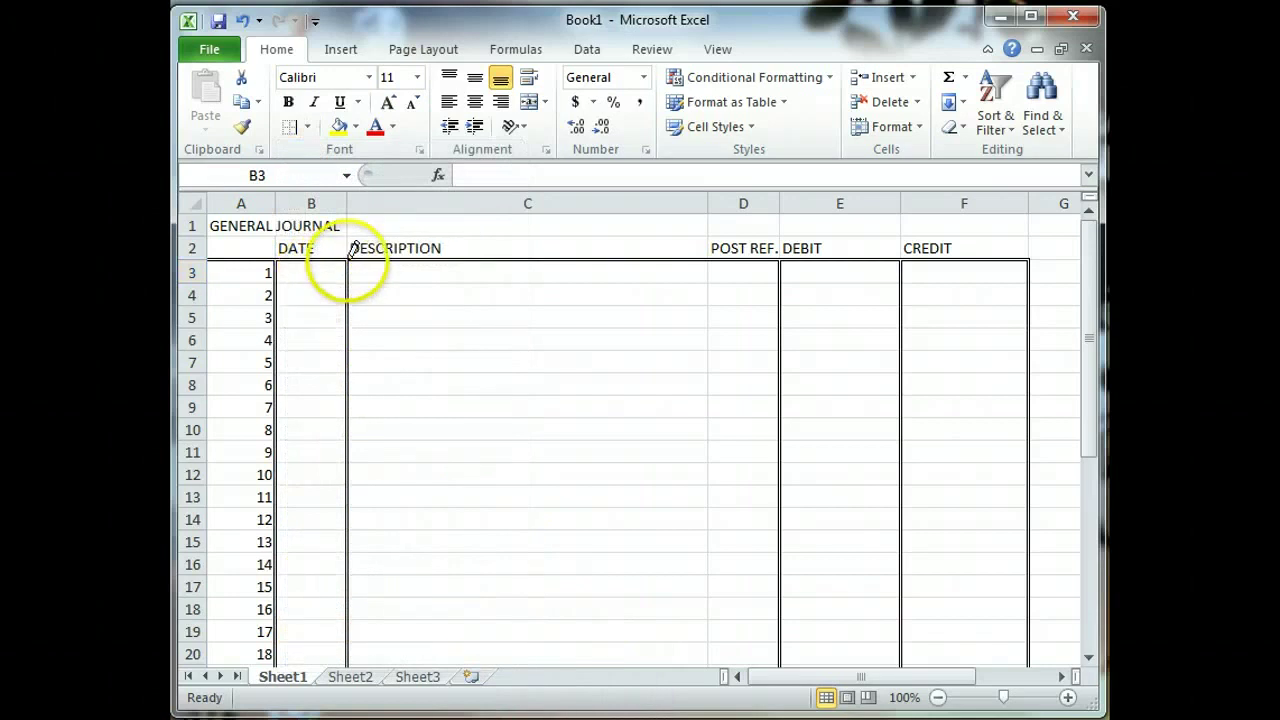
pyautogui.click(349, 284)
pyautogui.moveTo(348, 287); pyautogui.dragTo(351, 529)
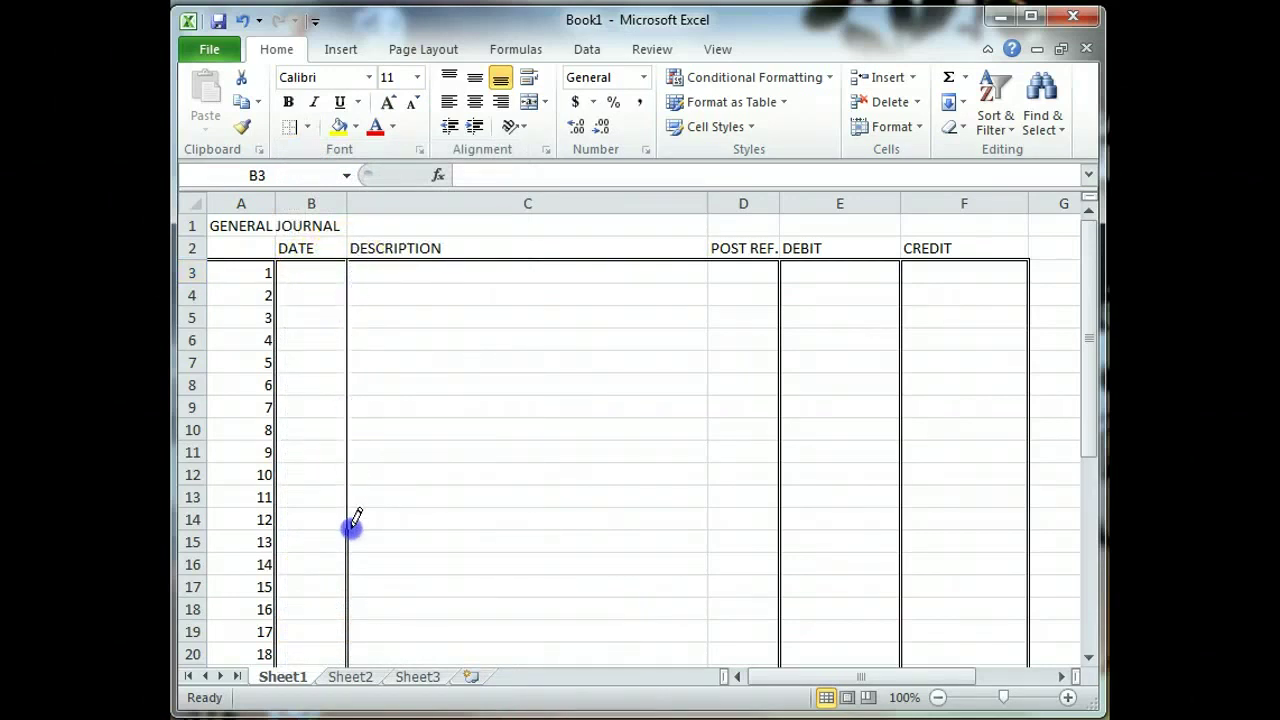
pyautogui.moveTo(347, 659)
pyautogui.mouseDown()
pyautogui.moveTo(337, 669)
pyautogui.moveTo(369, 517)
pyautogui.moveTo(360, 466)
pyautogui.mouseUp()
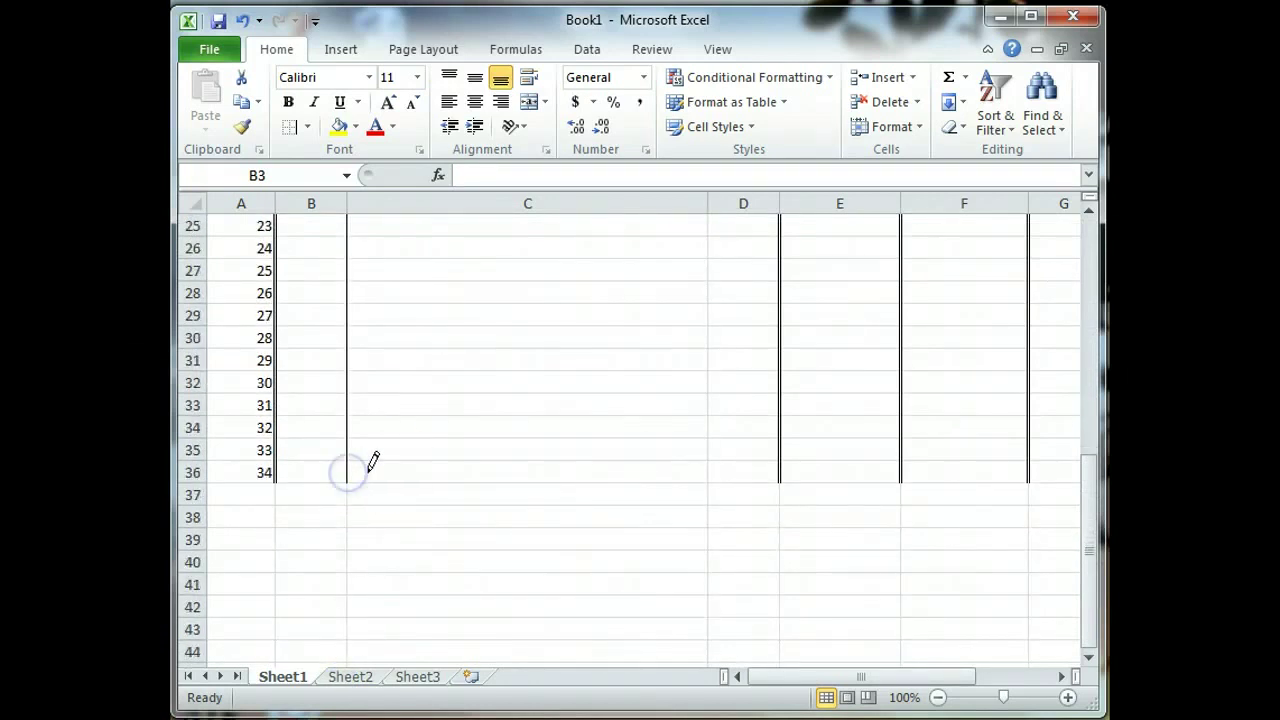
# Draw a thin solid border line between the DESCRIPTION and POST REF. columns from row 3 to row 36.
pyautogui.scroll(8, 394, 457)
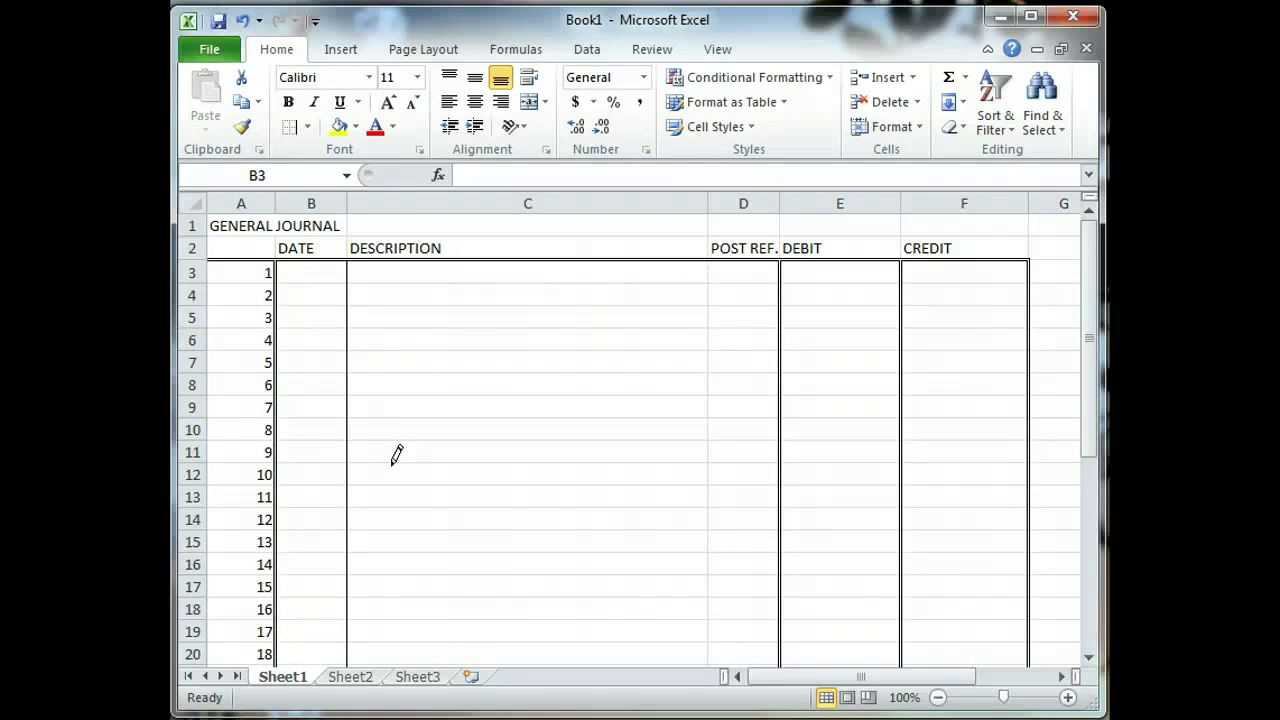
pyautogui.moveTo(620, 318)
pyautogui.mouseDown()
pyautogui.moveTo(737, 271)
pyautogui.moveTo(708, 263)
pyautogui.moveTo(700, 686)
pyautogui.moveTo(737, 366)
pyautogui.moveTo(708, 338)
pyautogui.mouseUp()
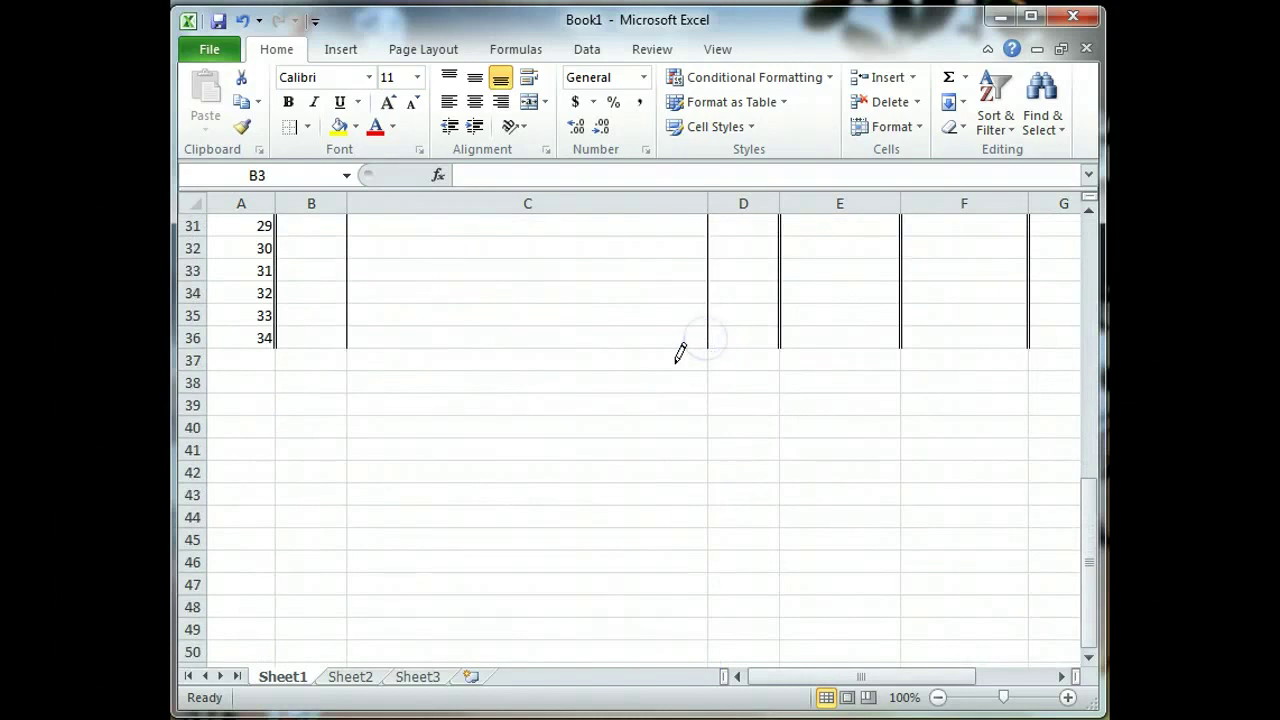
pyautogui.scroll(10, 680, 352)
pyautogui.moveTo(450, 322); pyautogui.dragTo(377, 303)
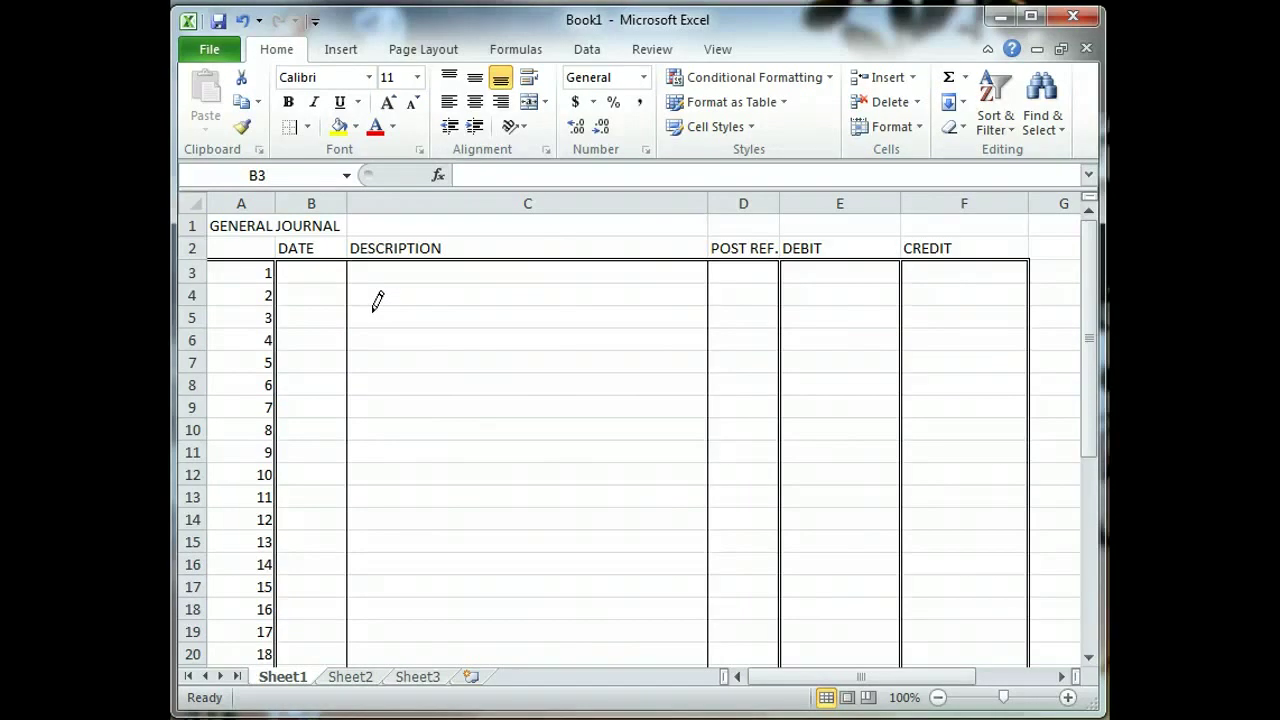
pyautogui.moveTo(377, 303)
pyautogui.mouseDown()
pyautogui.moveTo(337, 287)
pyautogui.moveTo(323, 220)
pyautogui.moveTo(323, 265)
pyautogui.moveTo(306, 240)
pyautogui.moveTo(420, 212)
pyautogui.moveTo(331, 271)
pyautogui.moveTo(314, 214)
pyautogui.moveTo(339, 230)
pyautogui.moveTo(304, 218)
pyautogui.mouseUp()
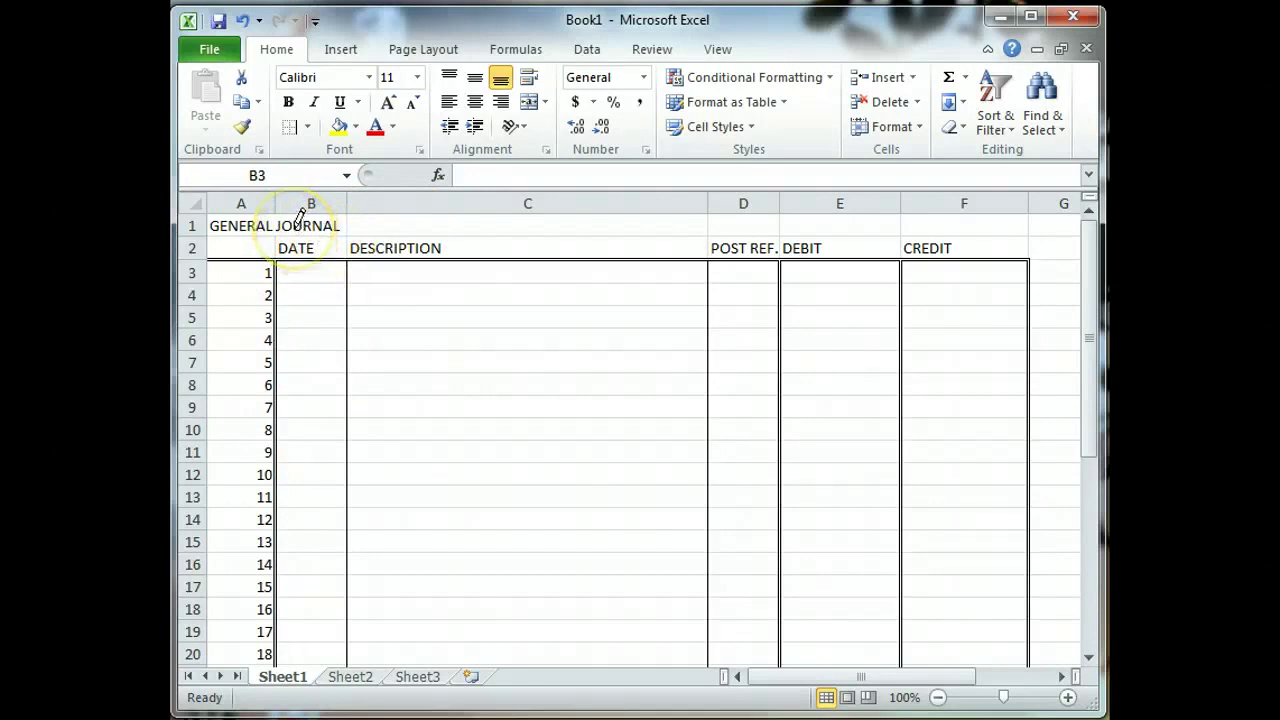
pyautogui.moveTo(300, 218)
pyautogui.mouseDown()
pyautogui.moveTo(737, 206)
pyautogui.moveTo(349, 217)
pyautogui.moveTo(328, 158)
pyautogui.moveTo(286, 129)
pyautogui.moveTo(258, 225)
pyautogui.mouseUp()
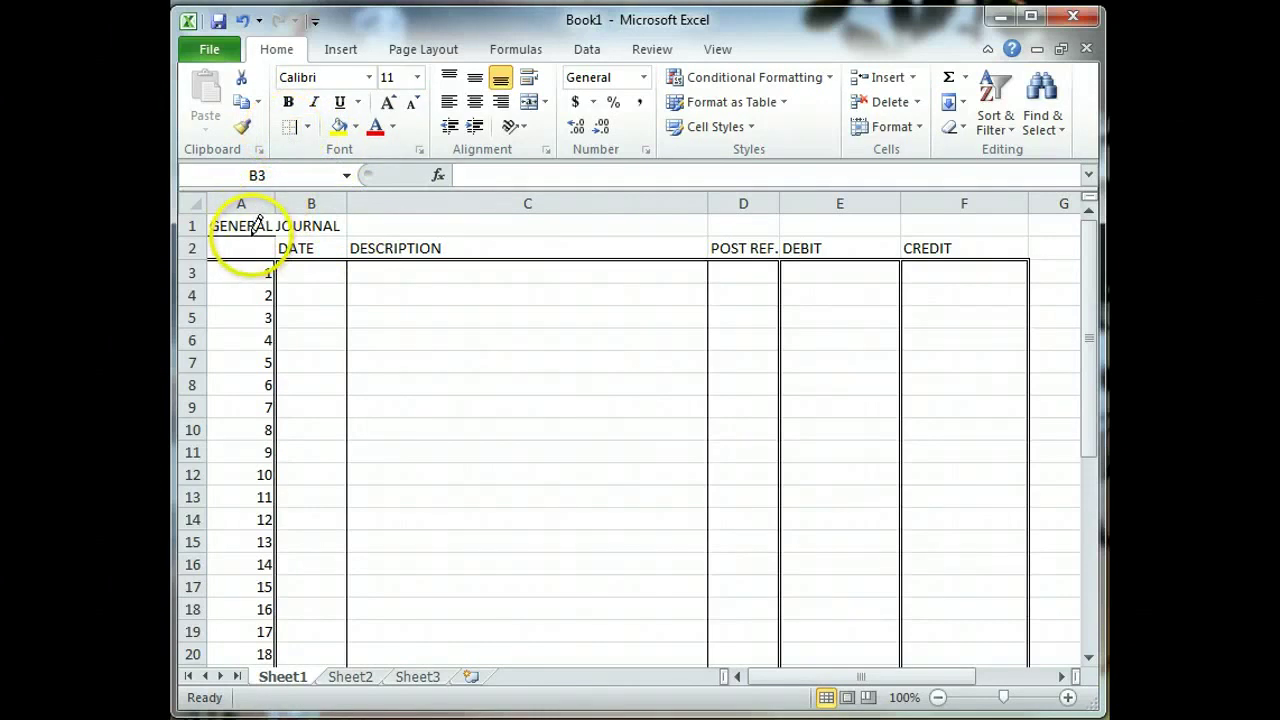
pyautogui.click(307, 126)
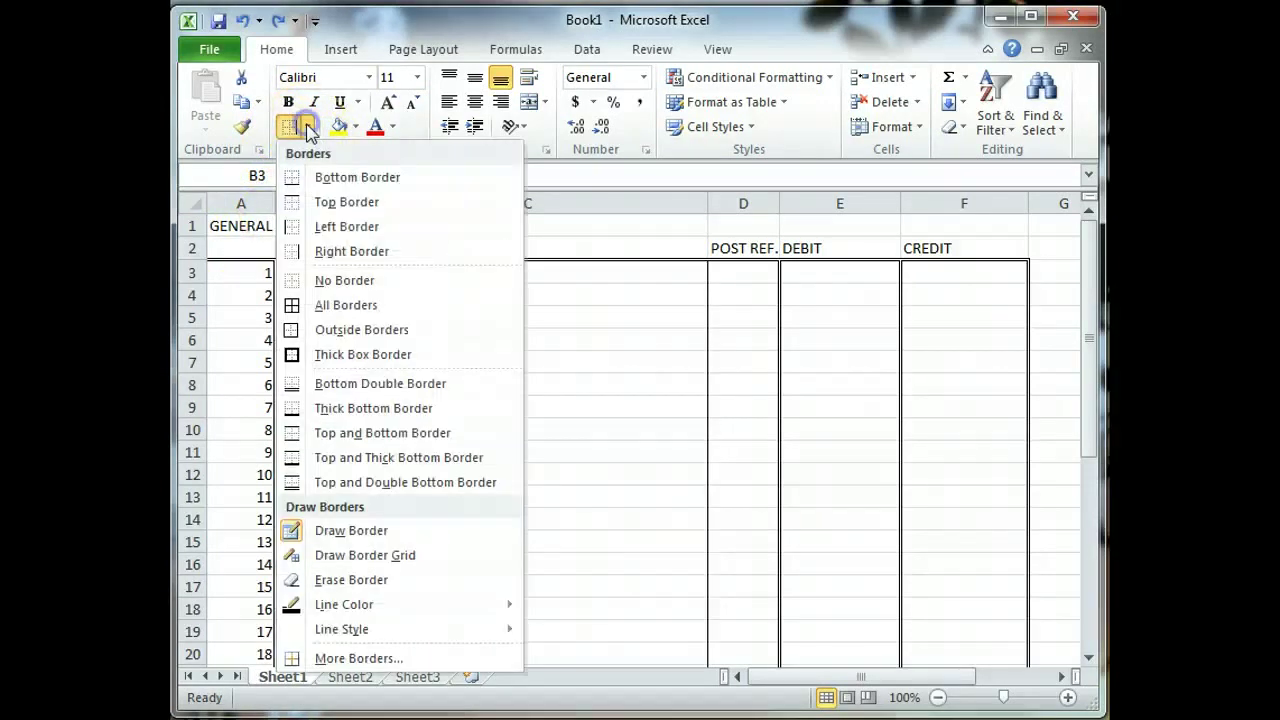
pyautogui.click(245, 216)
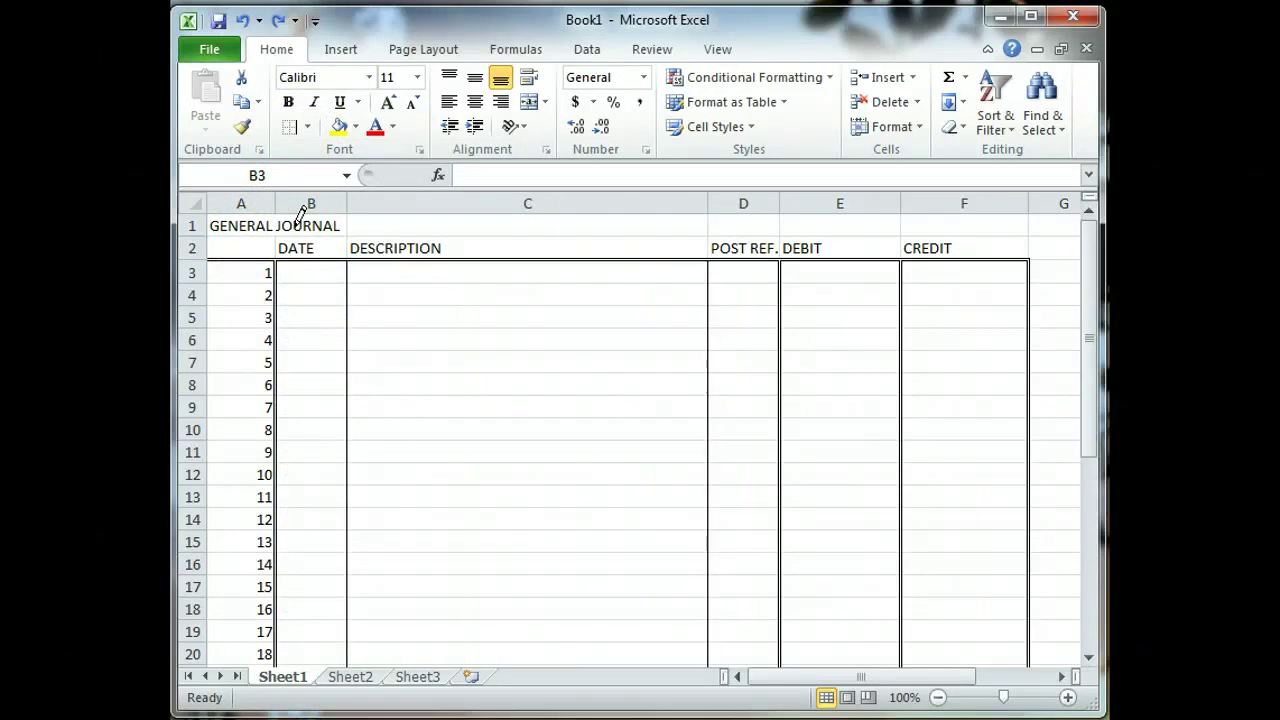
pyautogui.click(297, 282)
pyautogui.click(290, 226)
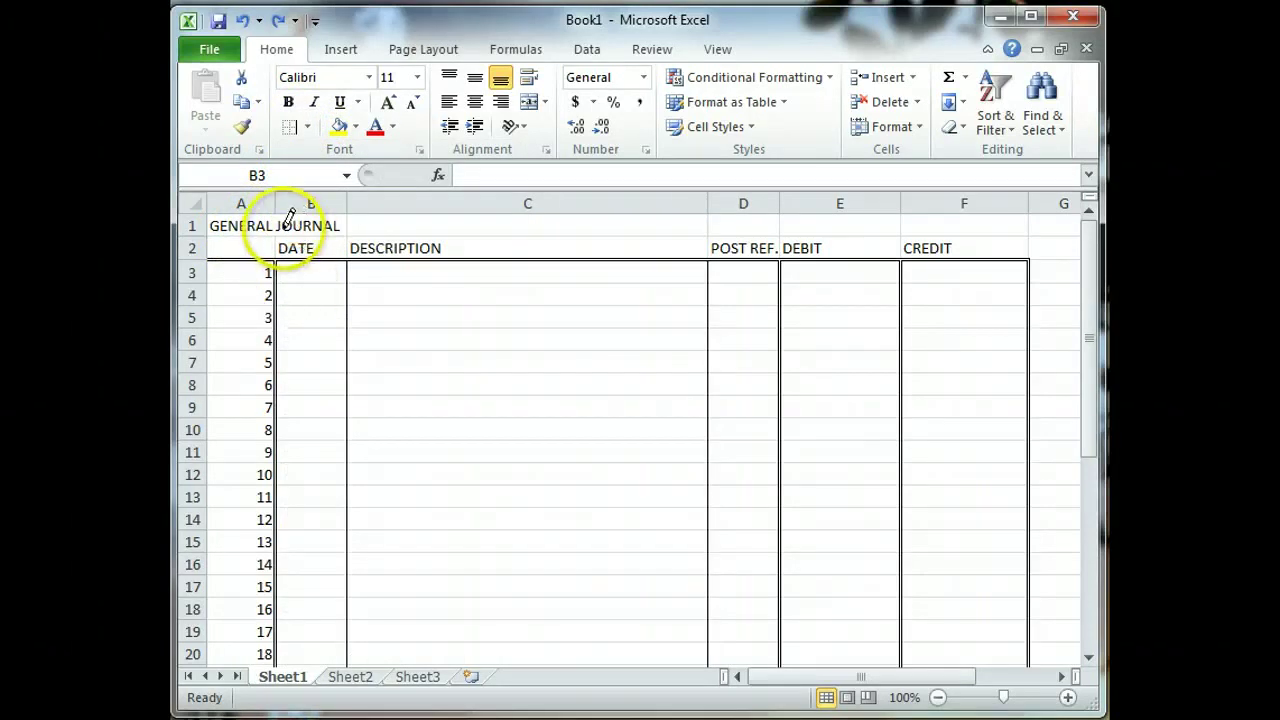
pyautogui.click(287, 226)
pyautogui.press('Escape')
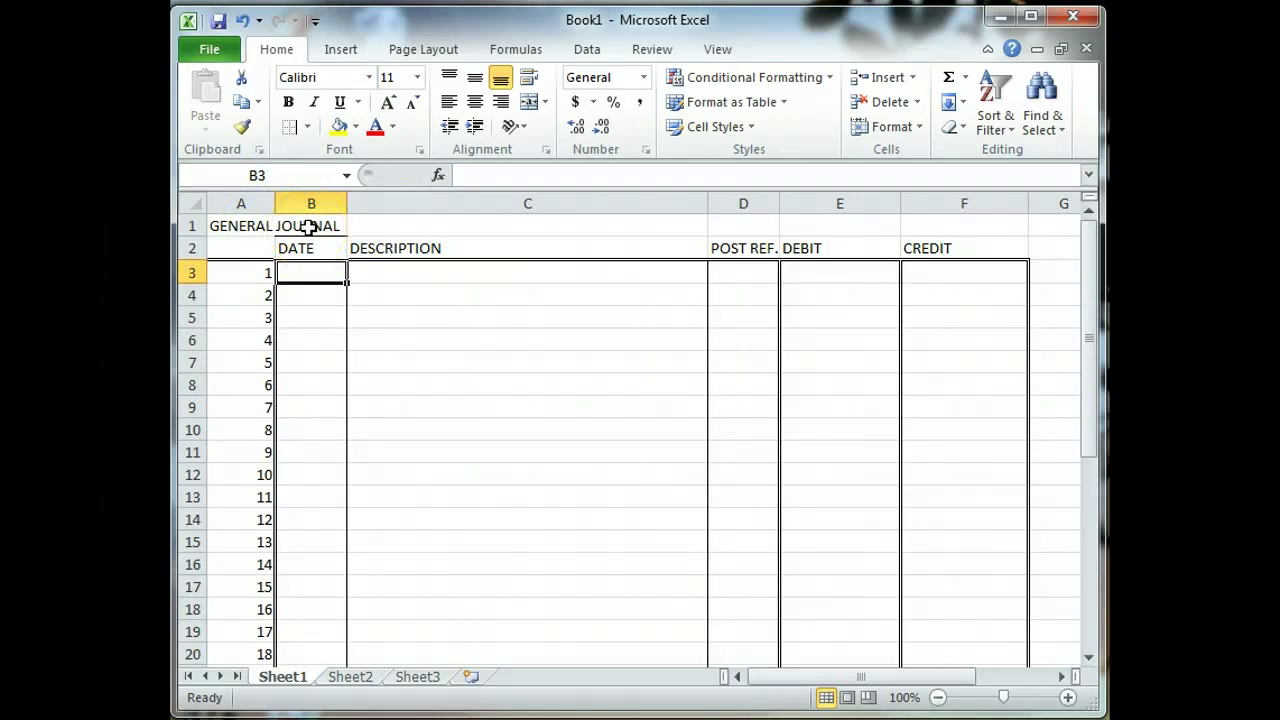
pyautogui.click(284, 229)
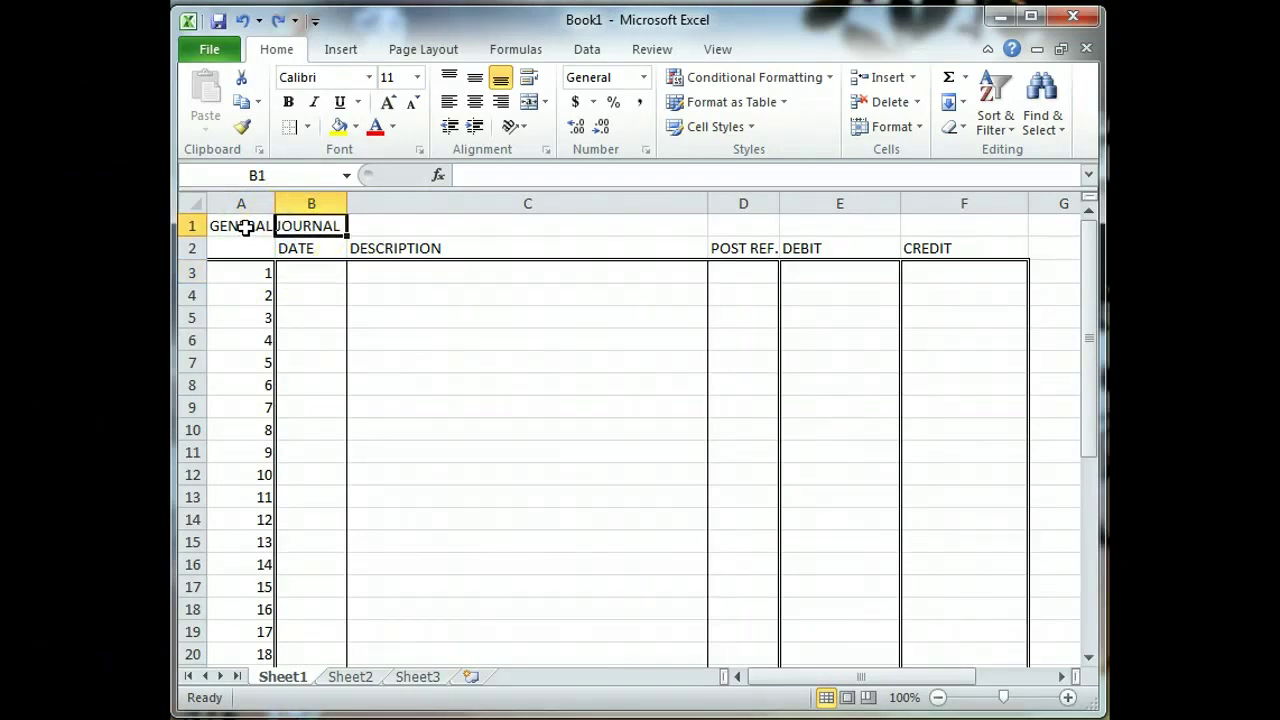
# Merge and center the GENERAL JOURNAL title across A1:F1 and make it bold.
pyautogui.moveTo(245, 228); pyautogui.dragTo(956, 225)
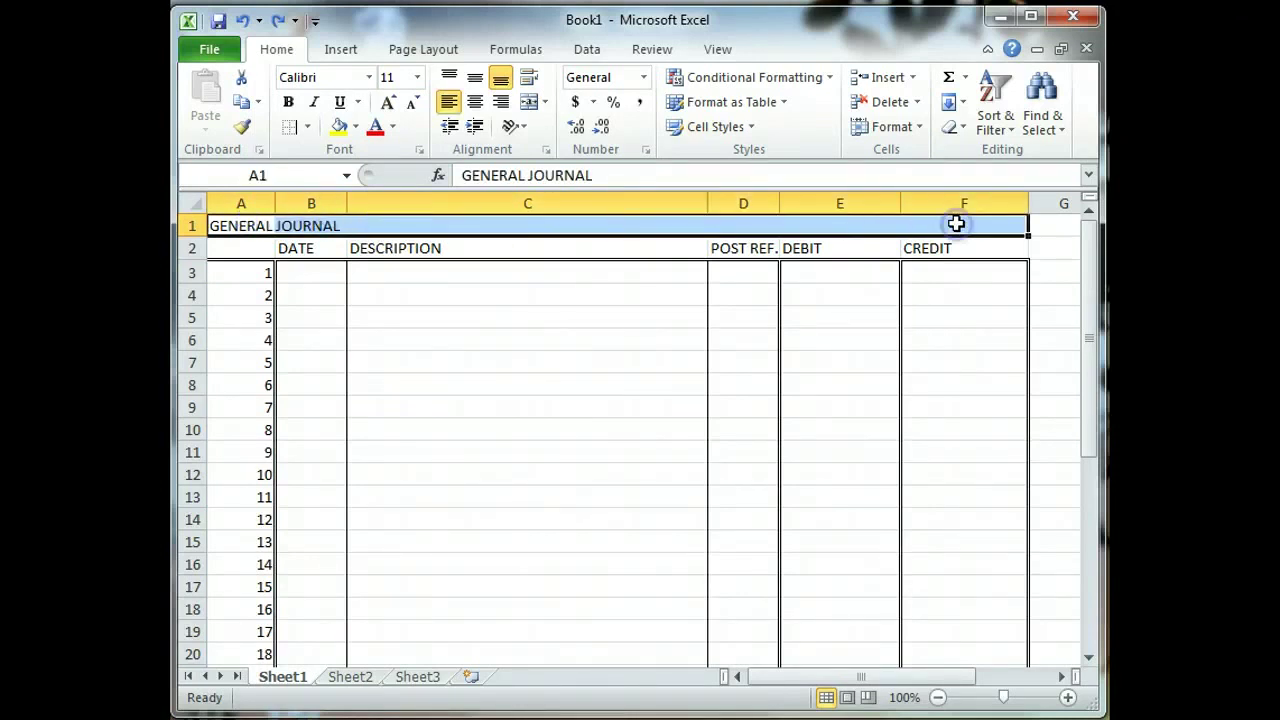
pyautogui.click(529, 103)
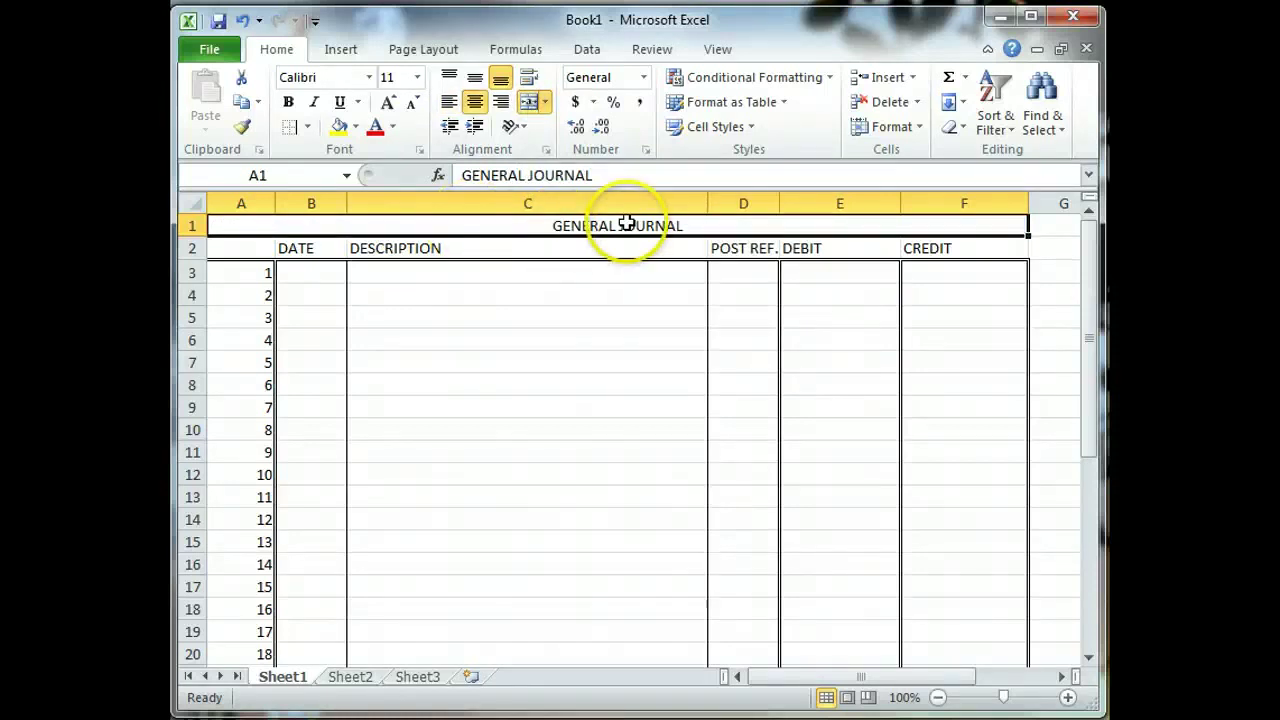
pyautogui.click(288, 102)
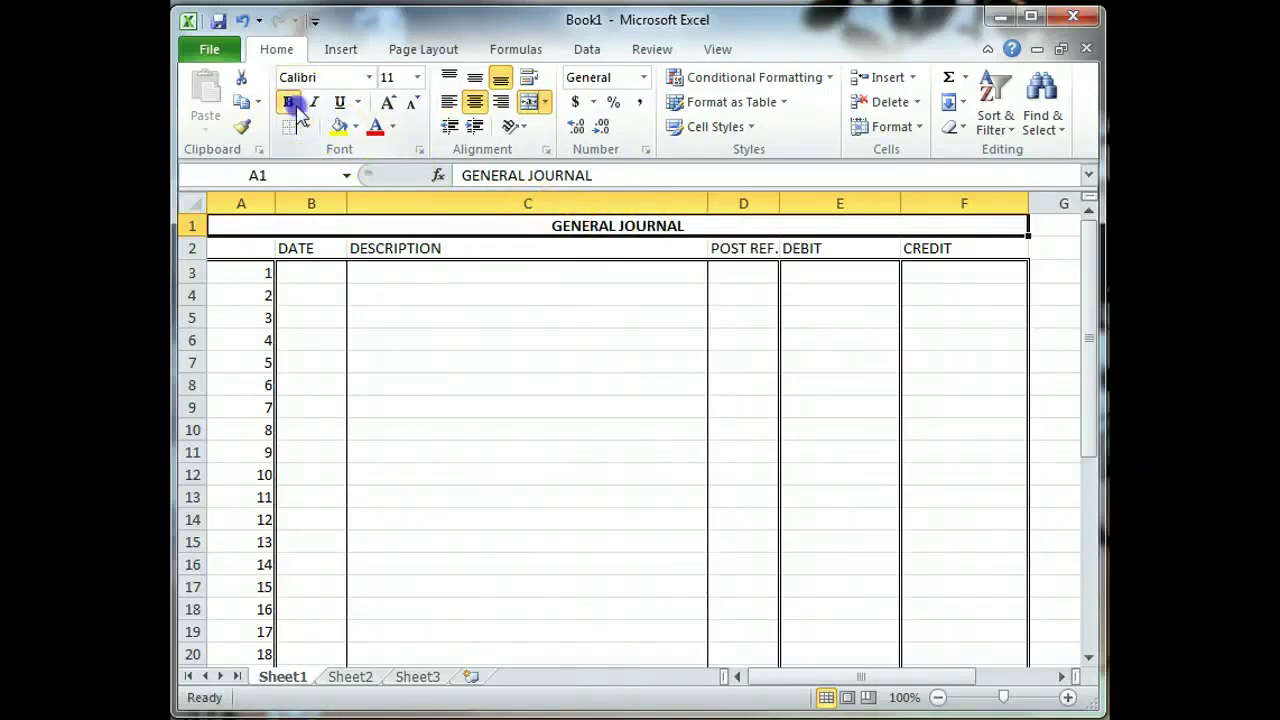
pyautogui.click(427, 249)
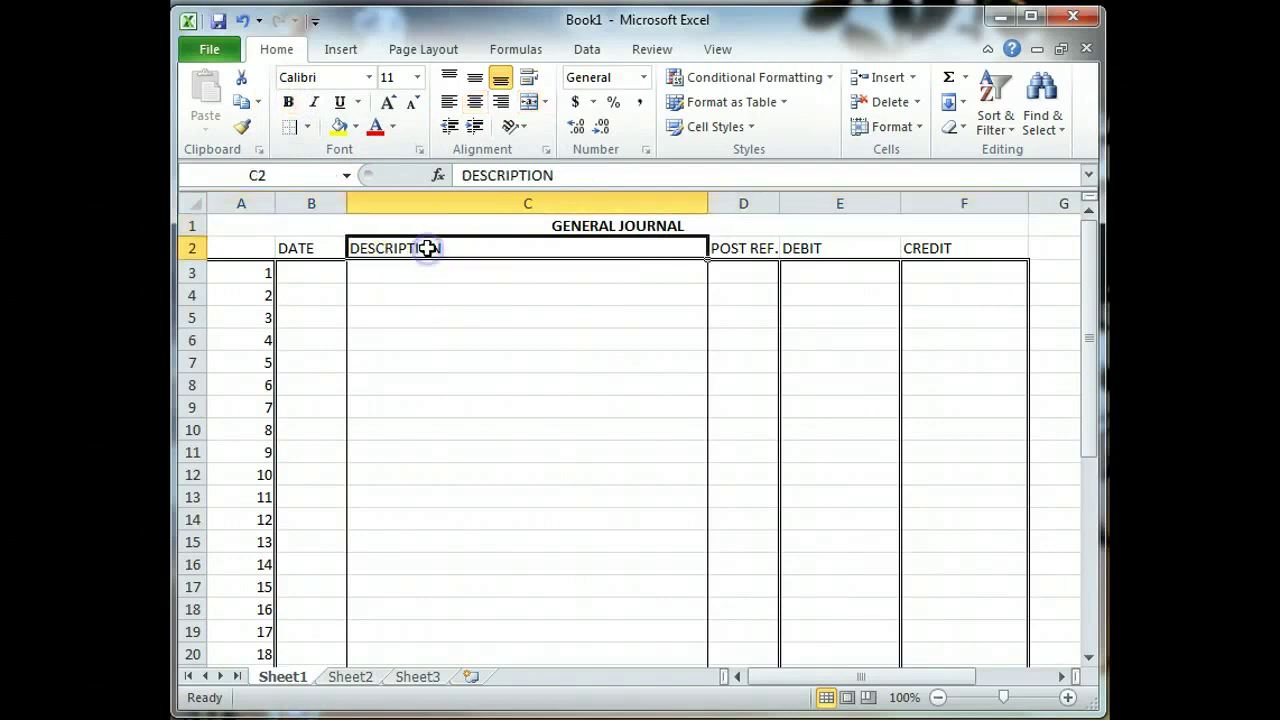
pyautogui.click(417, 277)
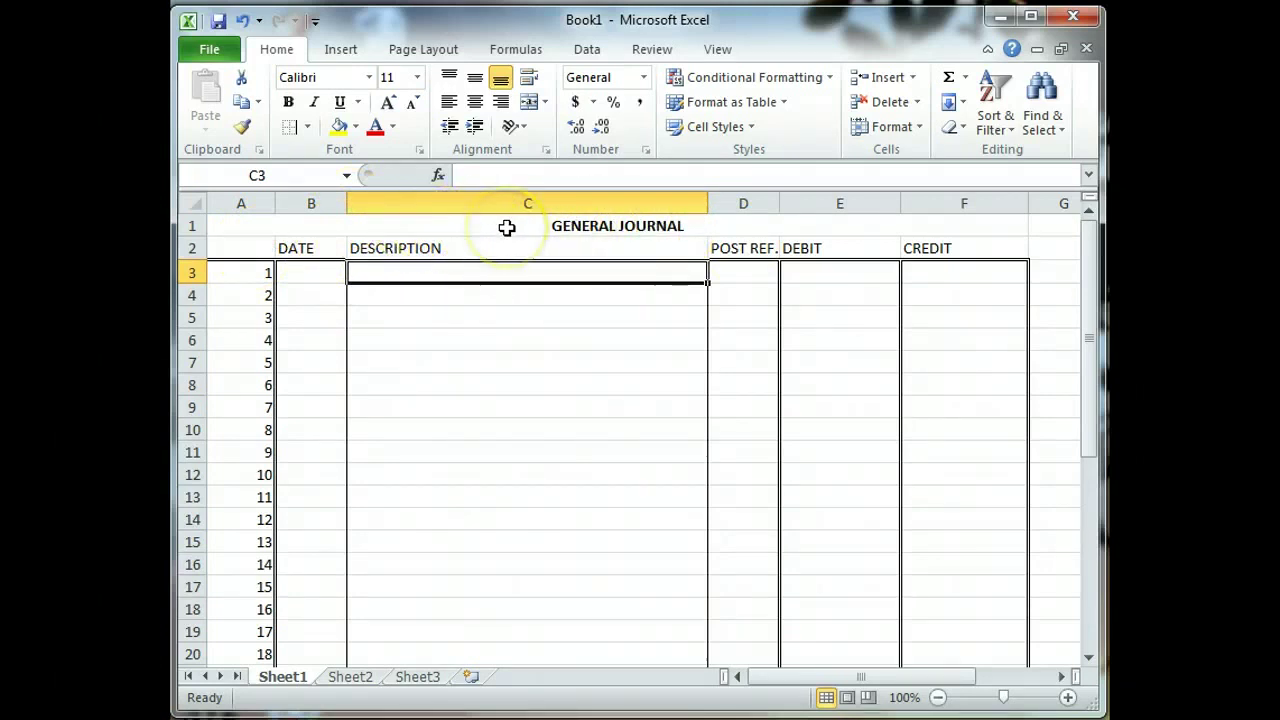
# Draw a thin solid border line beneath the merged title row from column A through column F, and leave border drawing.
pyautogui.click(507, 228)
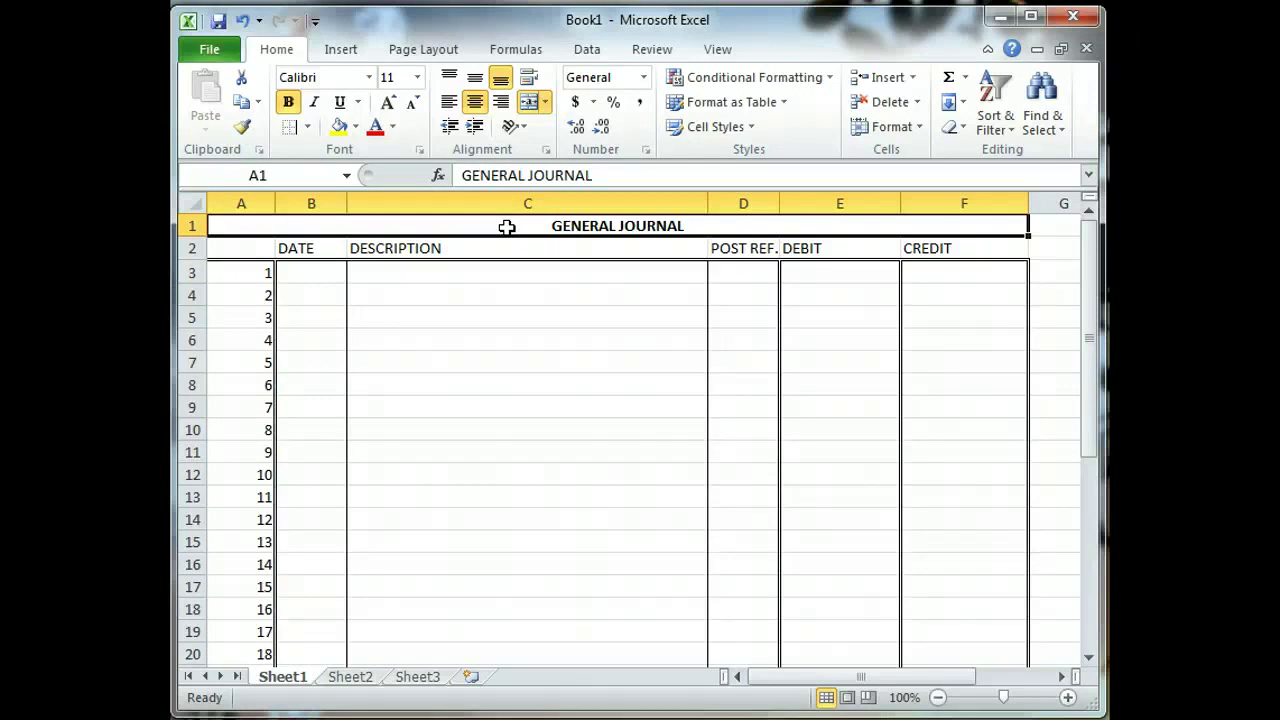
pyautogui.click(309, 127)
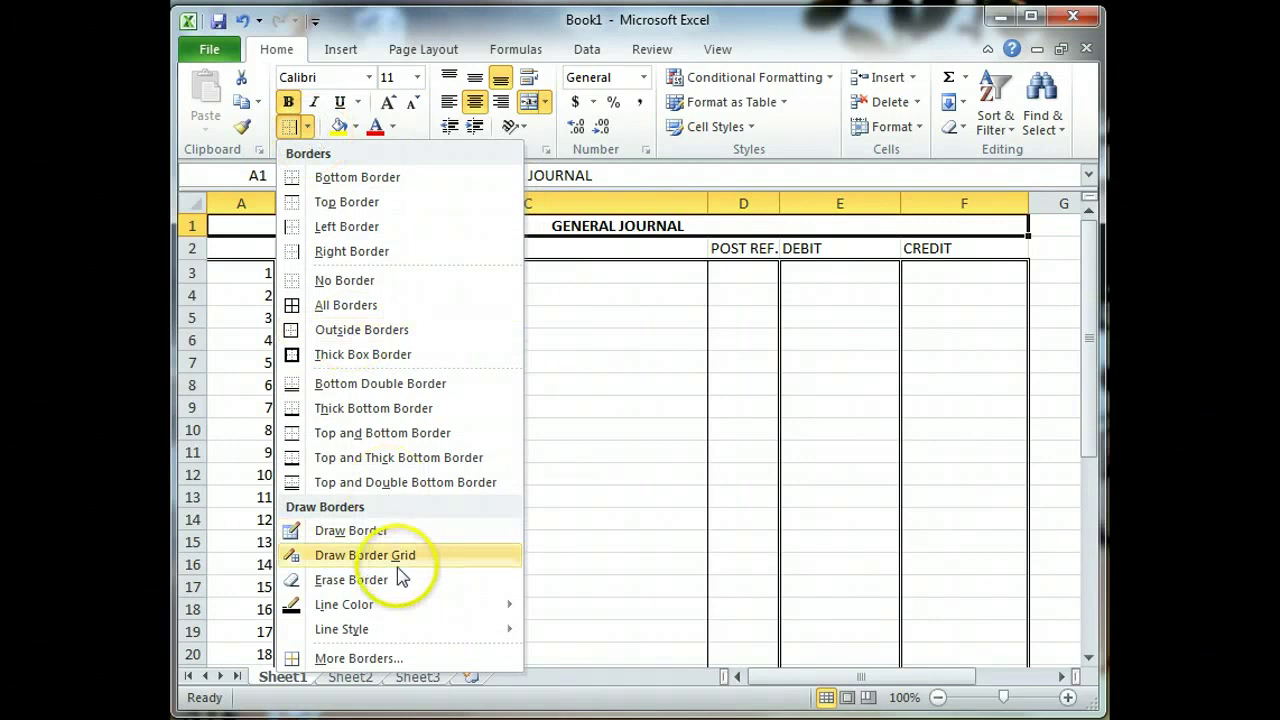
pyautogui.moveTo(396, 637)
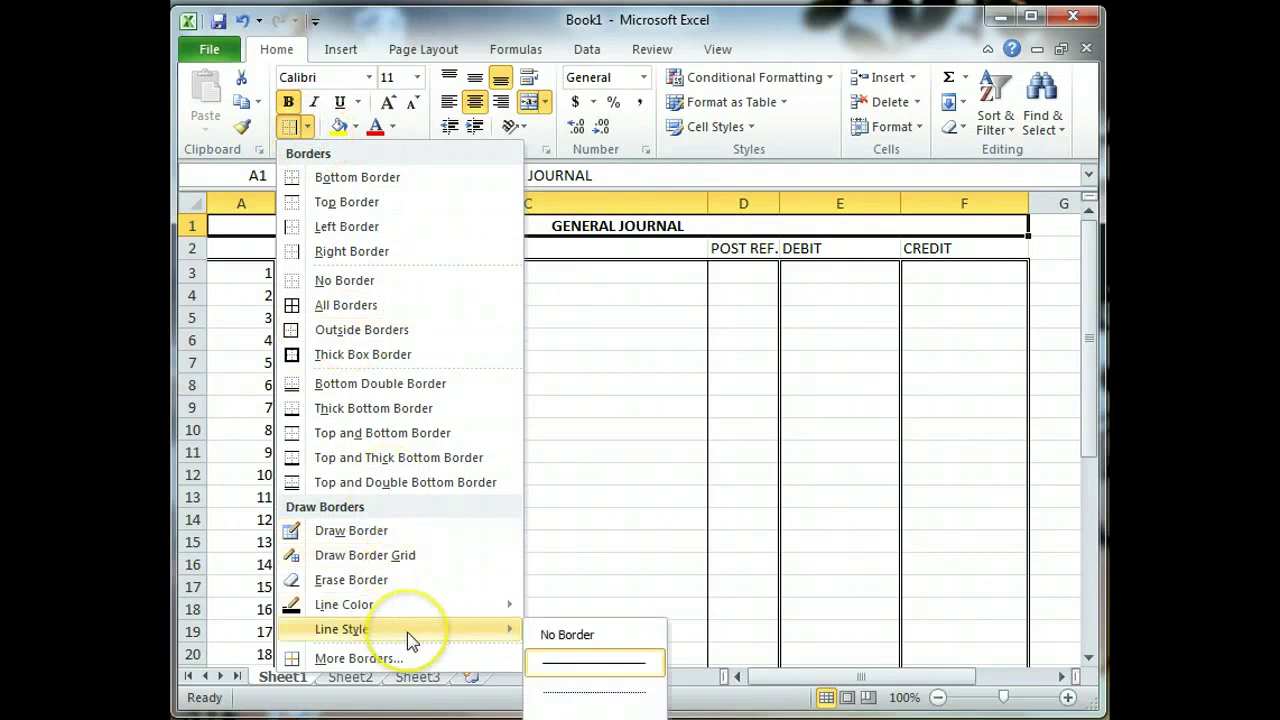
pyautogui.click(597, 665)
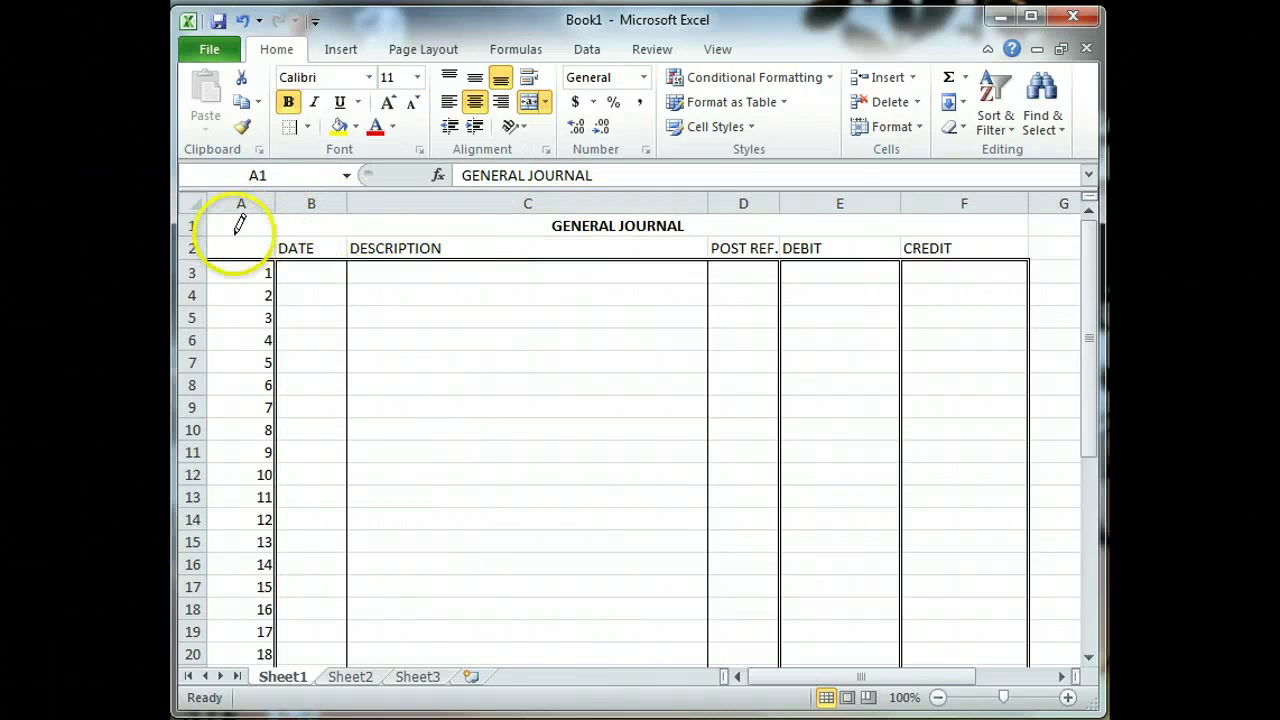
pyautogui.moveTo(240, 228)
pyautogui.mouseDown()
pyautogui.moveTo(229, 234)
pyautogui.moveTo(457, 240)
pyautogui.moveTo(700, 208)
pyautogui.mouseUp()
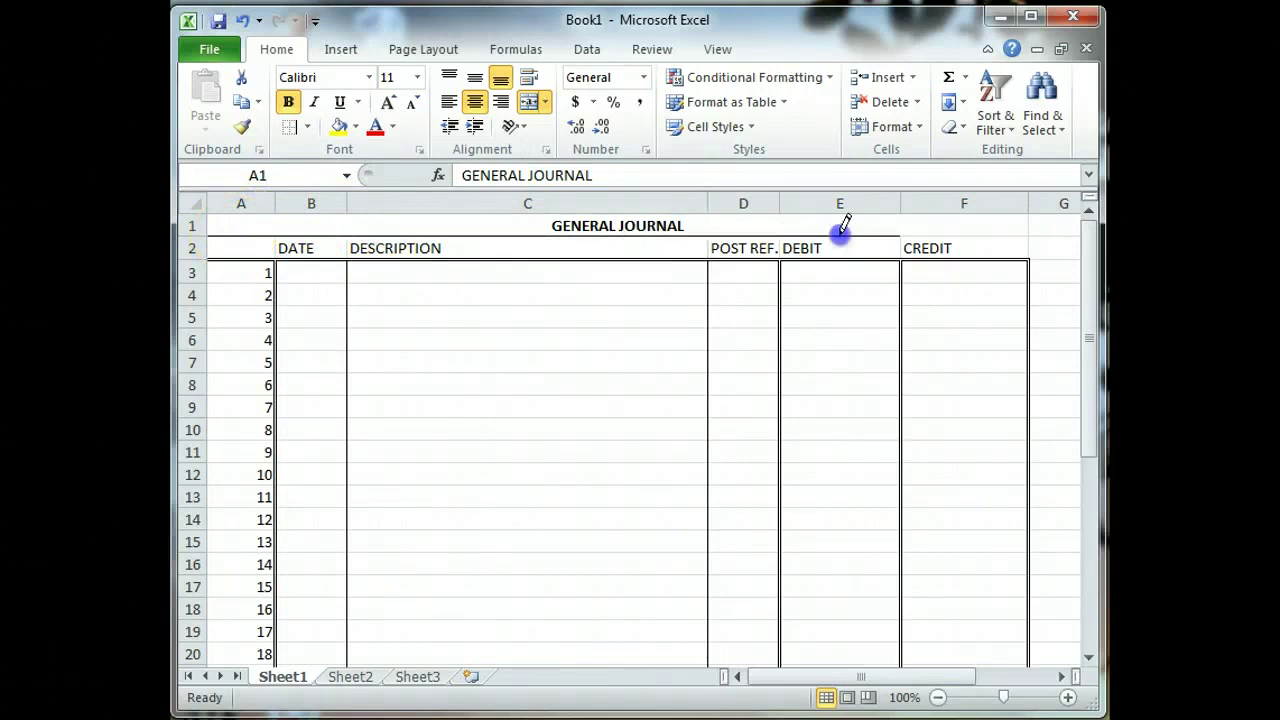
pyautogui.moveTo(813, 269); pyautogui.dragTo(684, 284)
pyautogui.press('Escape')
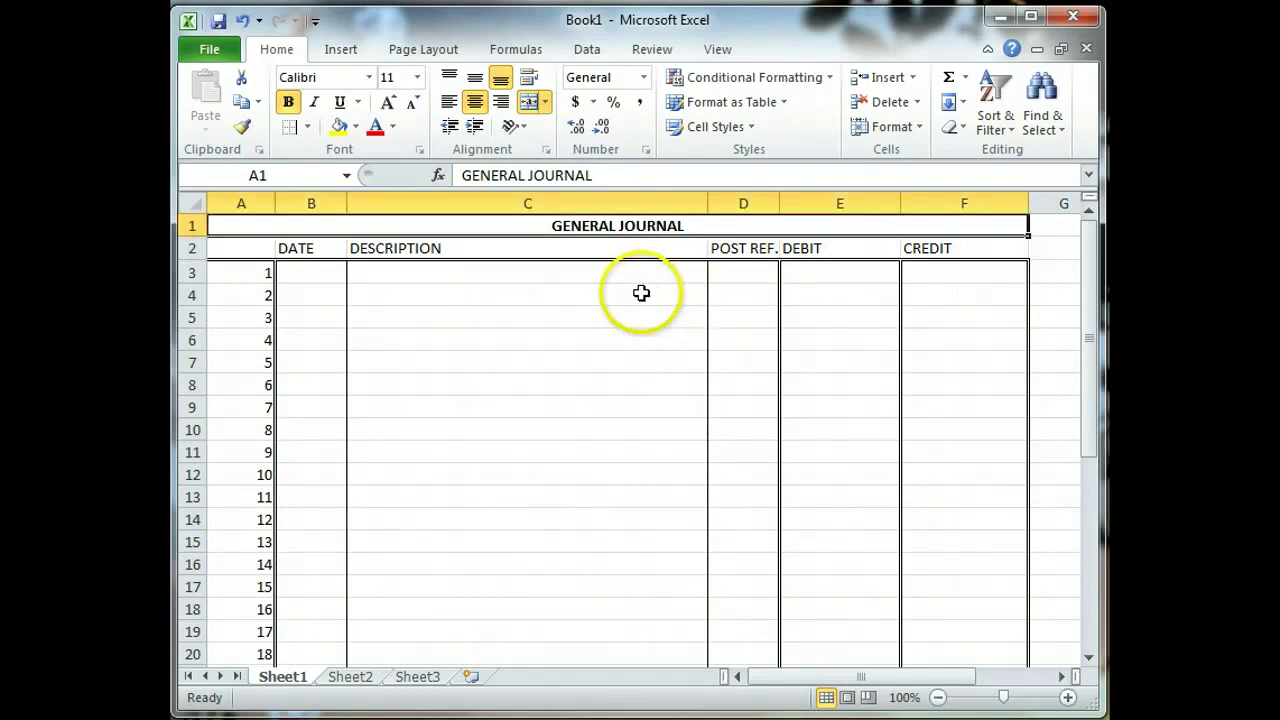
pyautogui.click(641, 292)
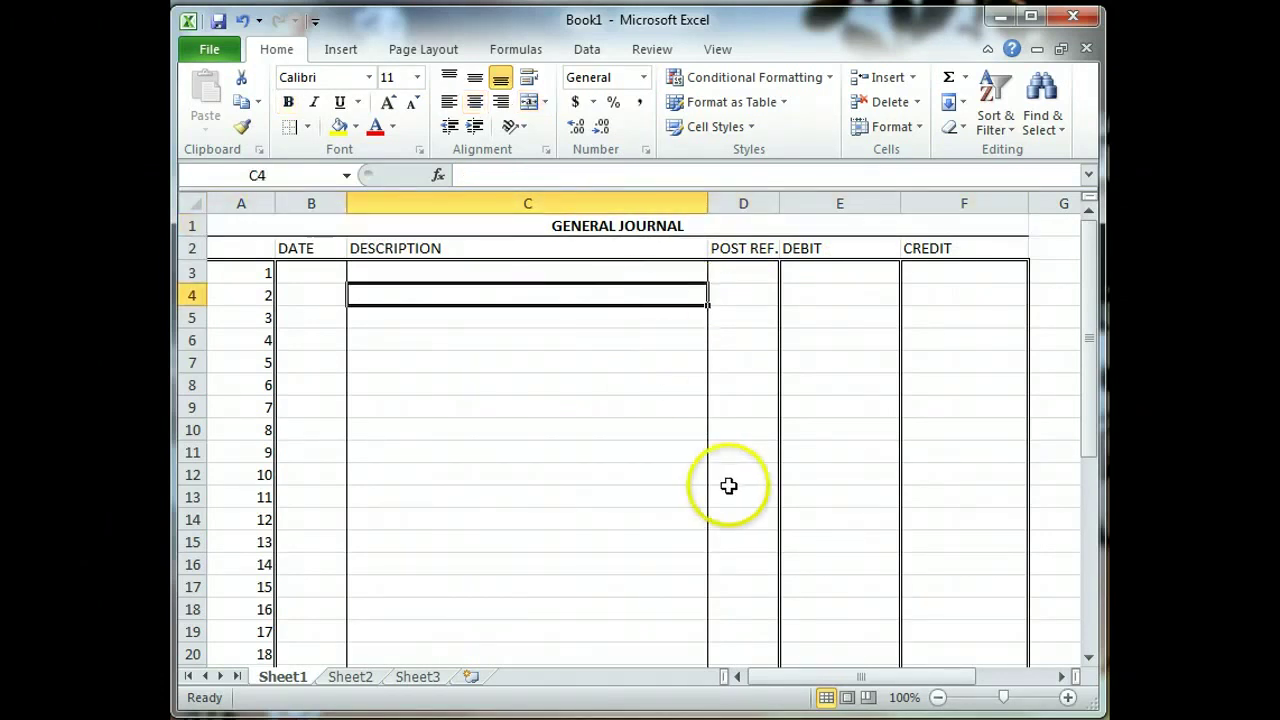
pyautogui.scroll(-1, 604, 447)
pyautogui.scroll(1, 604, 447)
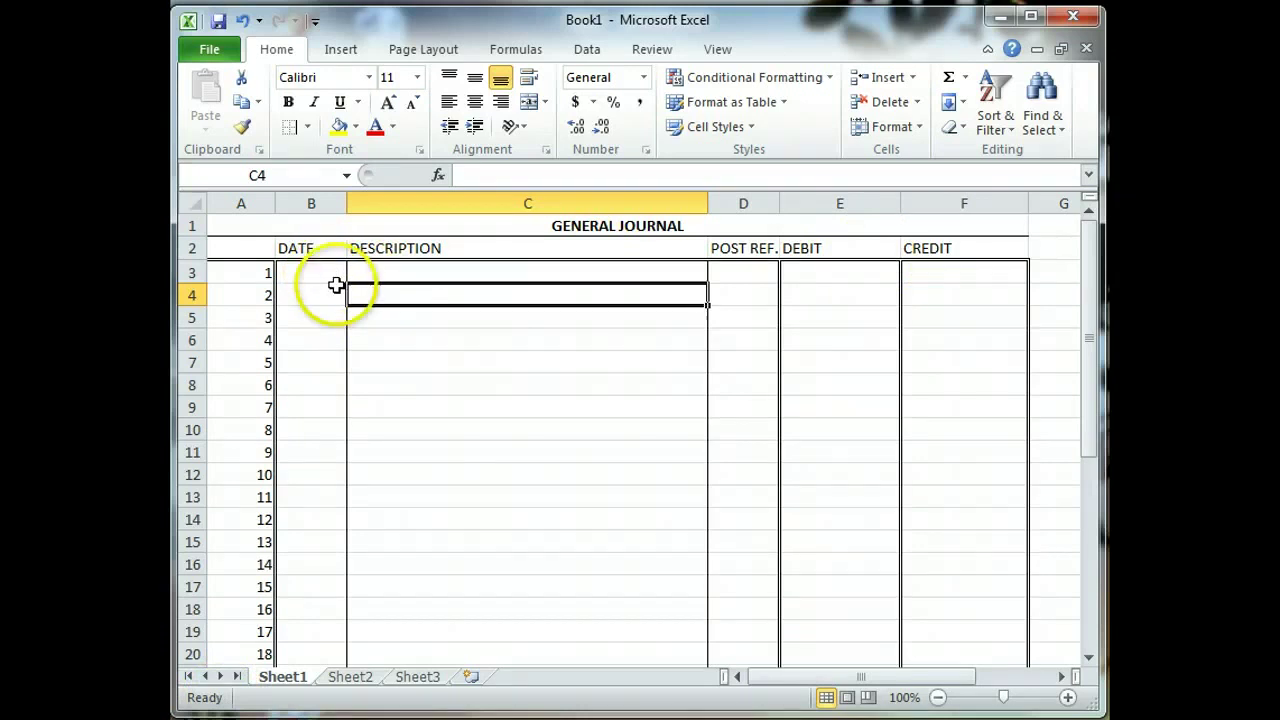
# Select the journal body B3:F36, try All Borders on it, and undo that border change.
pyautogui.moveTo(329, 266); pyautogui.dragTo(978, 622)
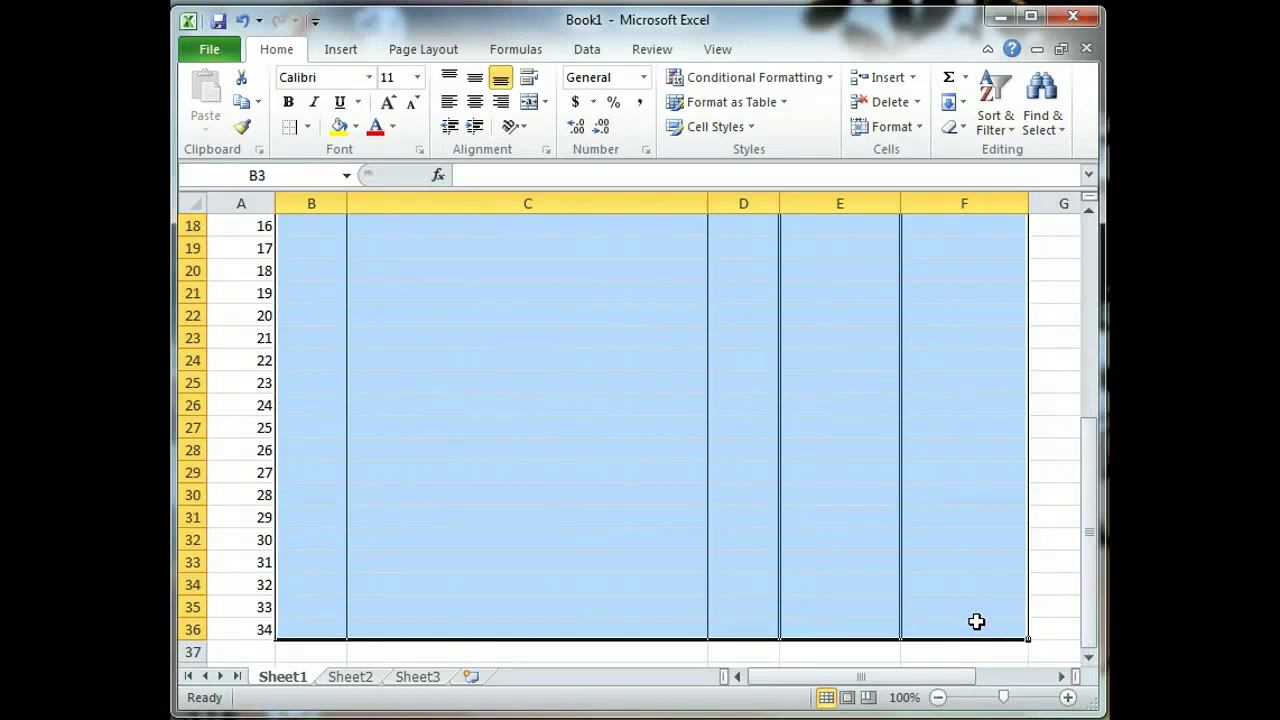
pyautogui.click(308, 127)
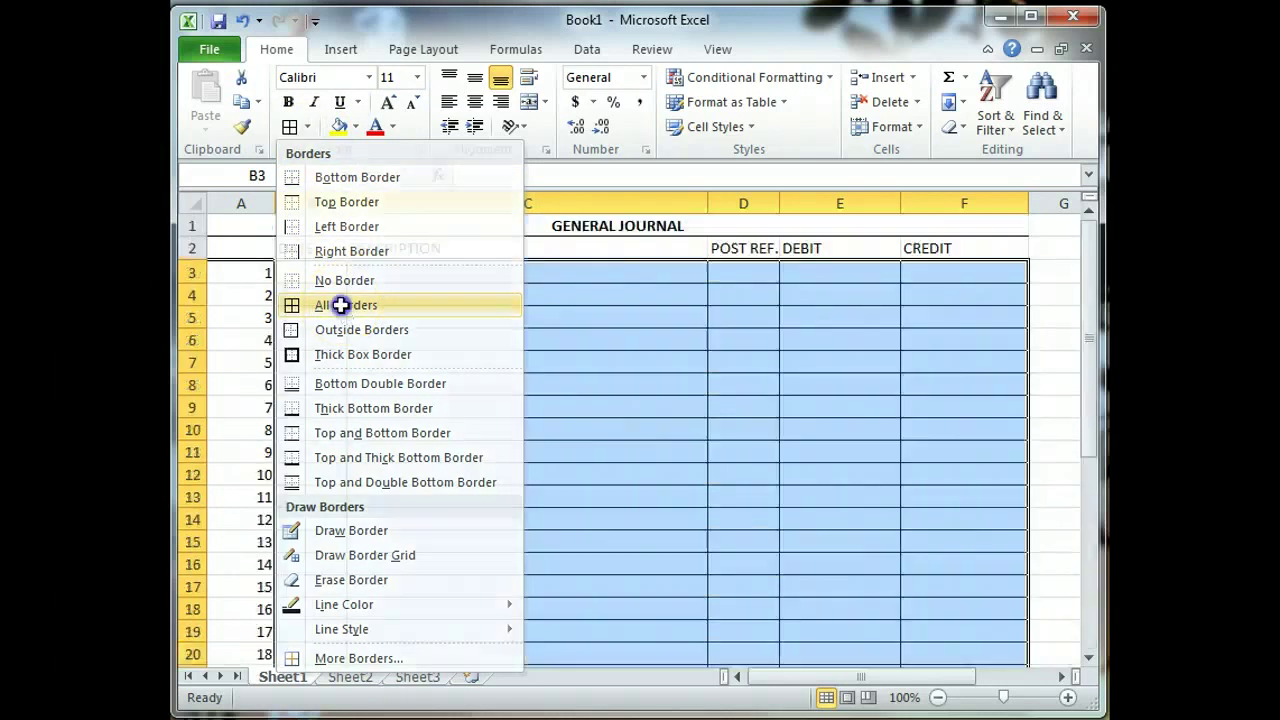
pyautogui.click(343, 306)
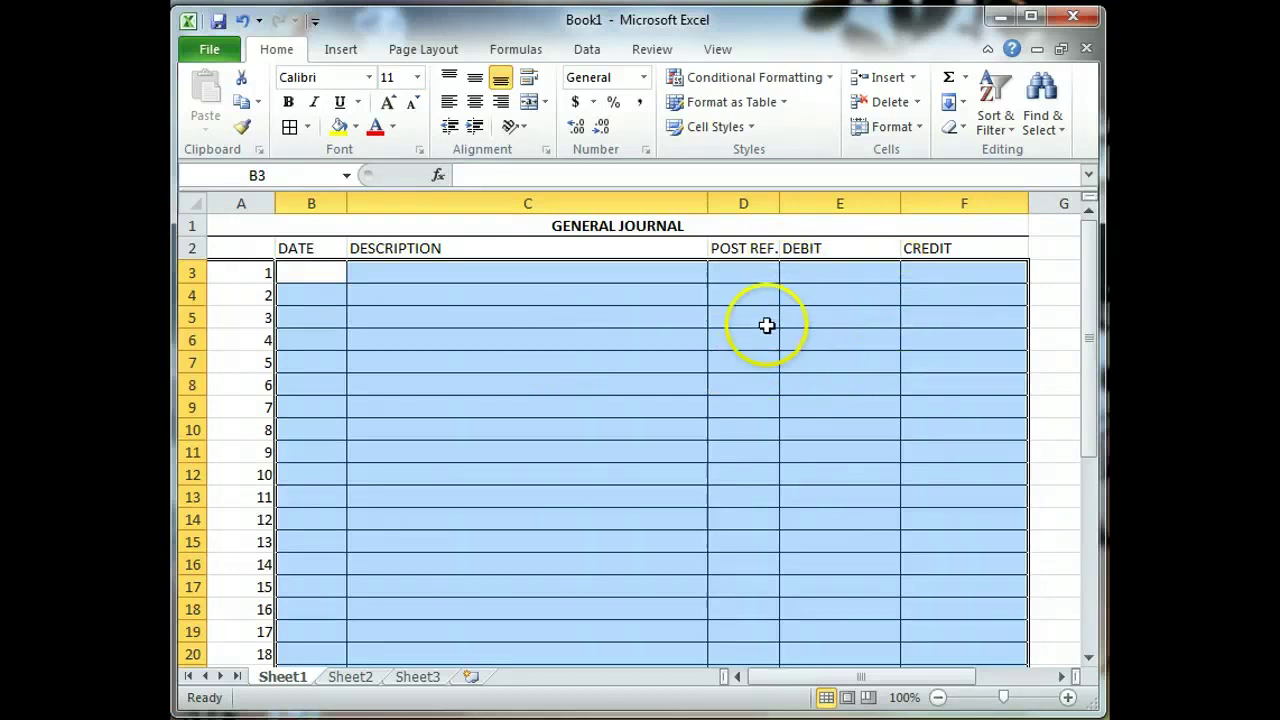
pyautogui.click(245, 21)
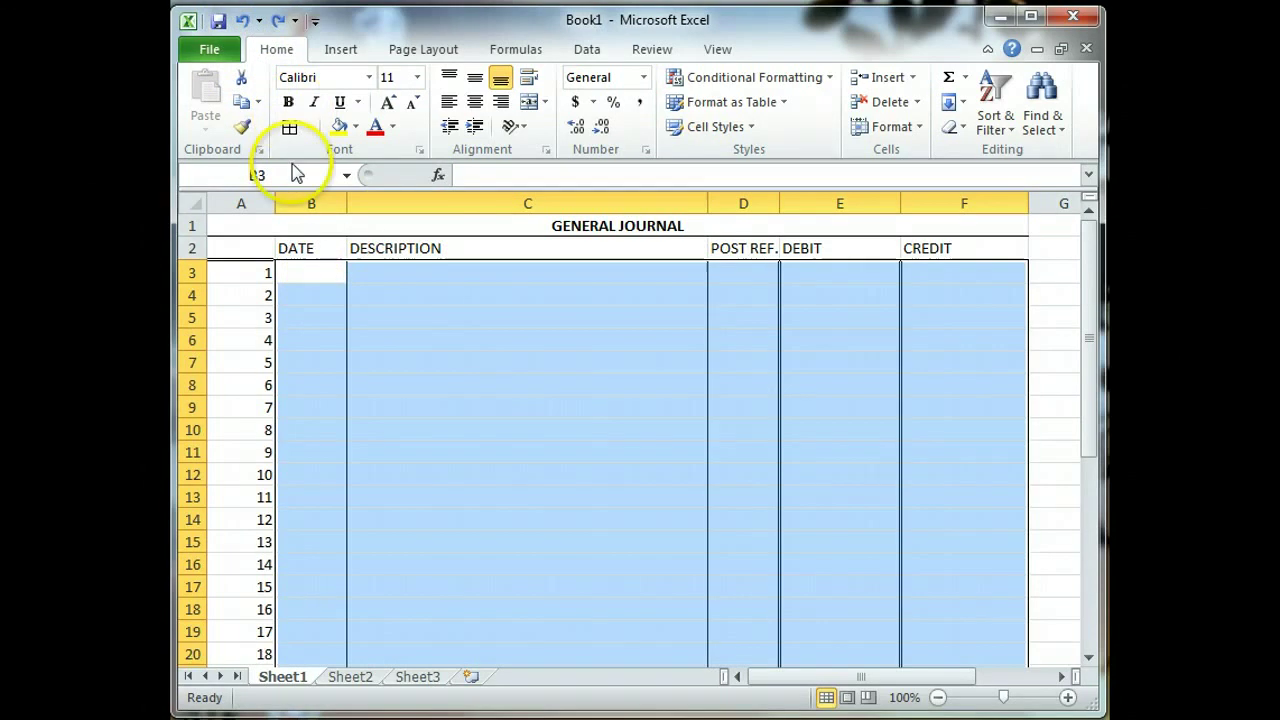
# Apply a bottom border to the selected range B3:F36 and deselect it.
pyautogui.click(309, 128)
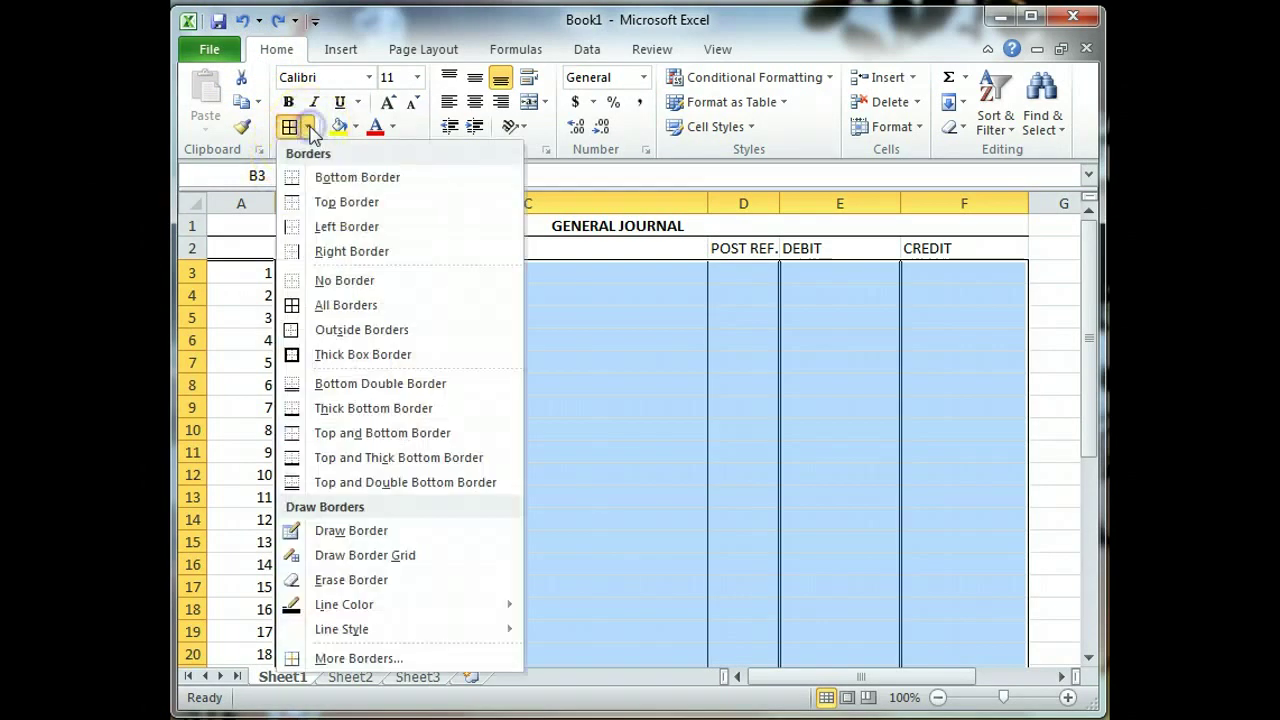
pyautogui.click(370, 182)
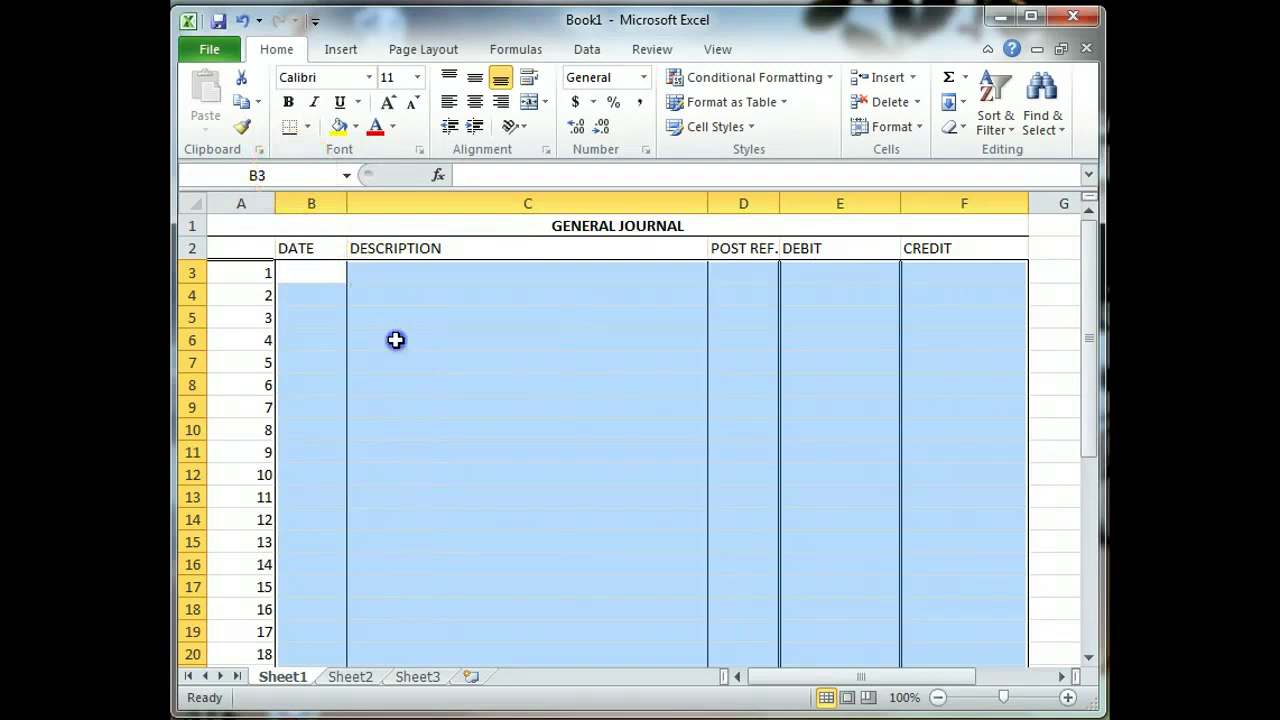
pyautogui.click(396, 340)
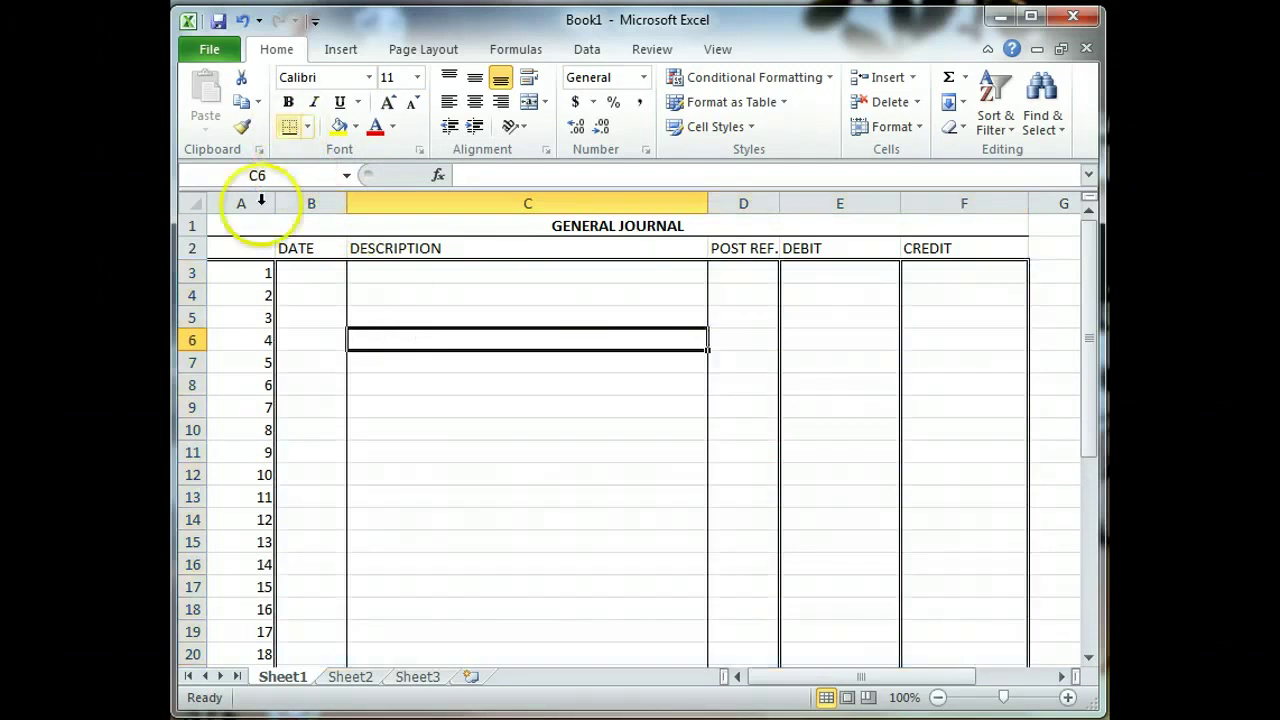
pyautogui.click(449, 475)
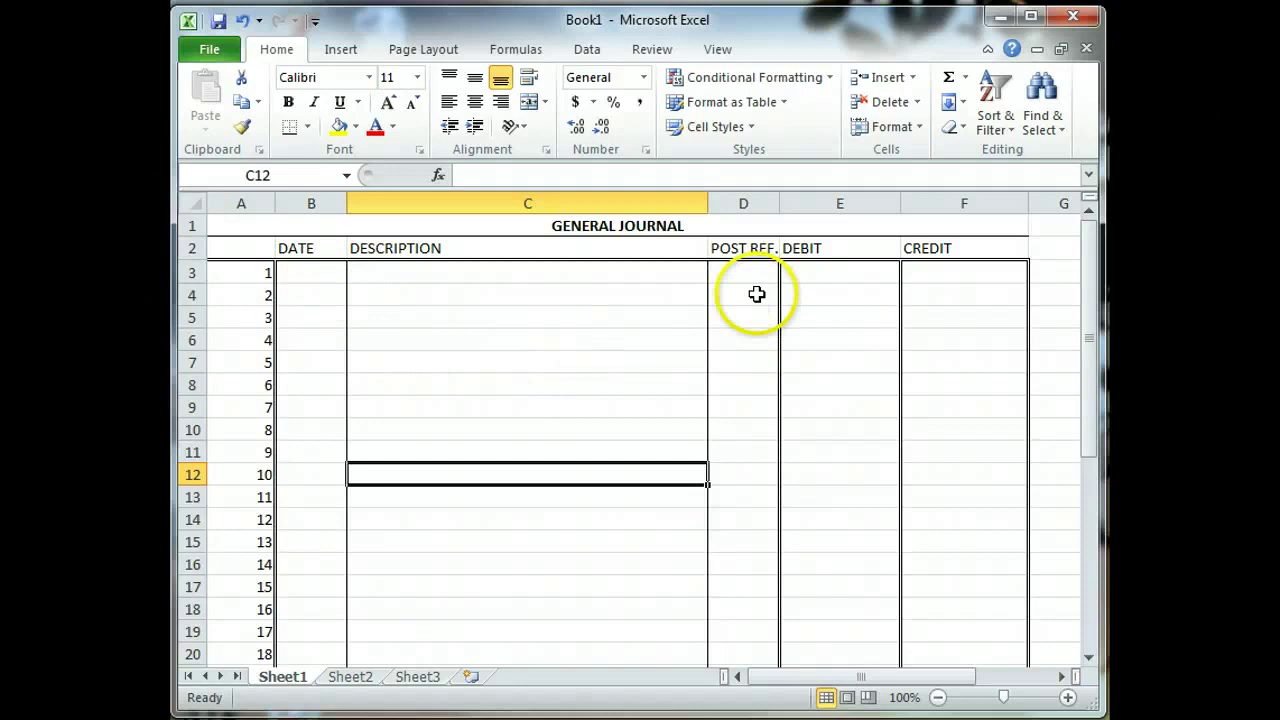
pyautogui.click(326, 268)
pyautogui.moveTo(326, 268); pyautogui.dragTo(1028, 640)
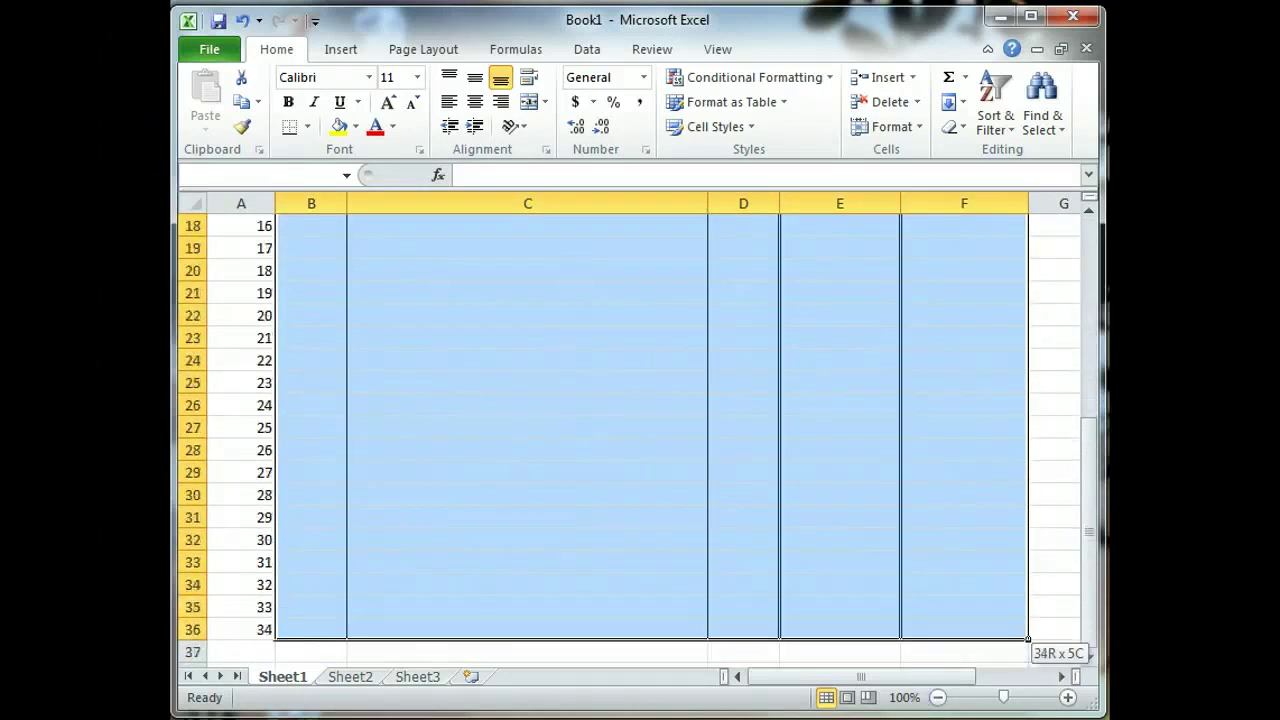
pyautogui.moveTo(928, 630); pyautogui.dragTo(928, 630)
pyautogui.click(566, 506)
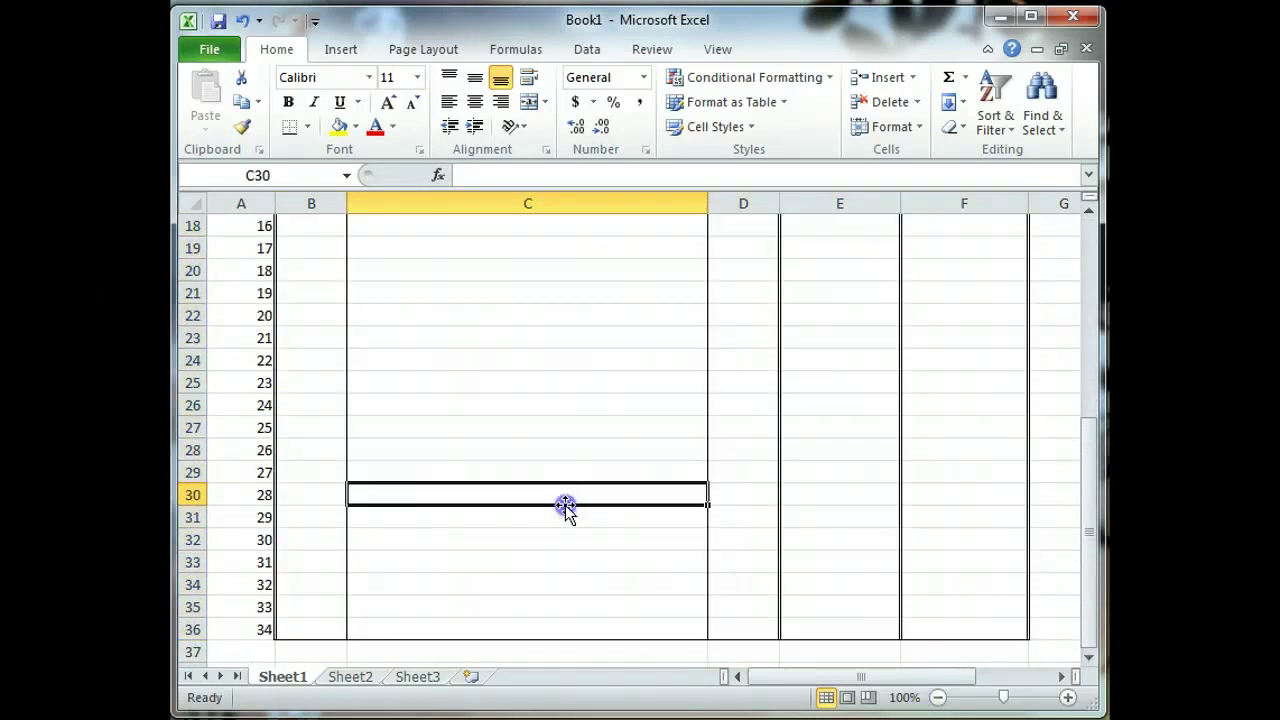
pyautogui.scroll(6, 566, 506)
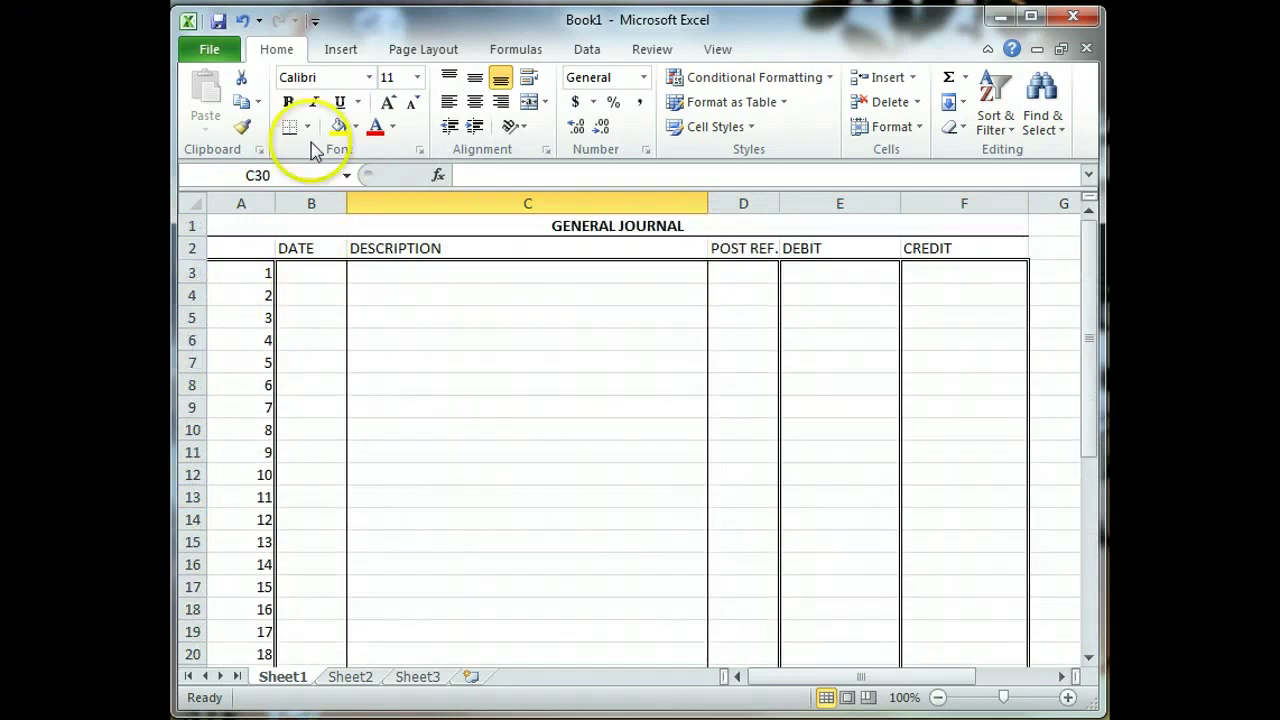
pyautogui.click(464, 316)
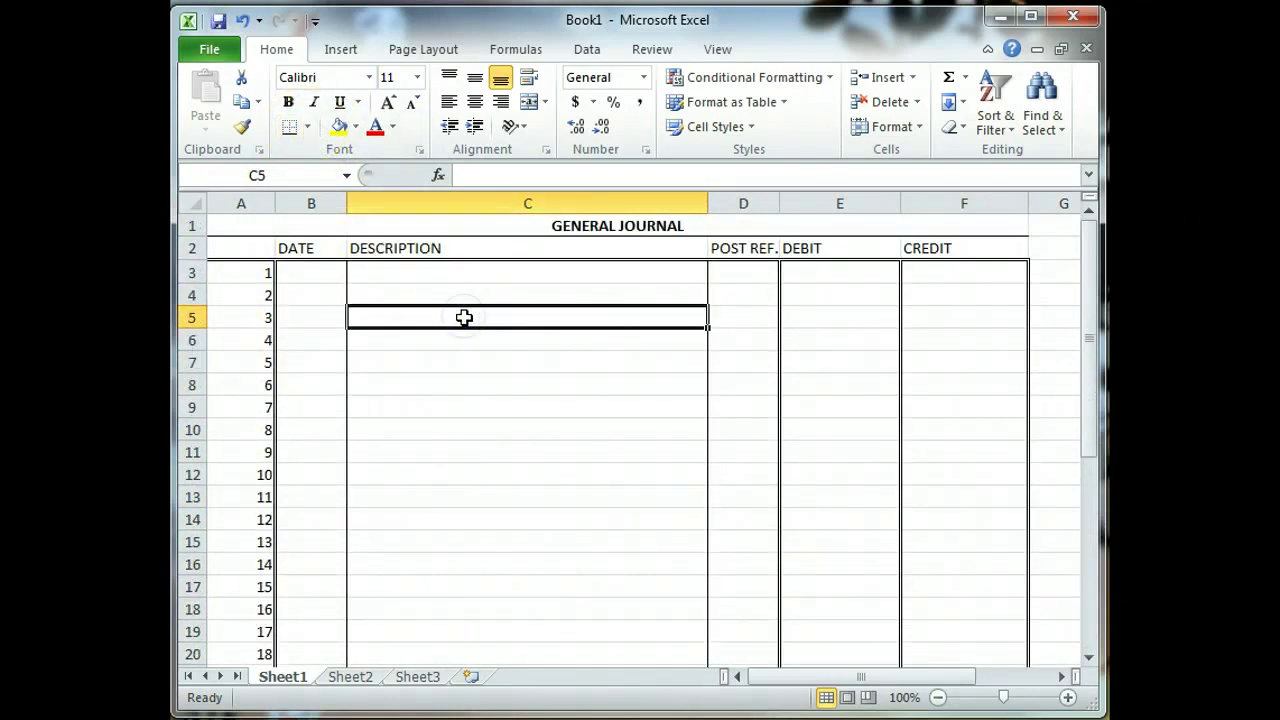